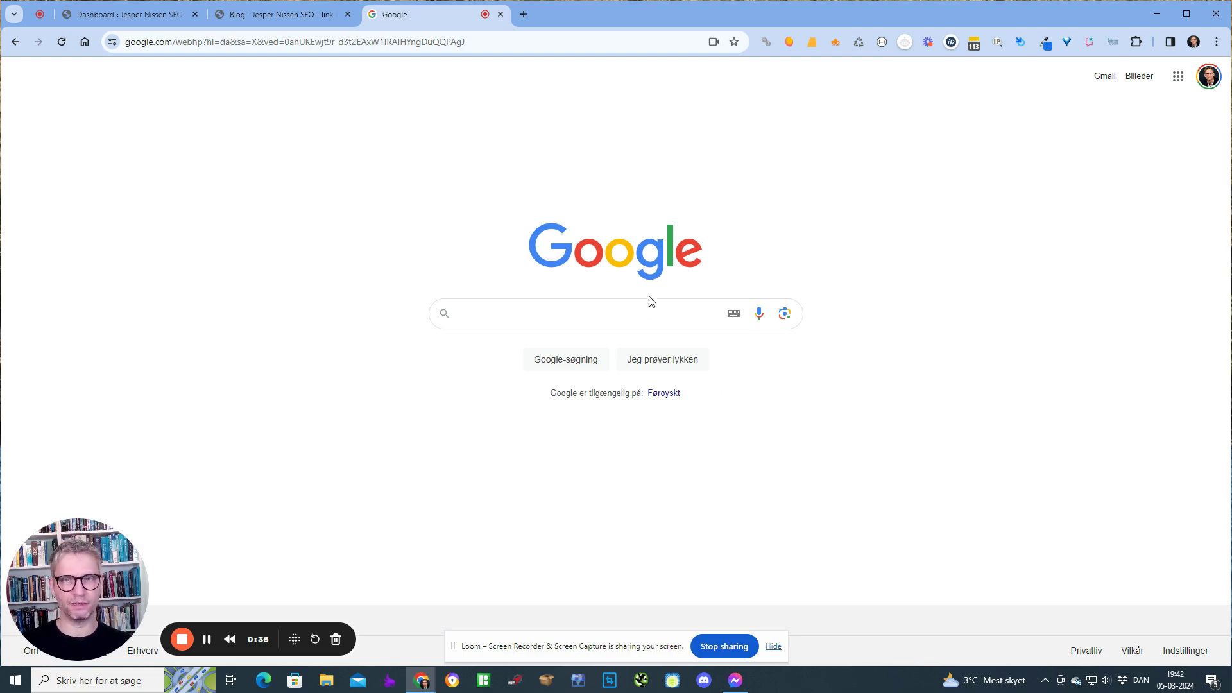
Search Google for "how to create a wakelet collection" and highlight the query.
left_click(653, 311)
type("how")
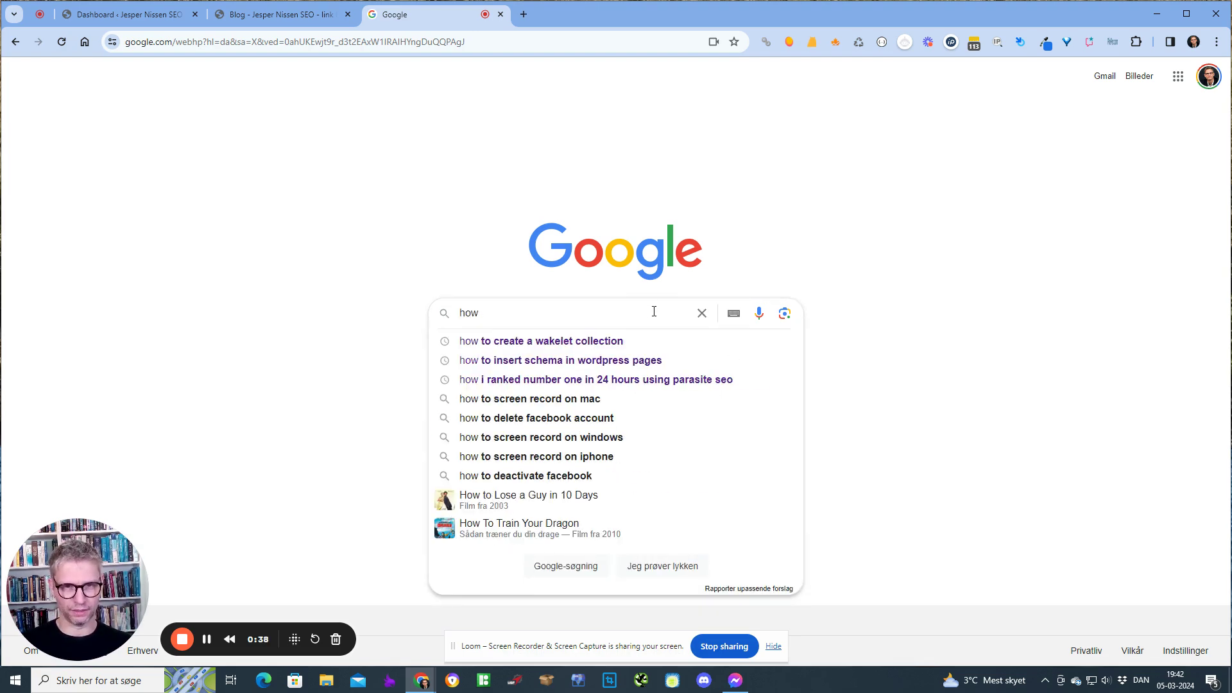
key("Down")
key("Return")
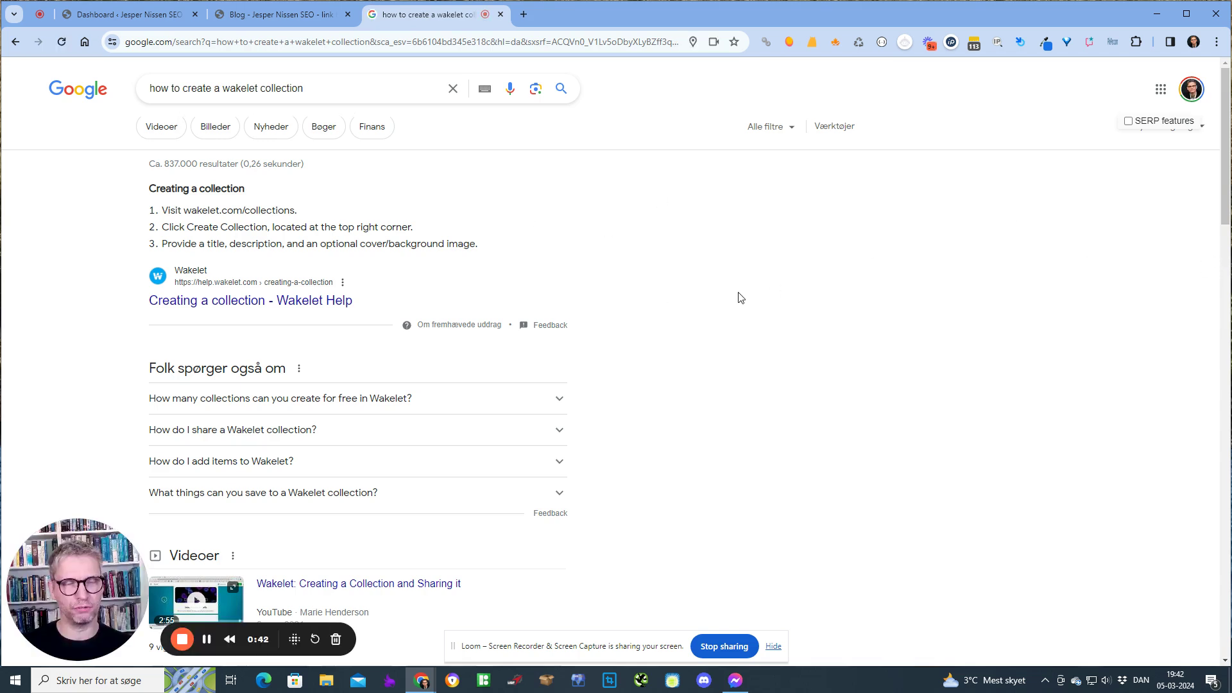
triple_click(329, 86)
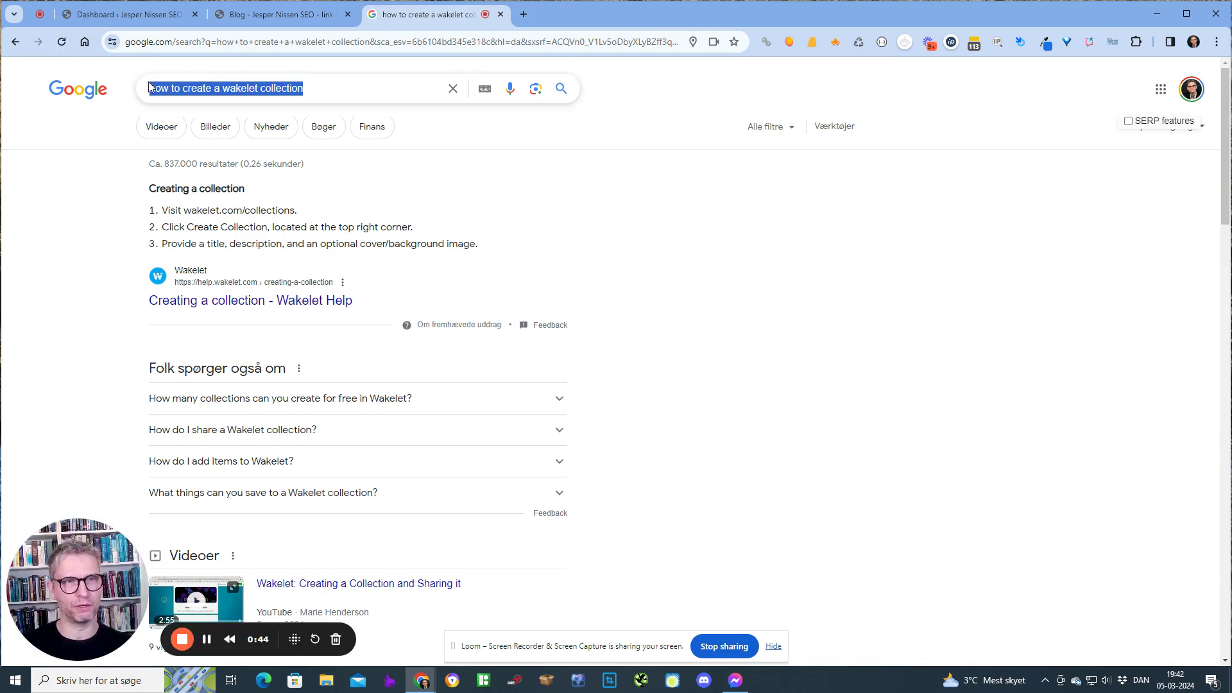
Examine the featured snippet, the video results and the star-rated organic result with its jump links.
scroll(1036, 317, "down", 7)
scroll(1040, 319, "down", 6)
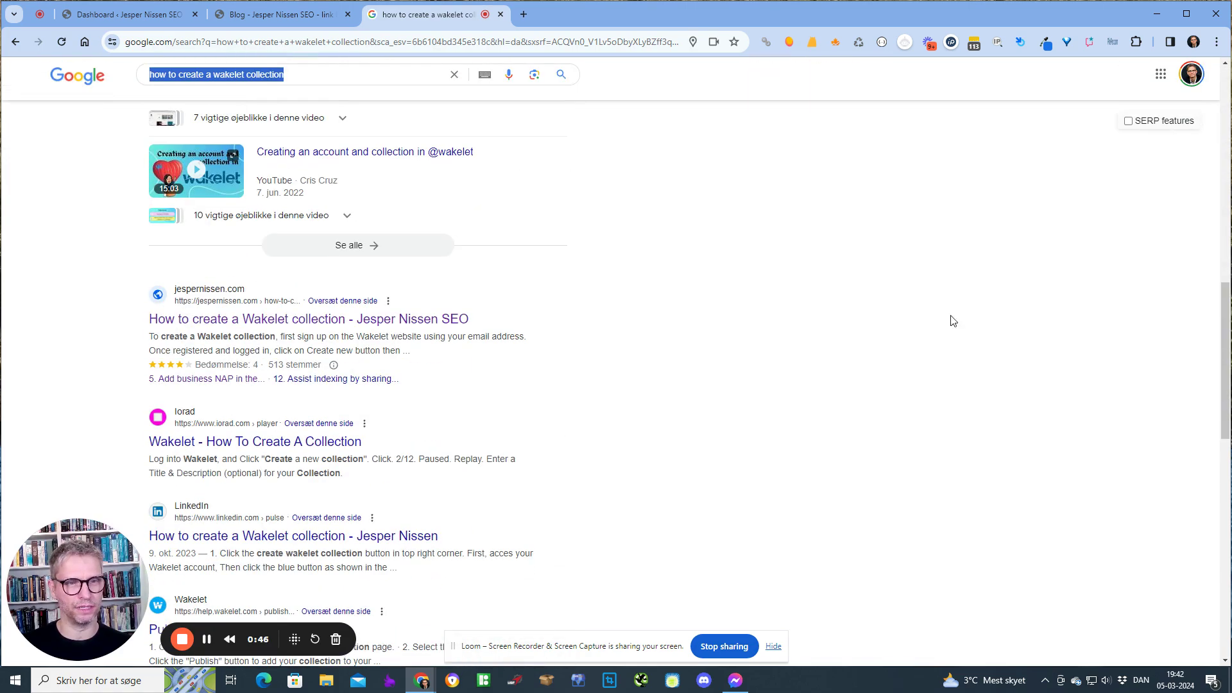
scroll(577, 344, "up", 13)
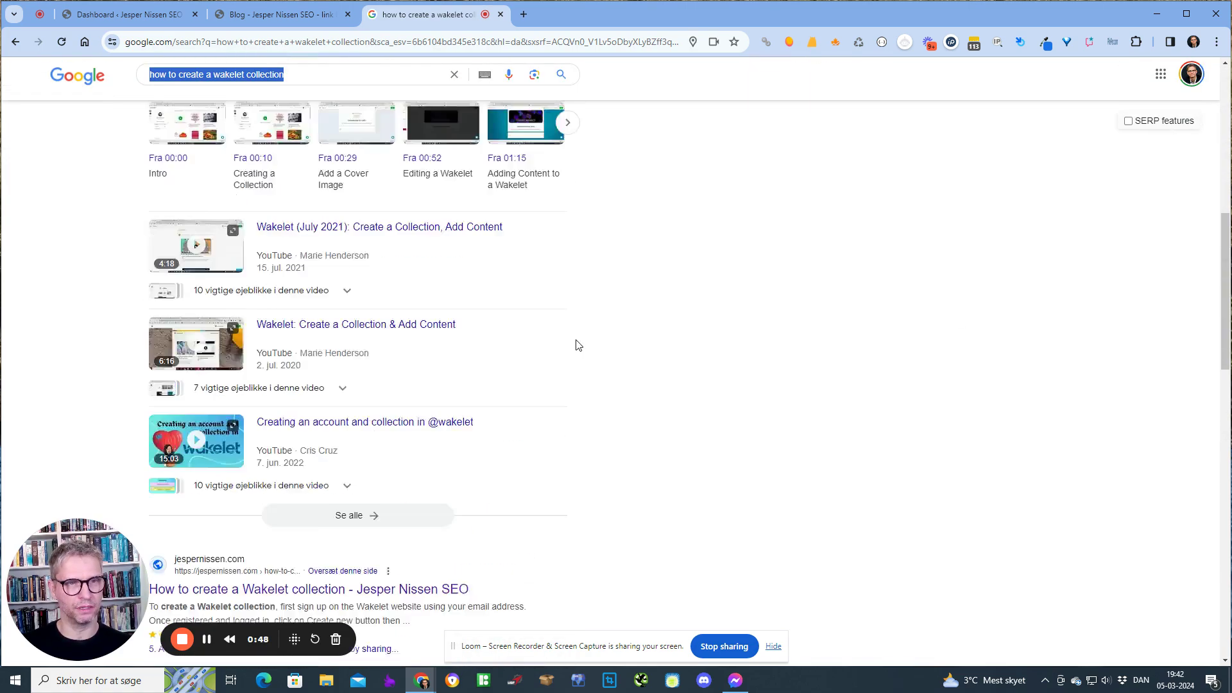
scroll(244, 209, "down", 6)
scroll(244, 209, "down", 4)
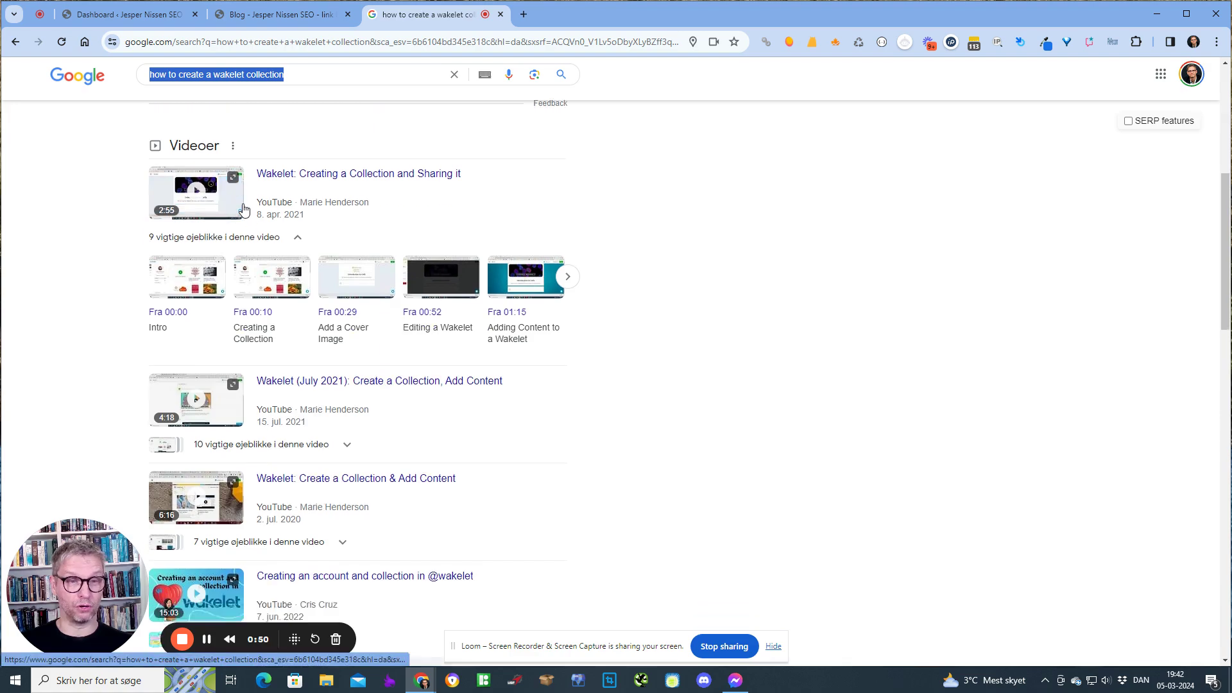
scroll(396, 327, "up", 5)
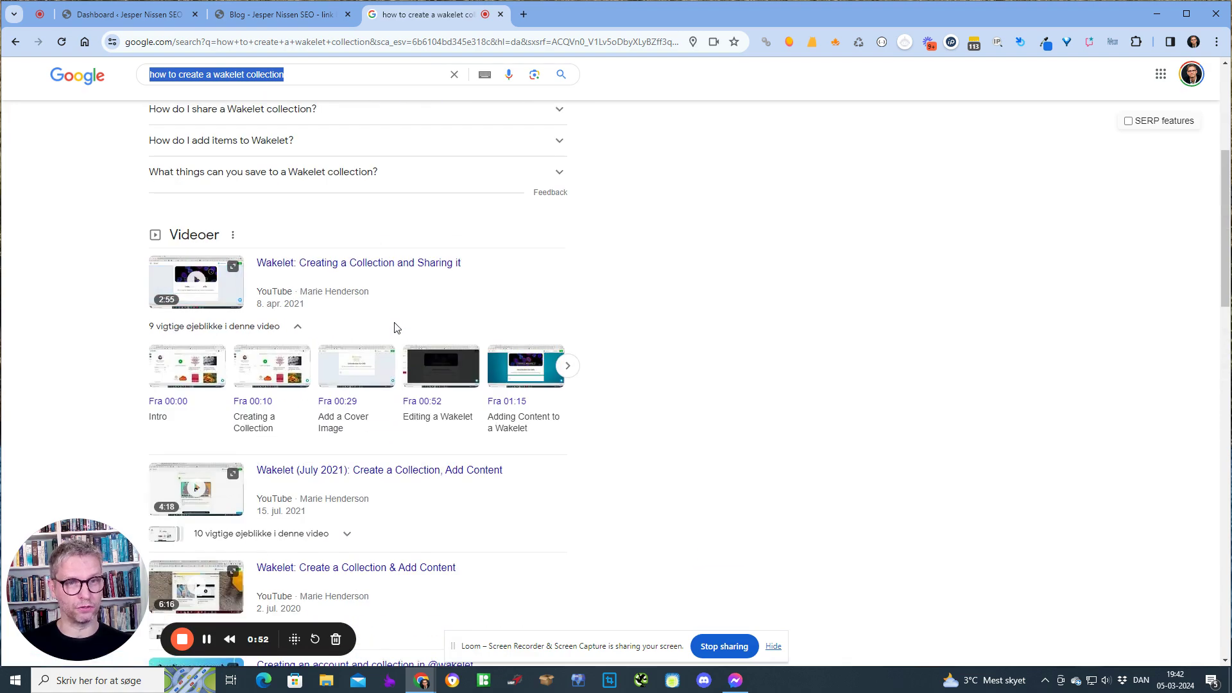
scroll(393, 325, "down", 7)
scroll(200, 206, "up", 10)
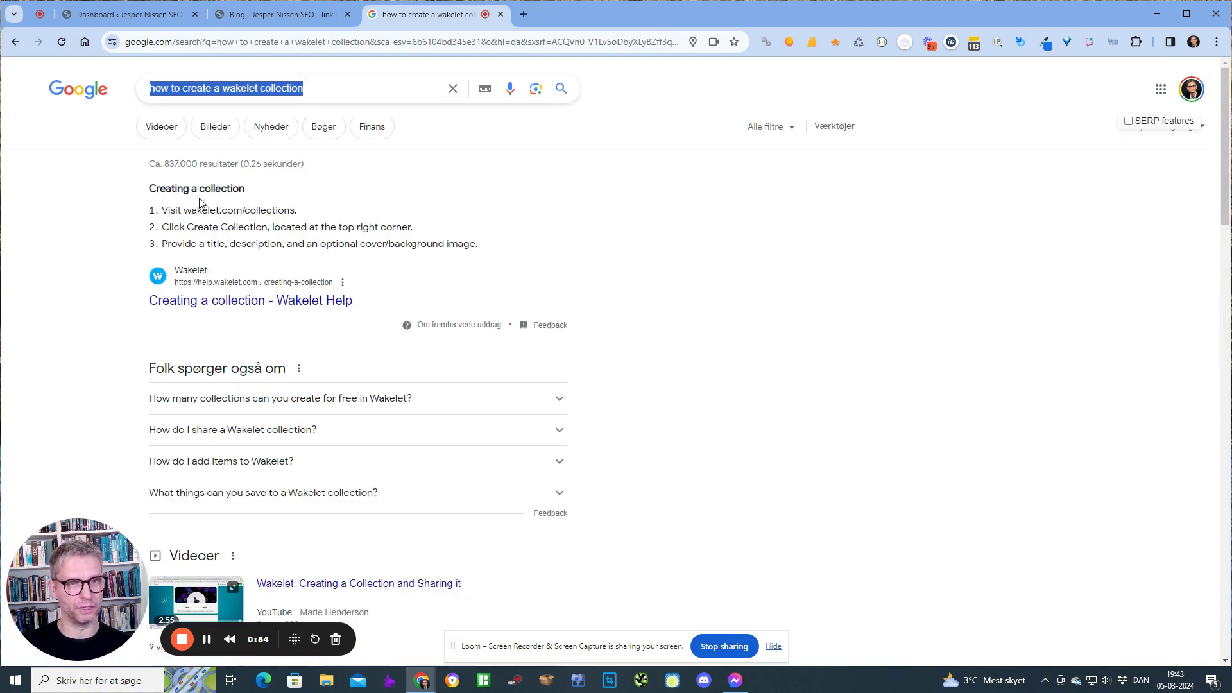
scroll(284, 212, "down", 15)
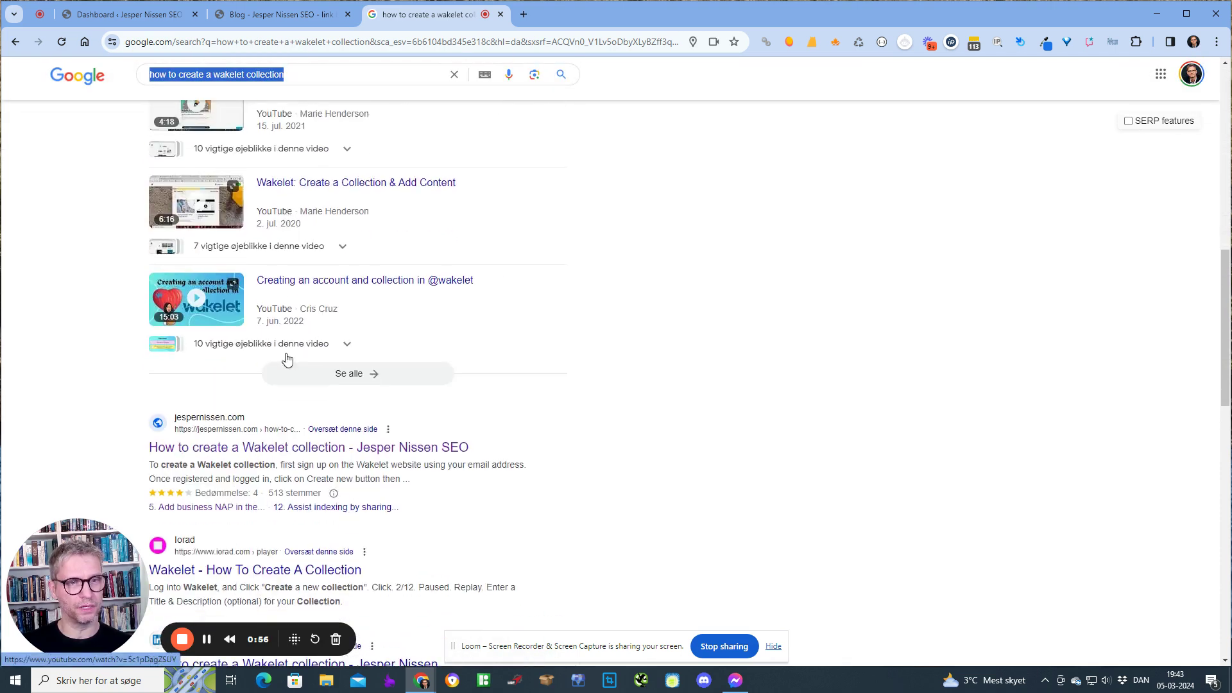
left_click_drag(123, 221, 597, 322)
left_click(738, 324)
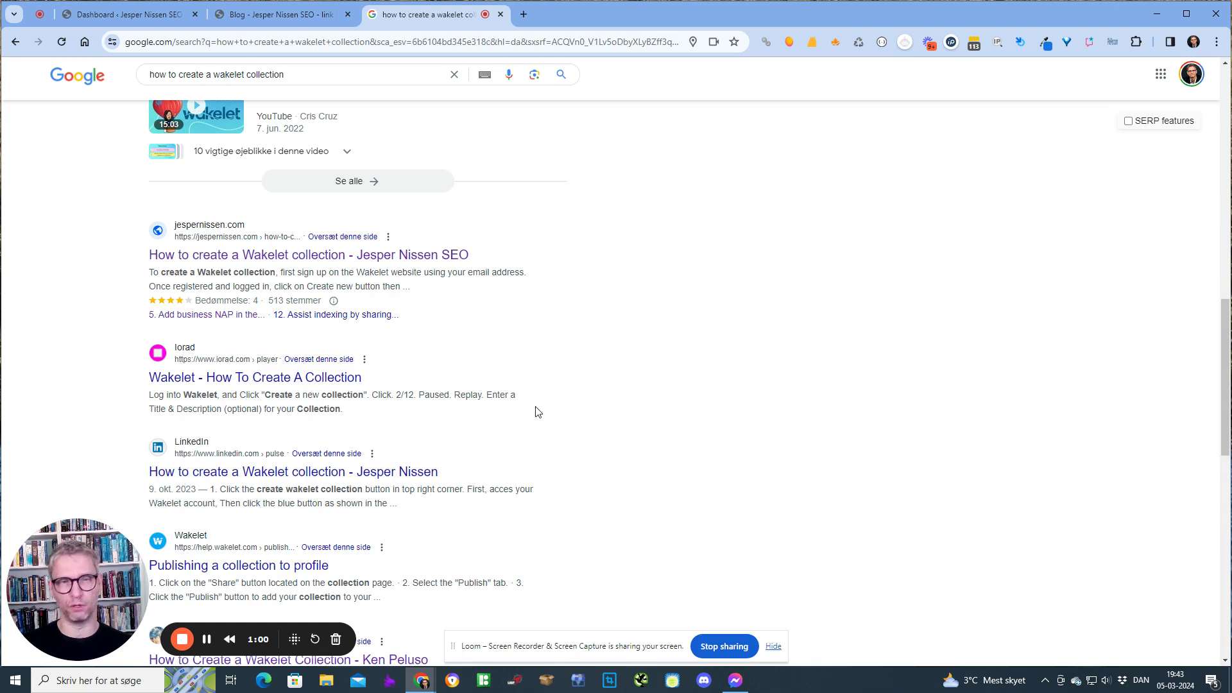
mouse_move(407, 113)
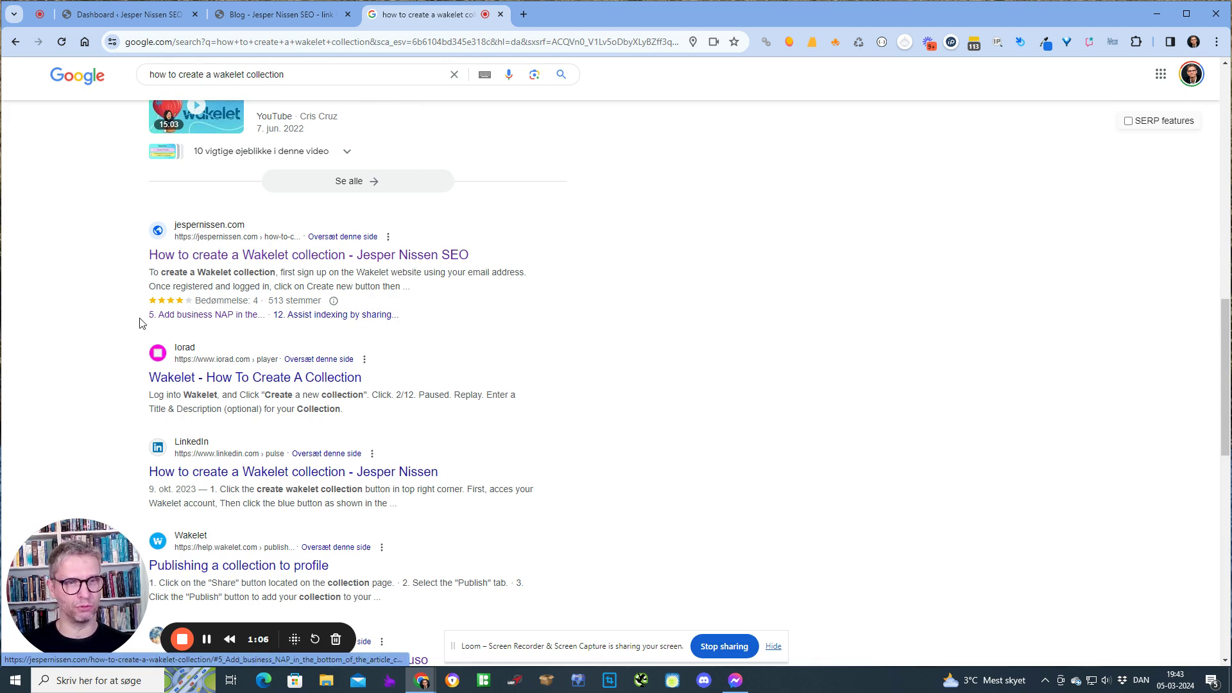
Open the star-rated result's jump link "5. Add business NAP in the..." and dismiss the newsletter popup.
left_click(210, 316)
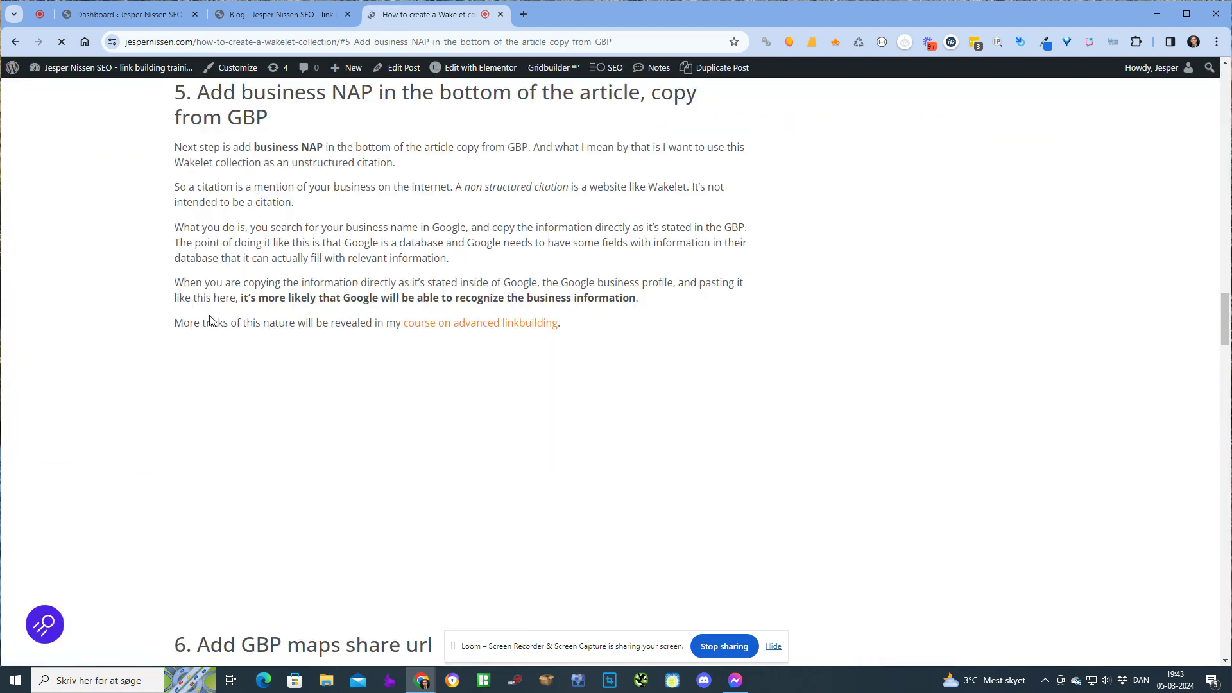
key("ctrl+a")
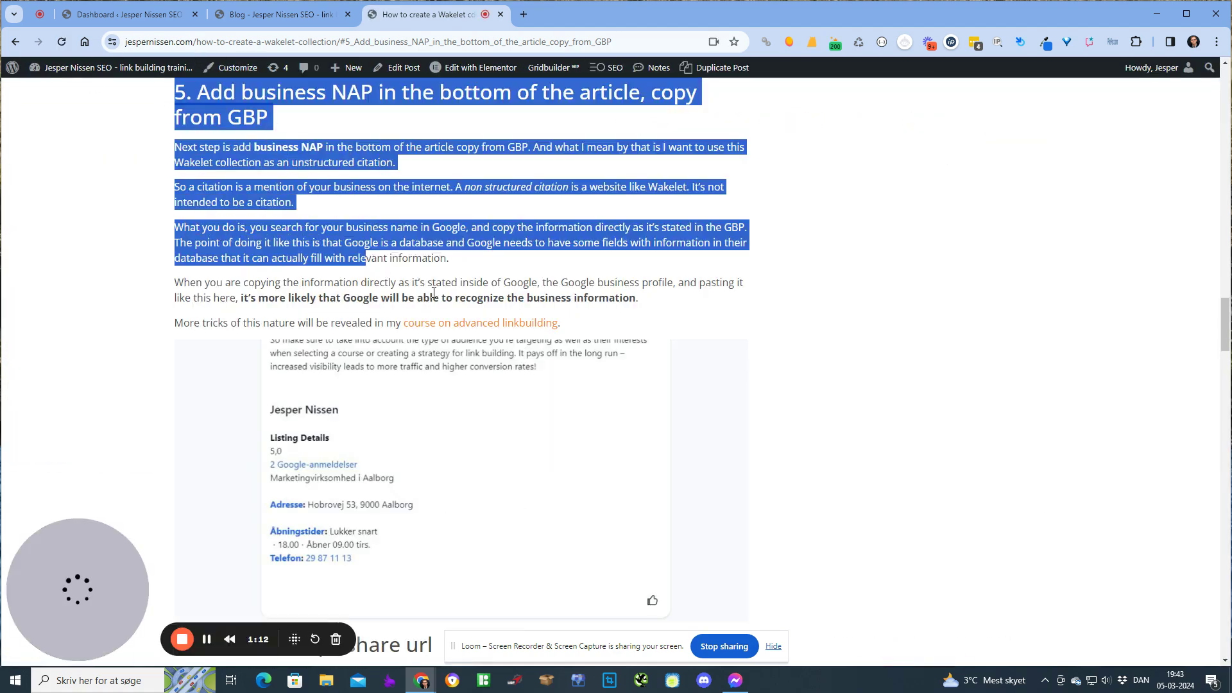
left_click(1013, 384)
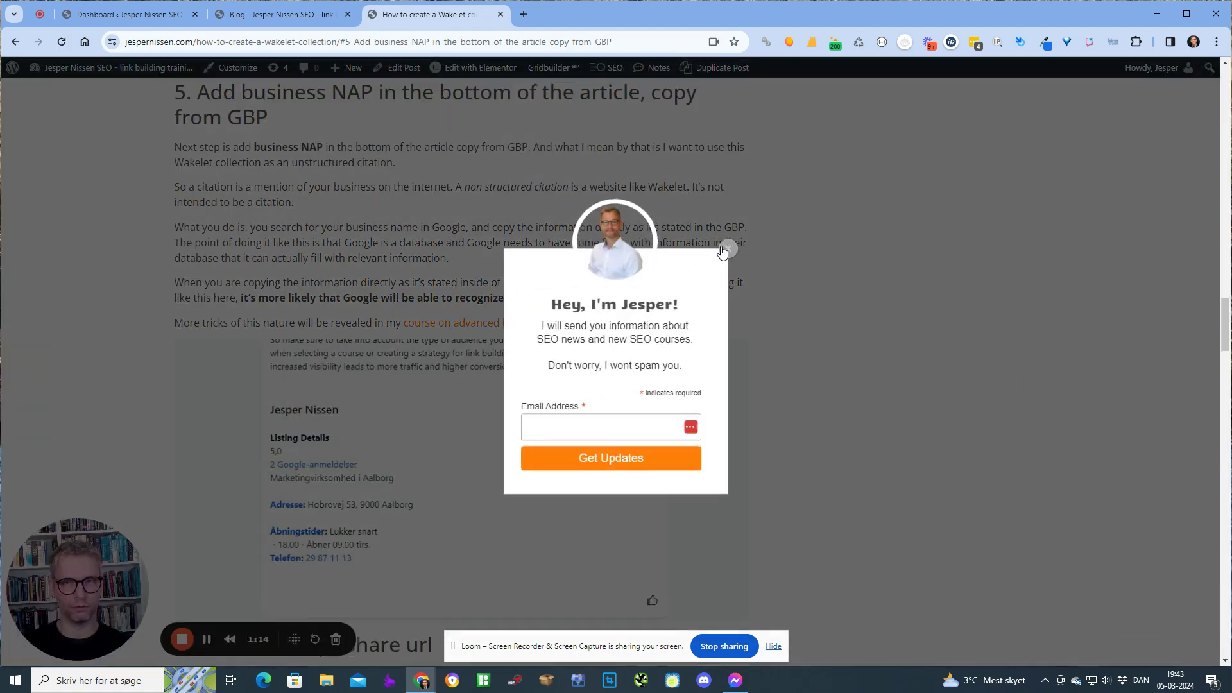
left_click(242, 141)
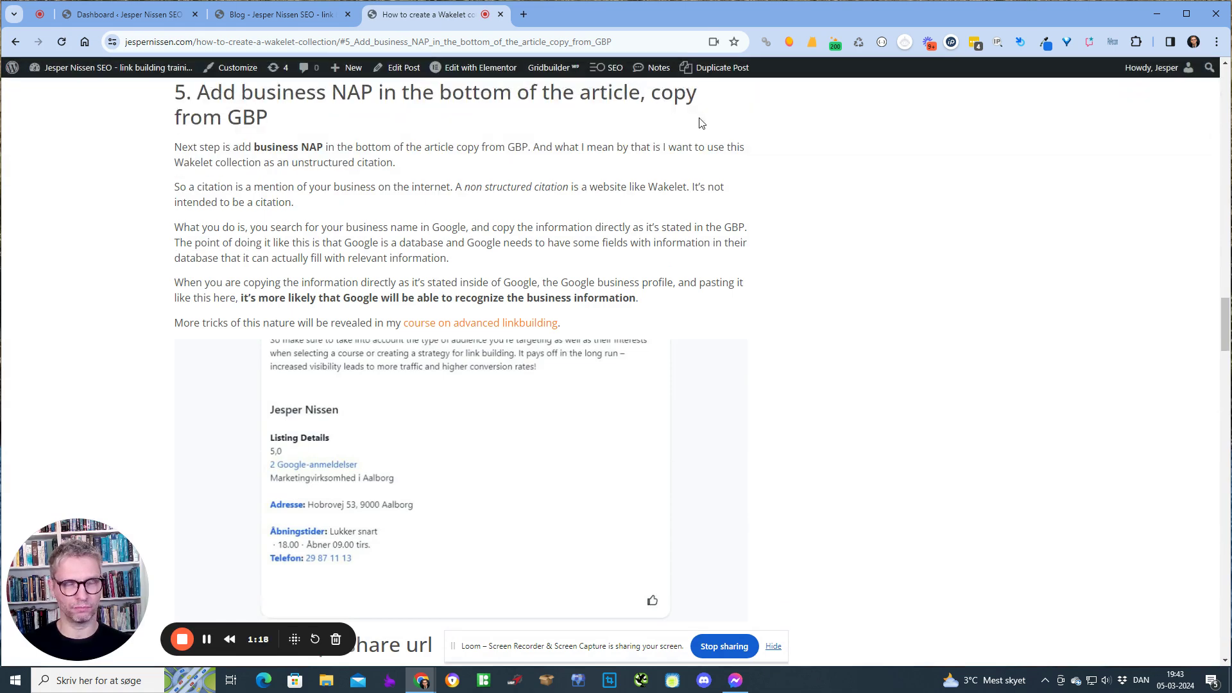
Return to the search results, open the jump link "12. Assist indexing by sharing...", dismiss the popup and highlight the section heading.
left_click(15, 41)
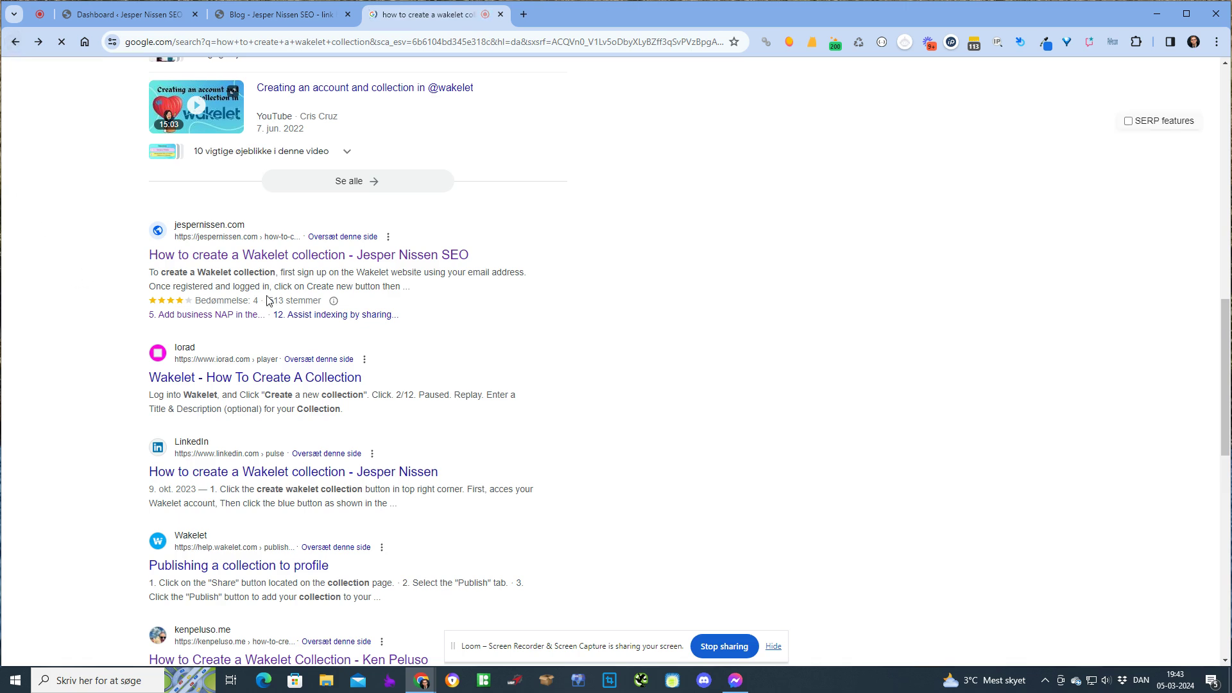
left_click(355, 317)
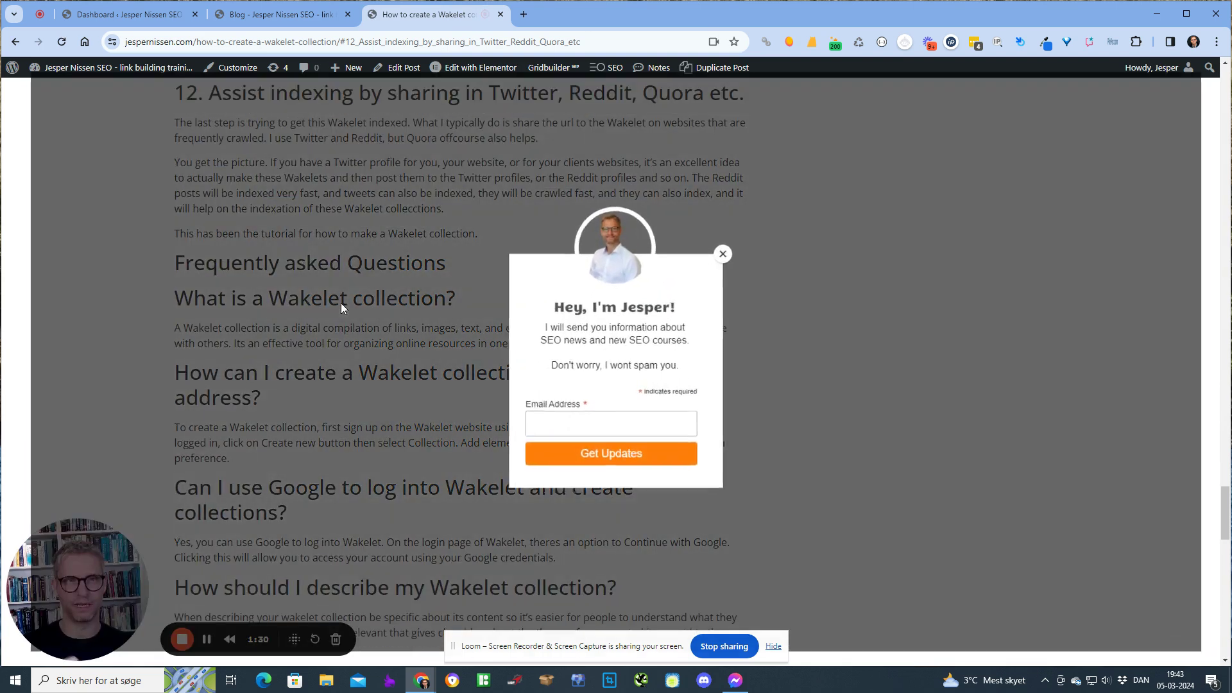
left_click(735, 252)
left_click_drag(222, 93, 478, 106)
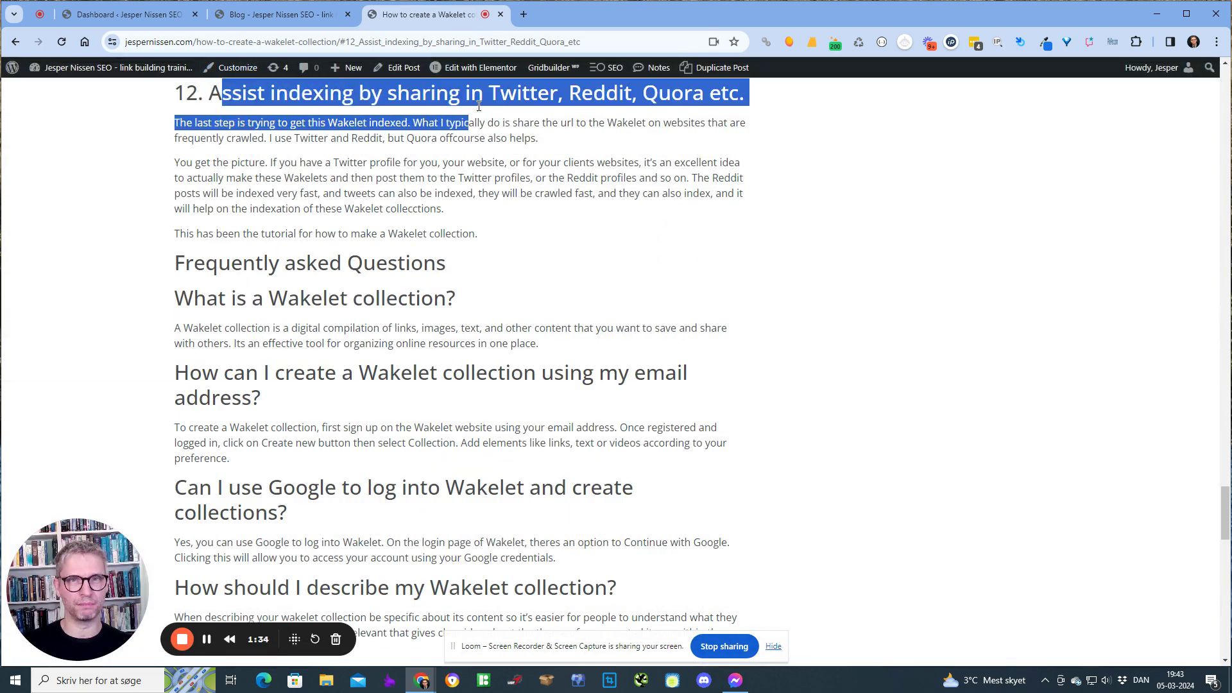
left_click(538, 95)
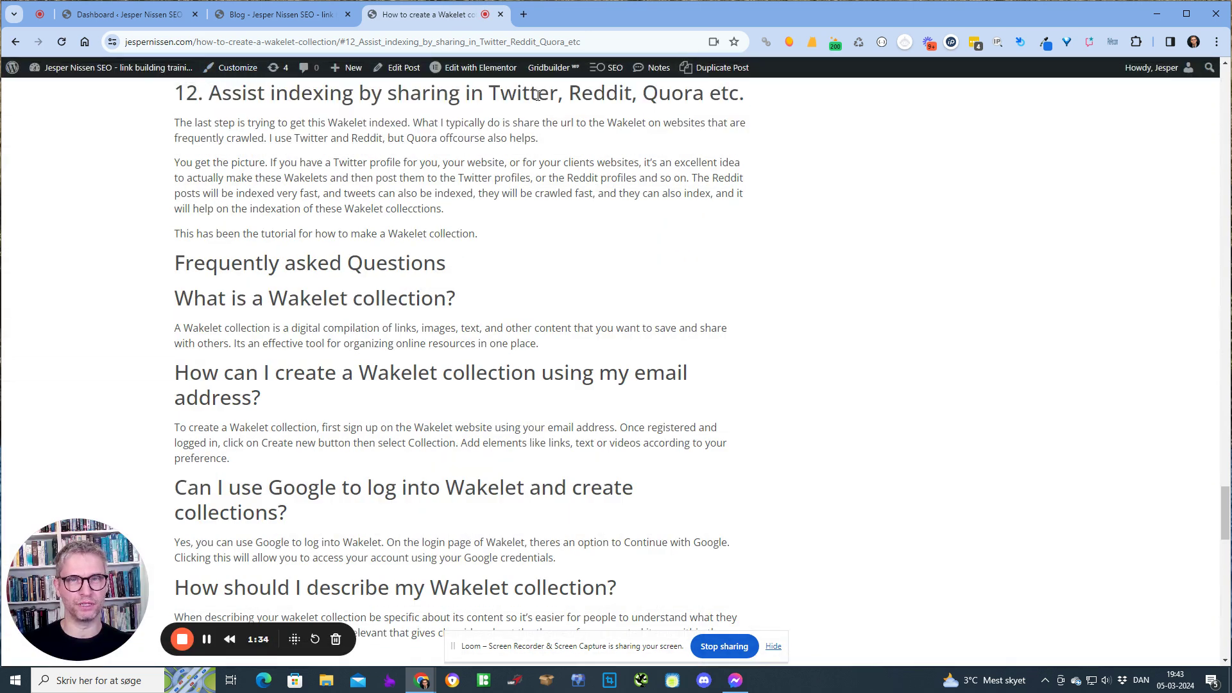
Go back to the search results and highlight the star-rated result's description and its row of jump links.
left_click(16, 42)
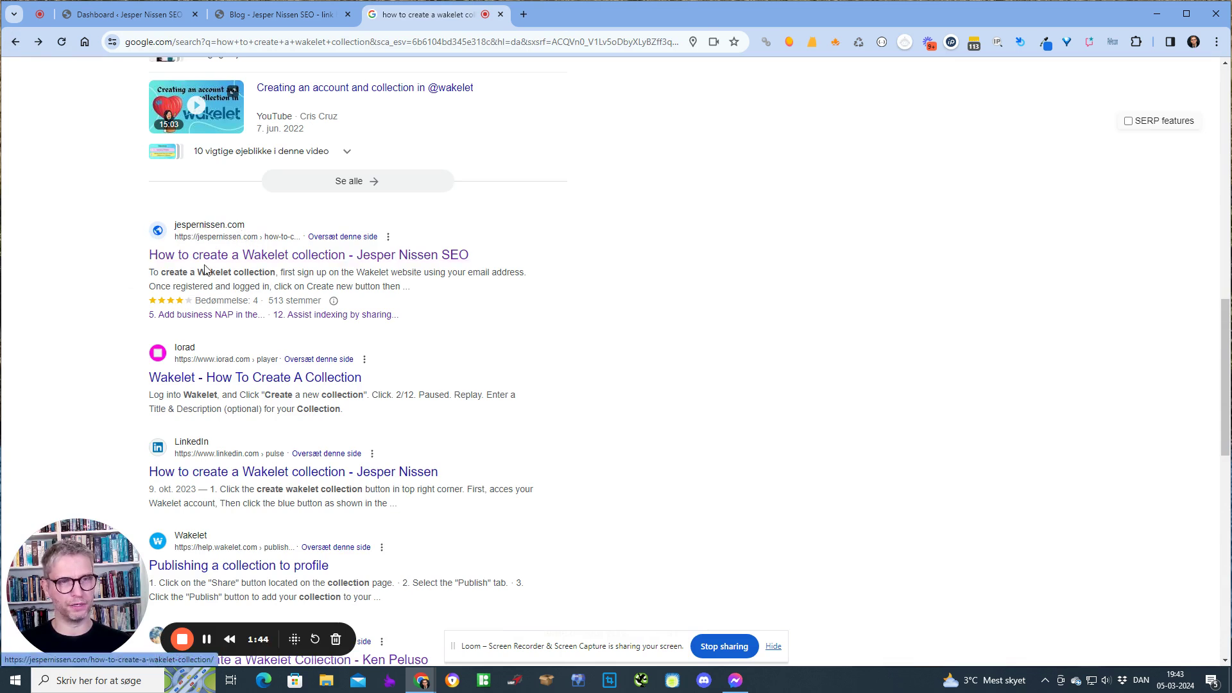
left_click_drag(133, 257, 285, 300)
left_click_drag(188, 272, 405, 286)
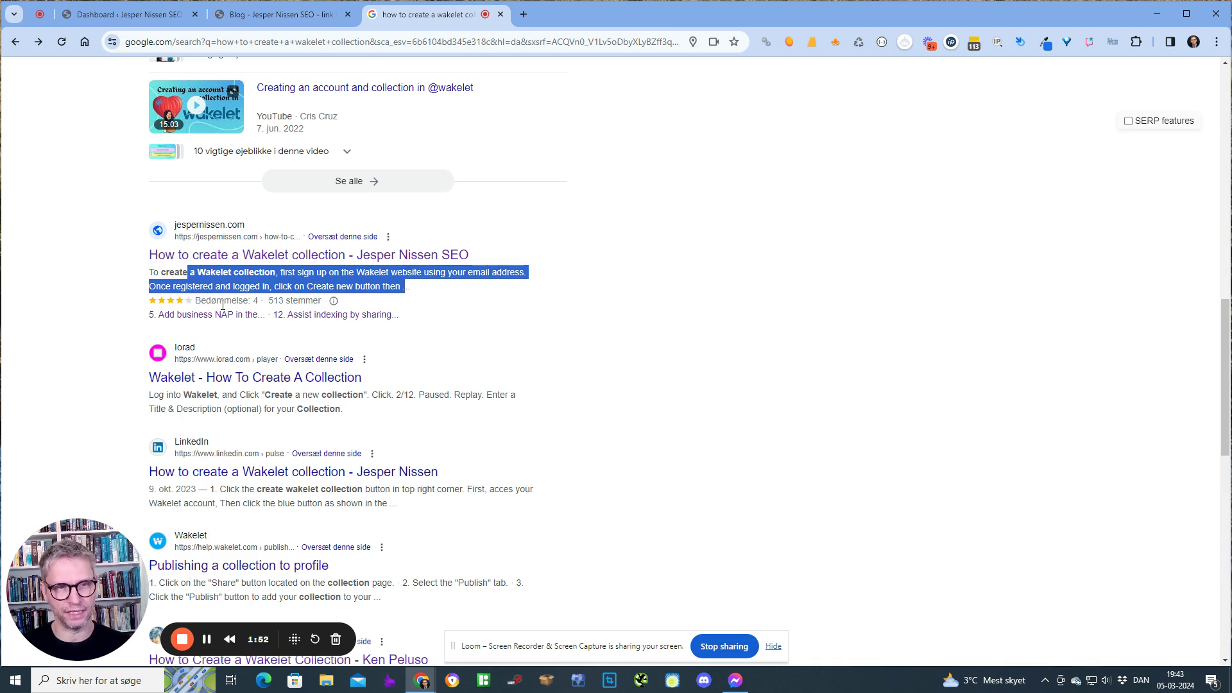
left_click_drag(114, 318, 394, 330)
left_click(424, 319)
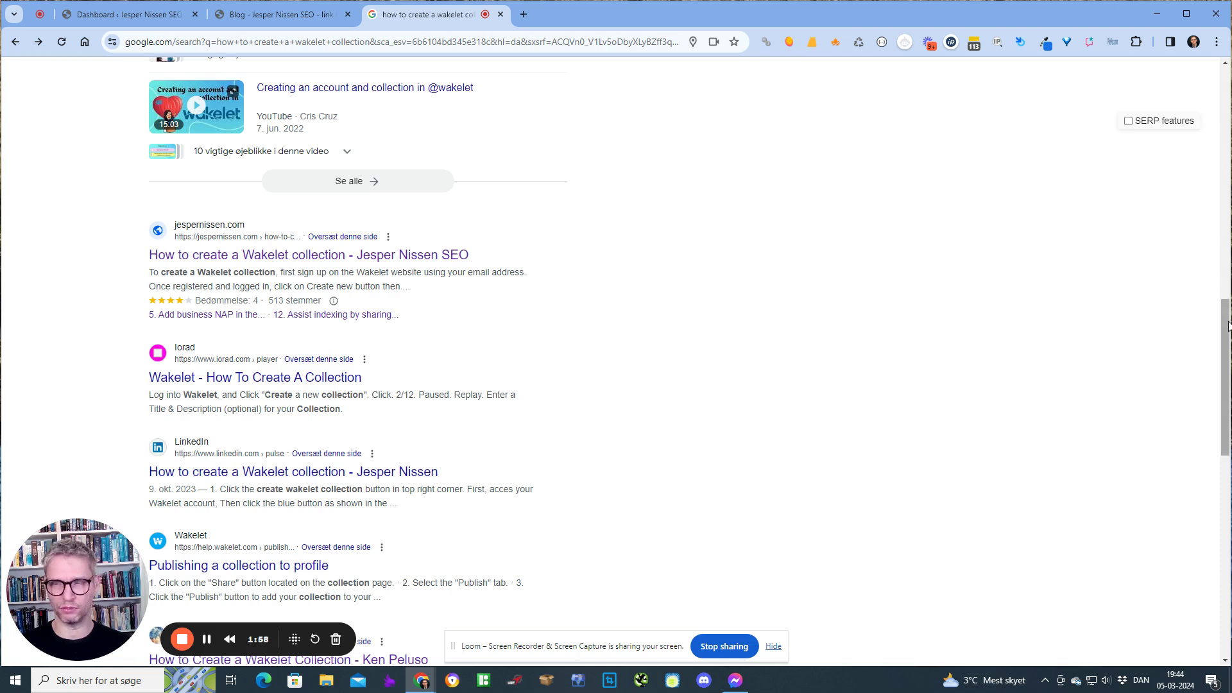
Review the remaining results for the Wakelet query, including the LinkedIn, Medium, YouTube and image results.
scroll(1228, 330, "down", 1)
scroll(1227, 331, "down", 5)
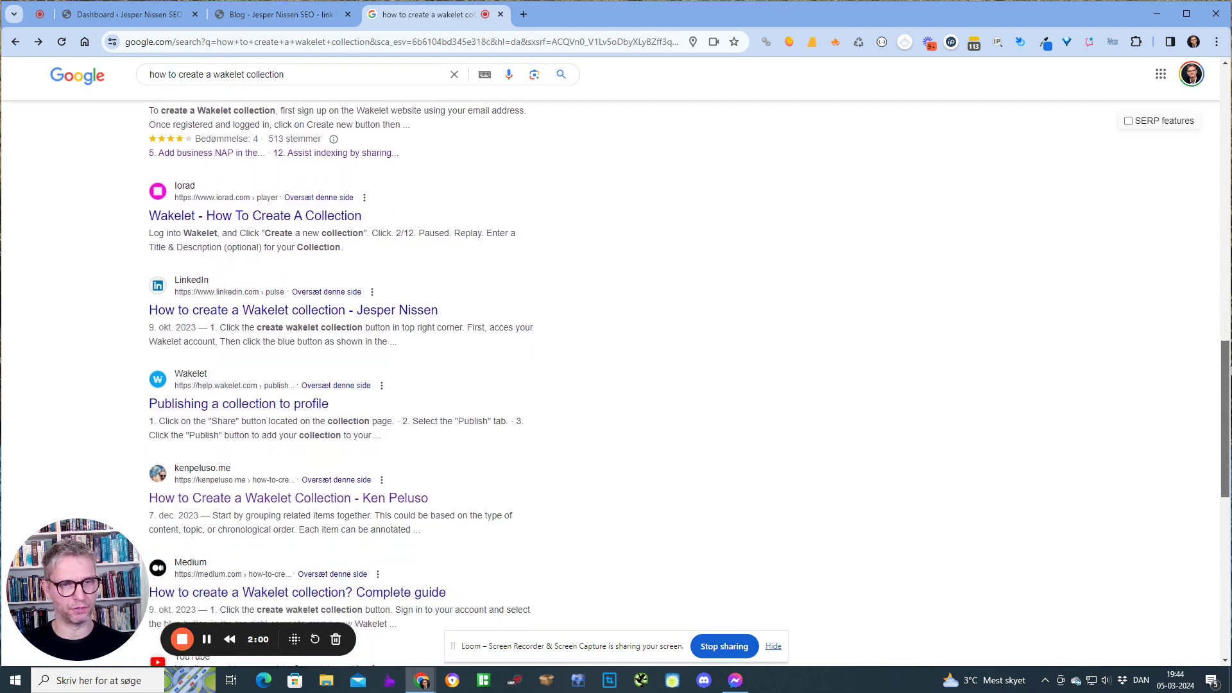
scroll(1227, 331, "down", 11)
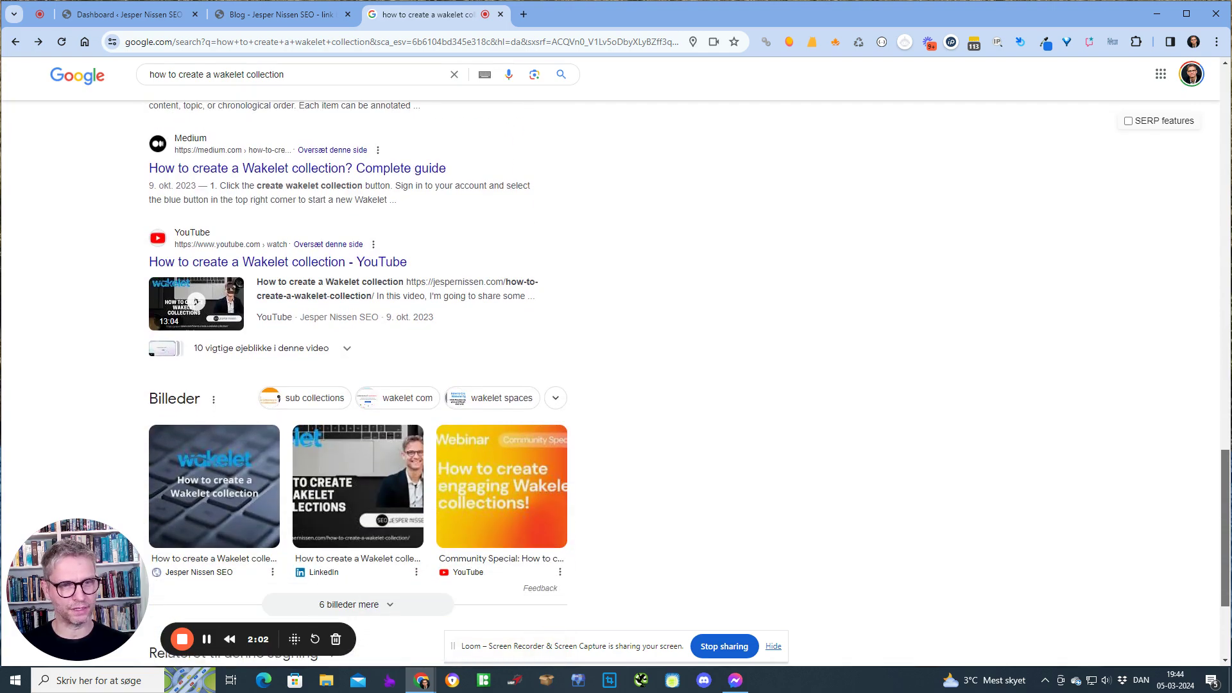
scroll(901, 475, "down", 9)
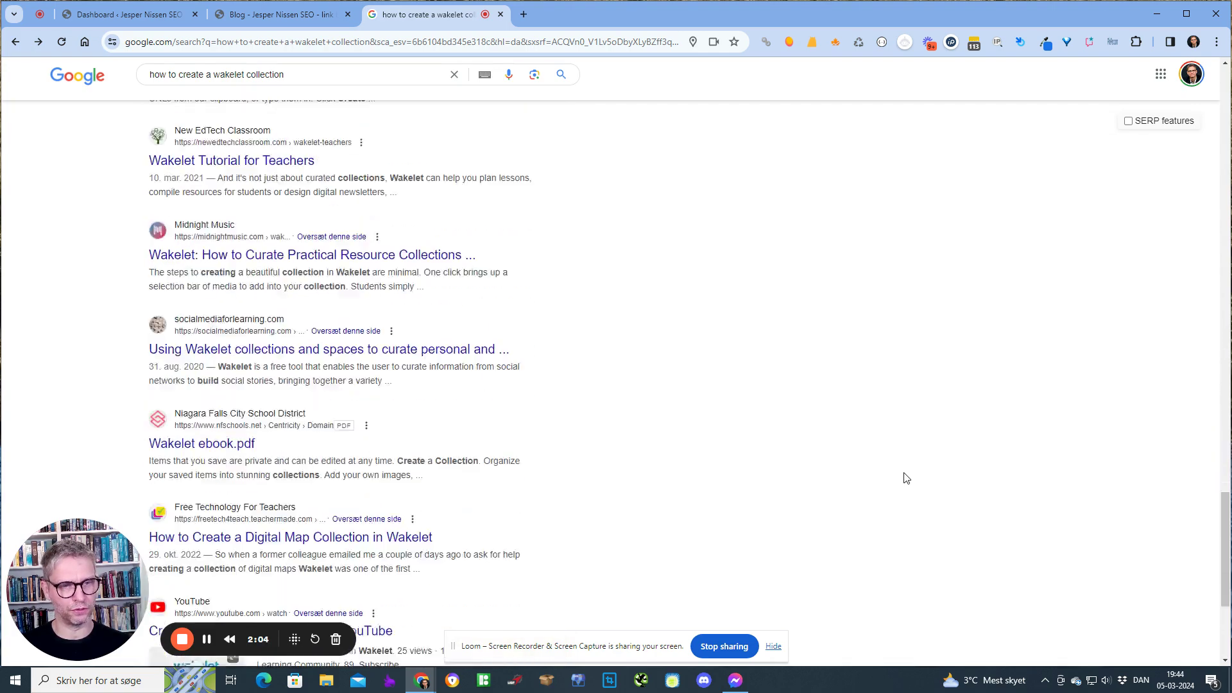
scroll(288, 361, "down", 10)
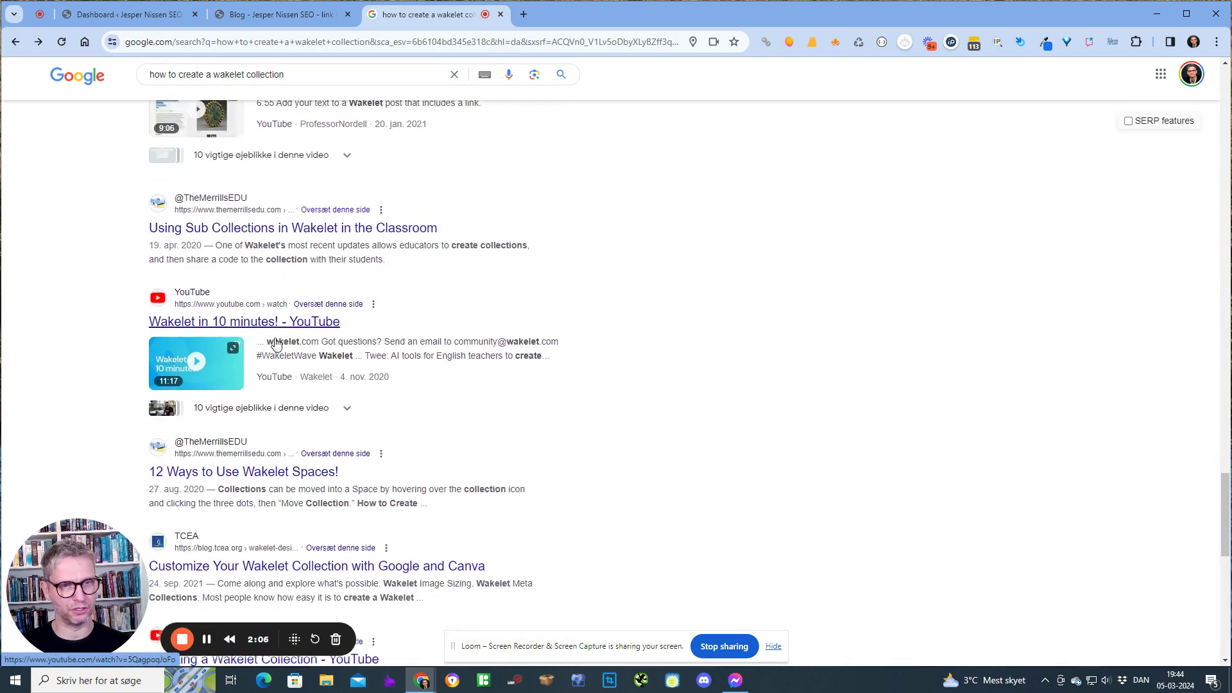
scroll(282, 417, "up", 18)
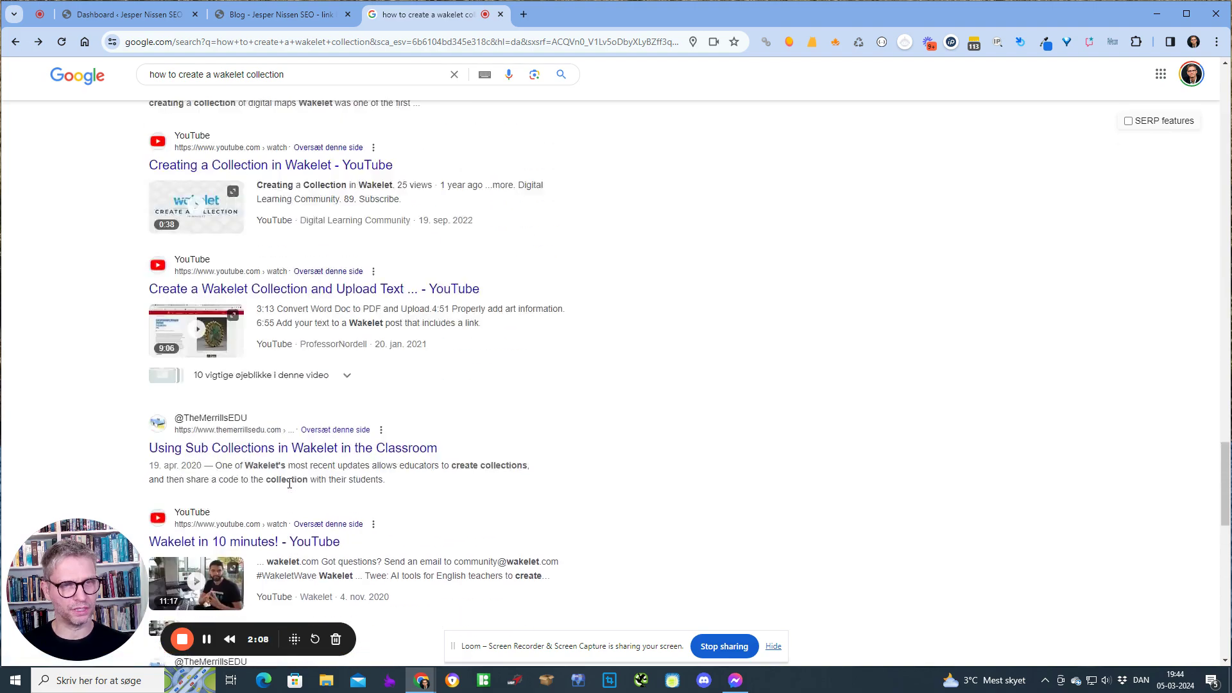
scroll(288, 478, "up", 11)
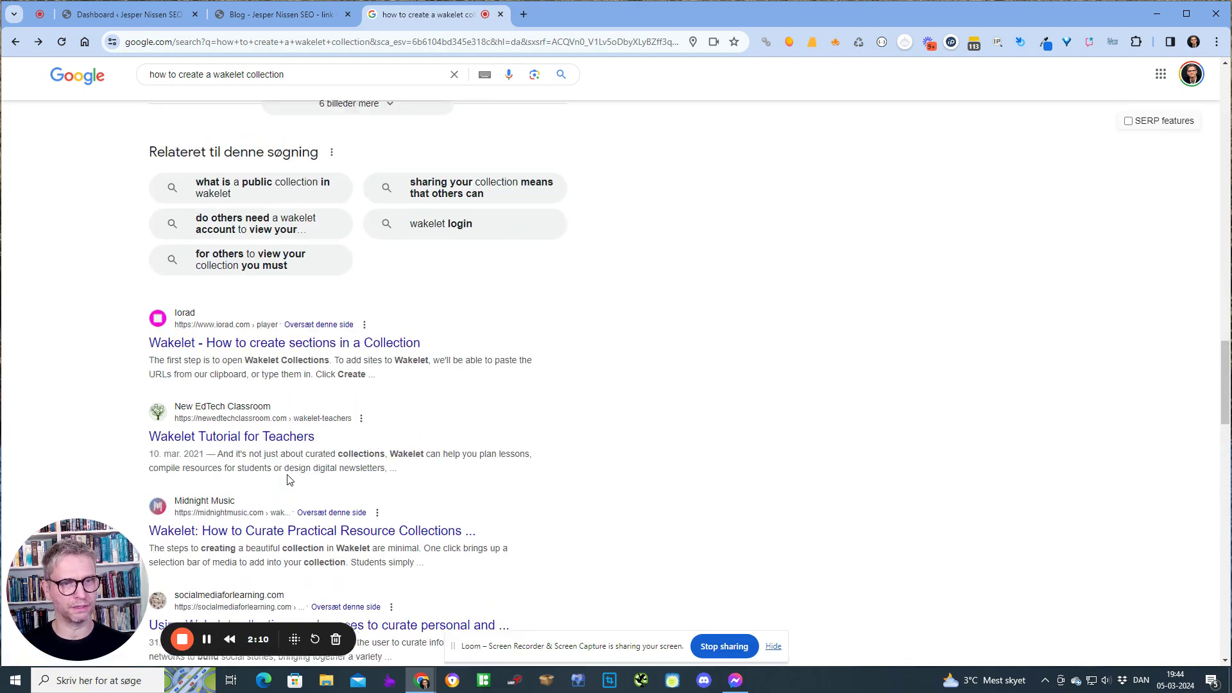
scroll(288, 478, "up", 5)
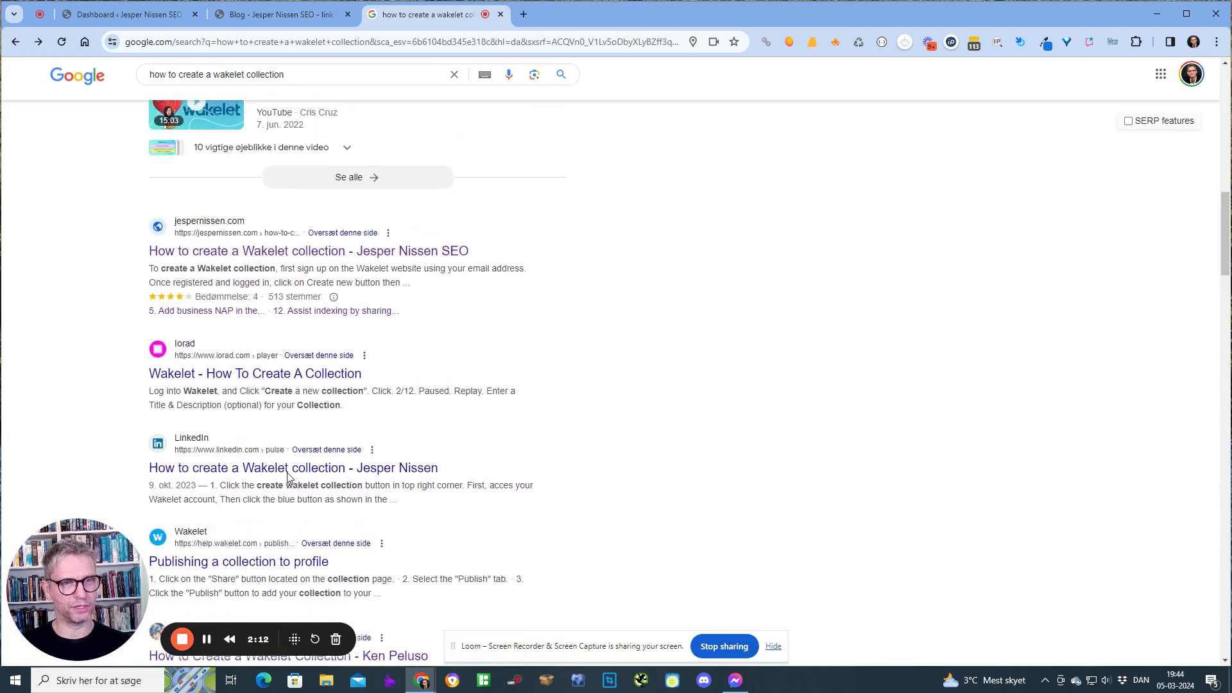
Highlight the star-rated result for the Wakelet query, followed by the title of the LinkedIn result.
scroll(50, 122, "down", 1)
left_click_drag(90, 154, 414, 230)
left_click(668, 241)
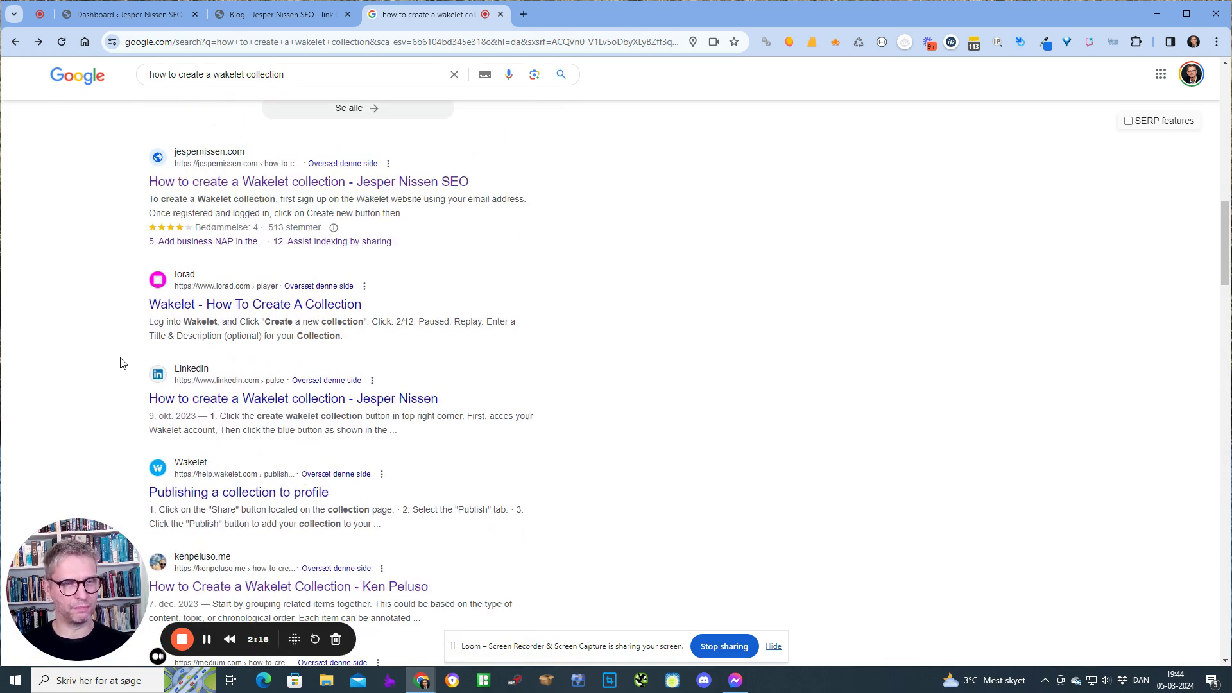
left_click_drag(144, 399, 338, 415)
left_click(663, 421)
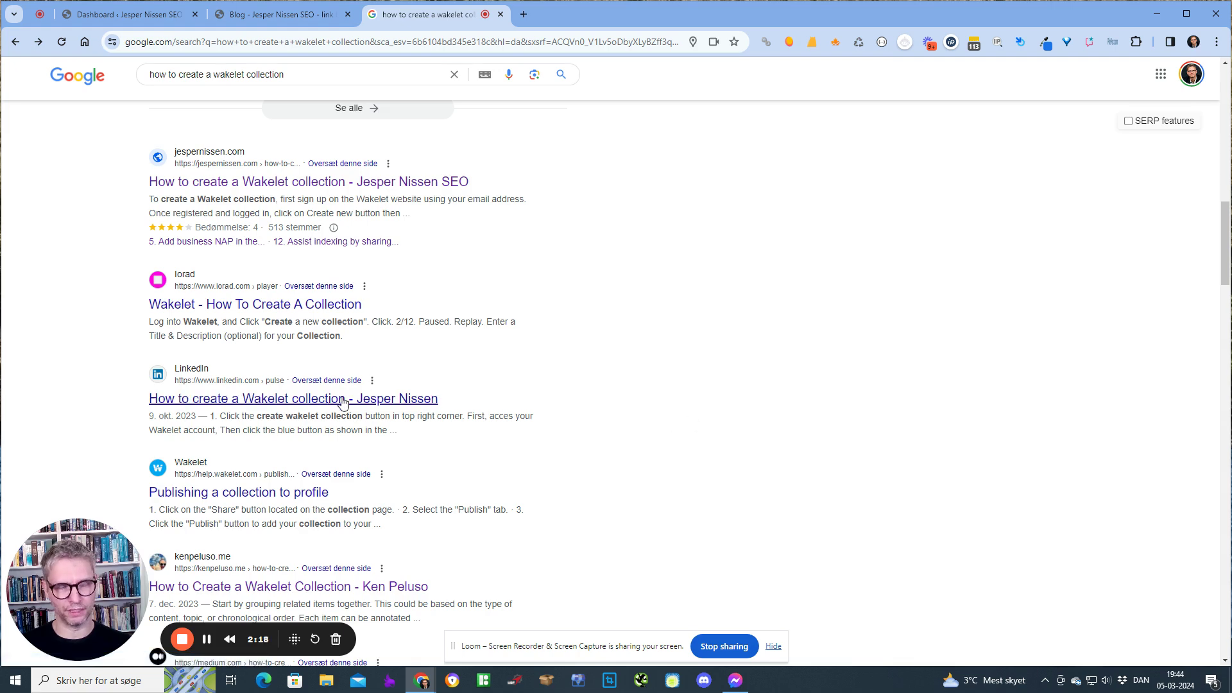
Highlight the December 2023 blog result's title, the Medium result's title and the YouTube result with its description.
scroll(360, 403, "down", 4)
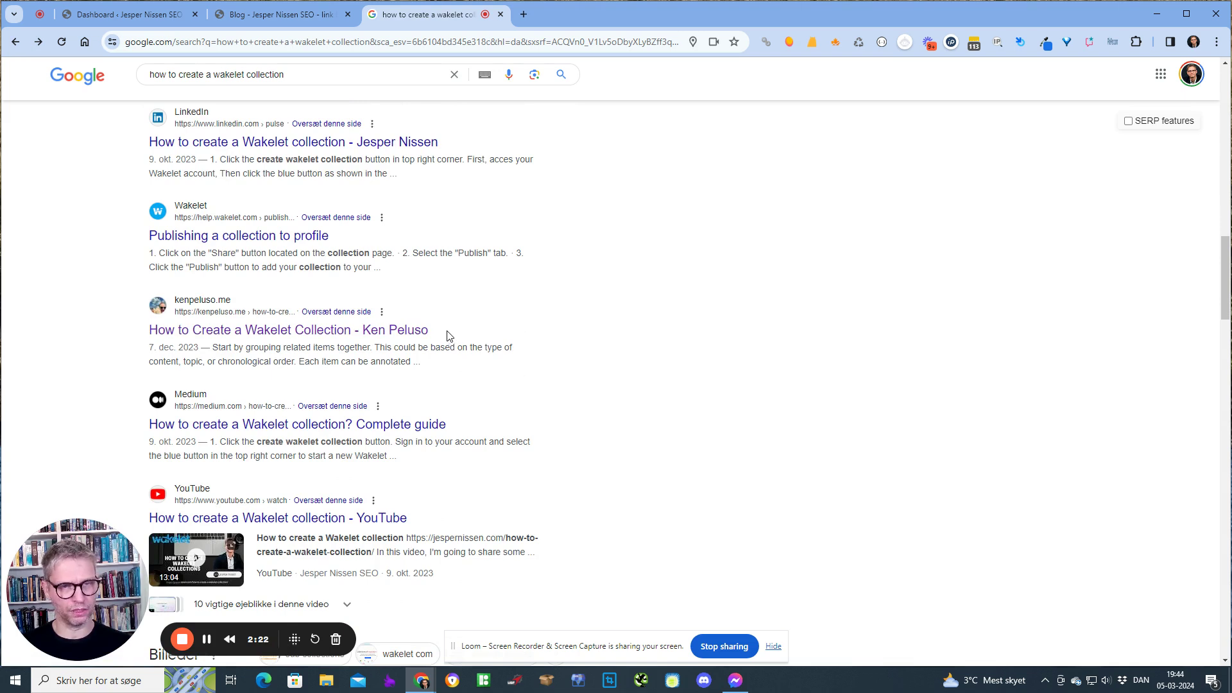
left_click_drag(449, 336, 220, 331)
left_click(57, 317)
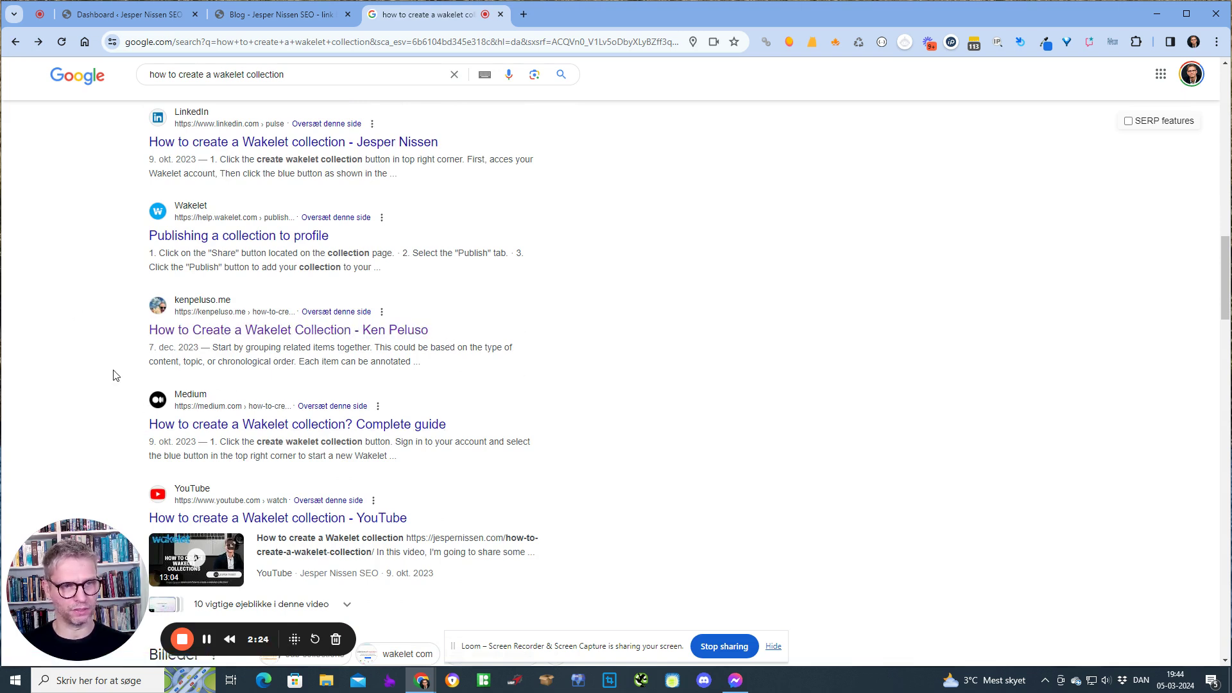
left_click_drag(131, 425, 555, 421)
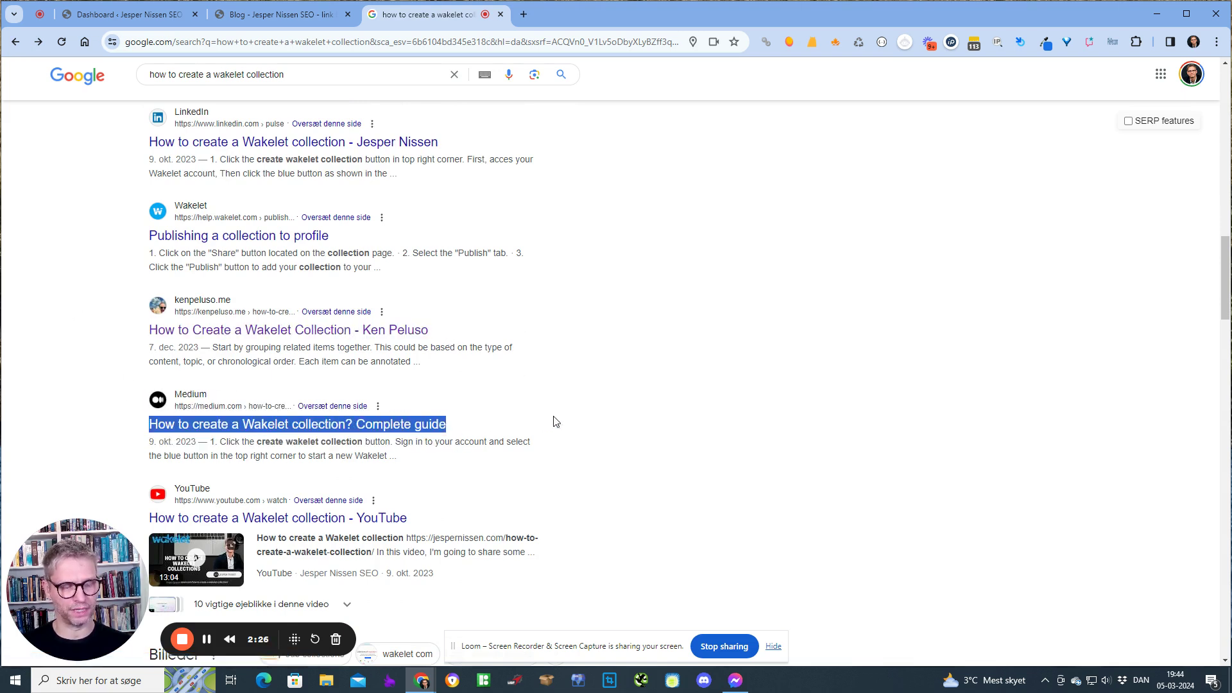
scroll(520, 422, "down", 3)
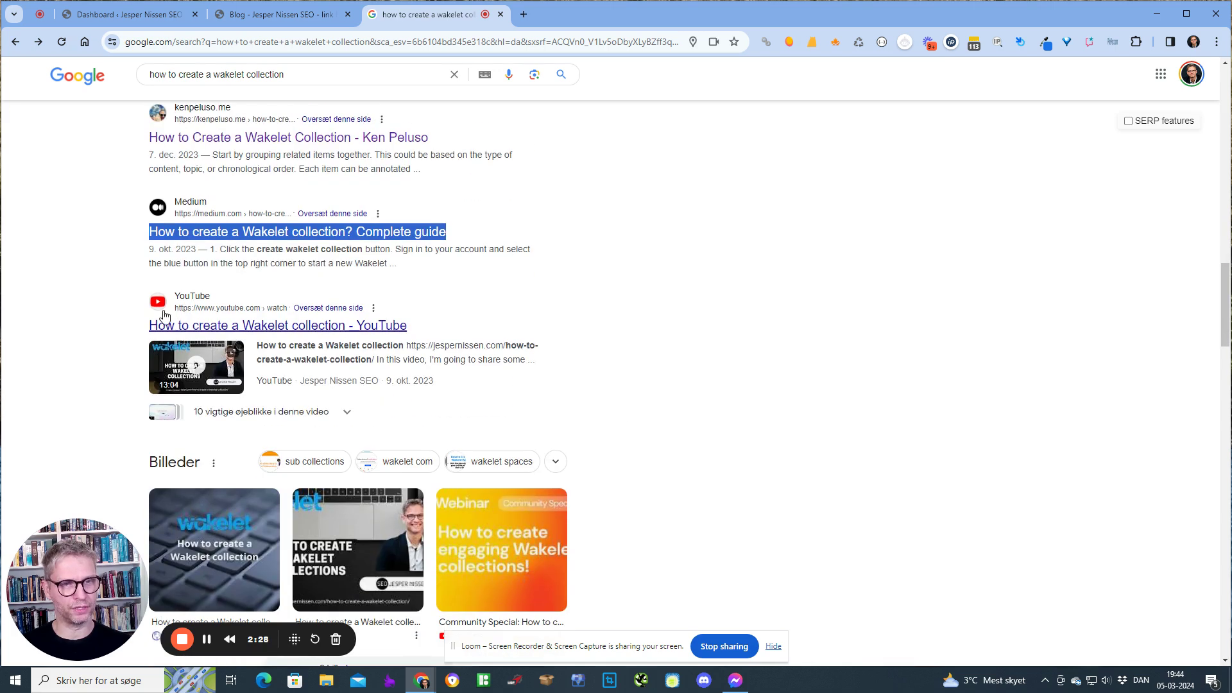
left_click_drag(82, 286, 510, 392)
left_click(510, 392)
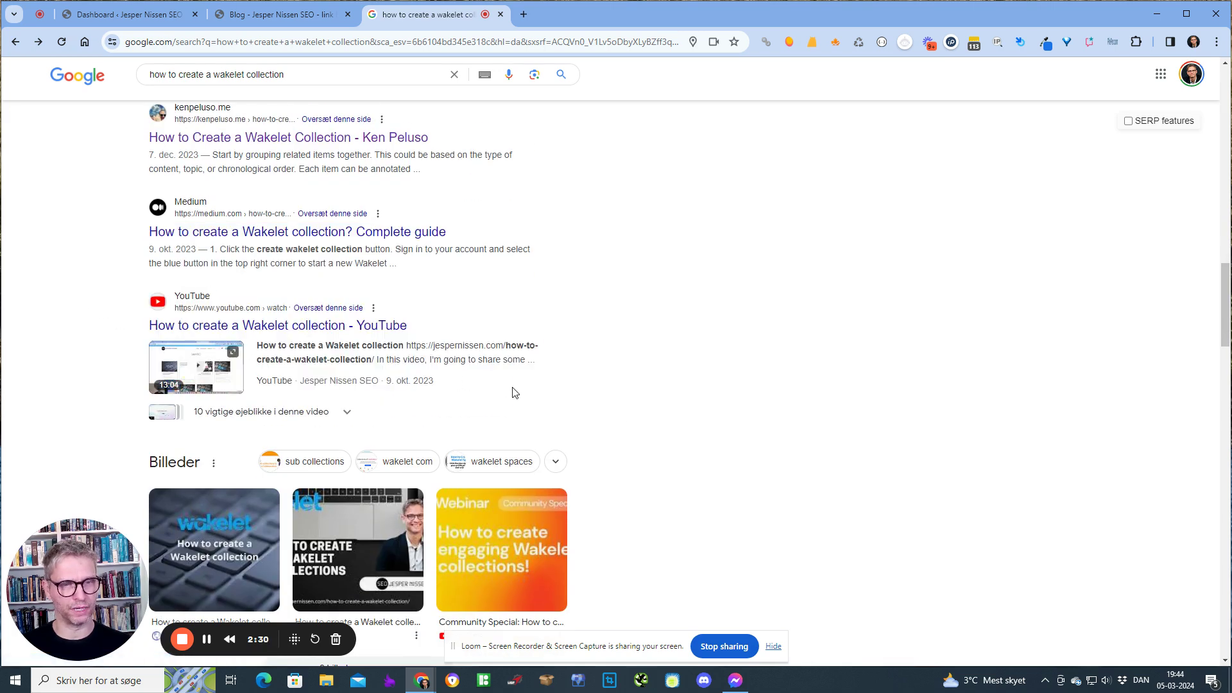
Open the star-rated article and launch the SEO Pro Extension on it, highlighting the extension's name.
scroll(509, 401, "up", 5)
scroll(510, 399, "up", 2)
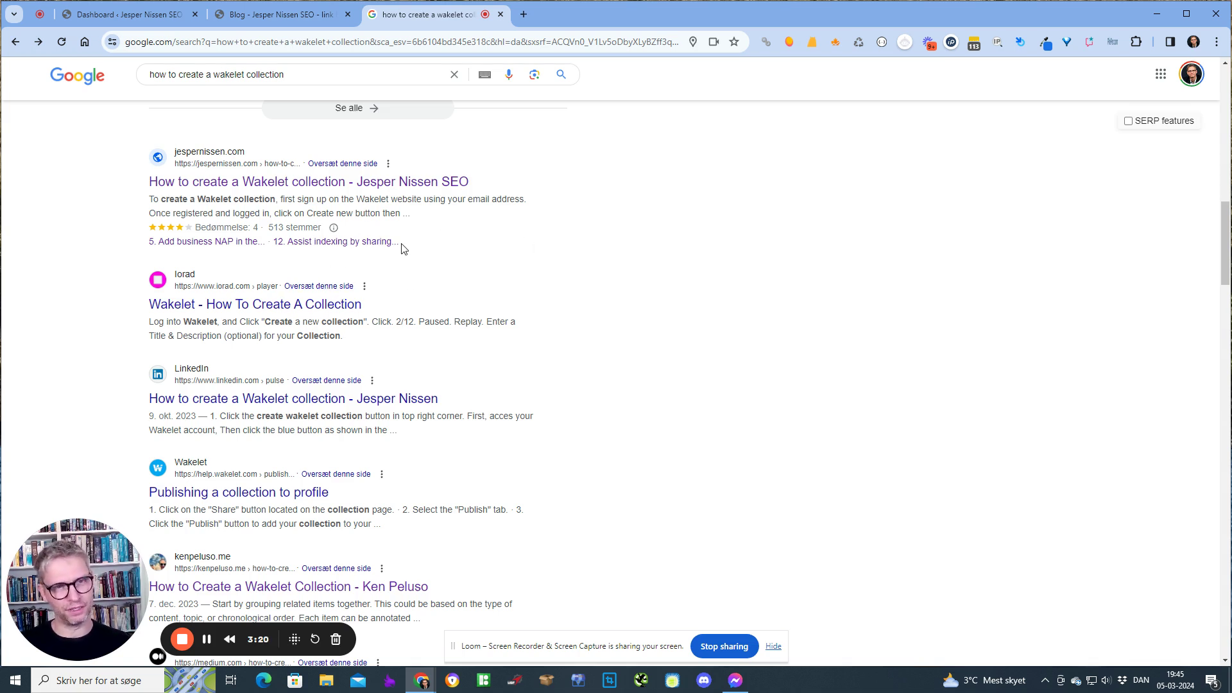
left_click(349, 185)
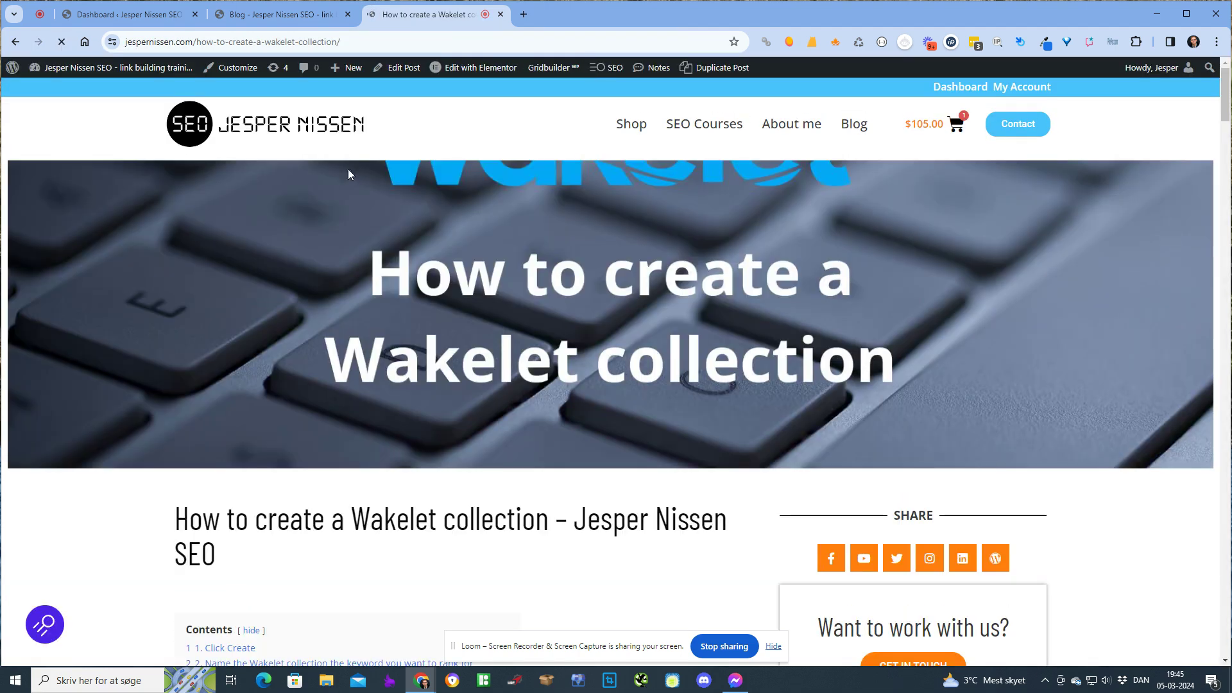
left_click(835, 44)
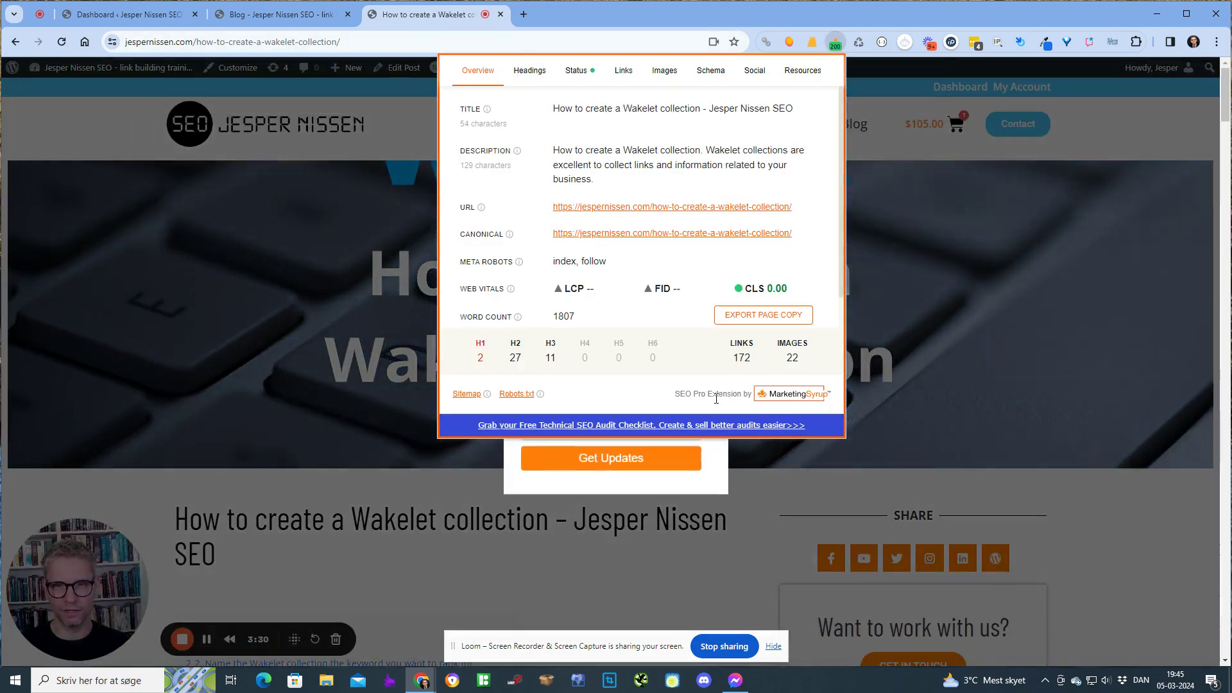
left_click_drag(674, 394, 753, 395)
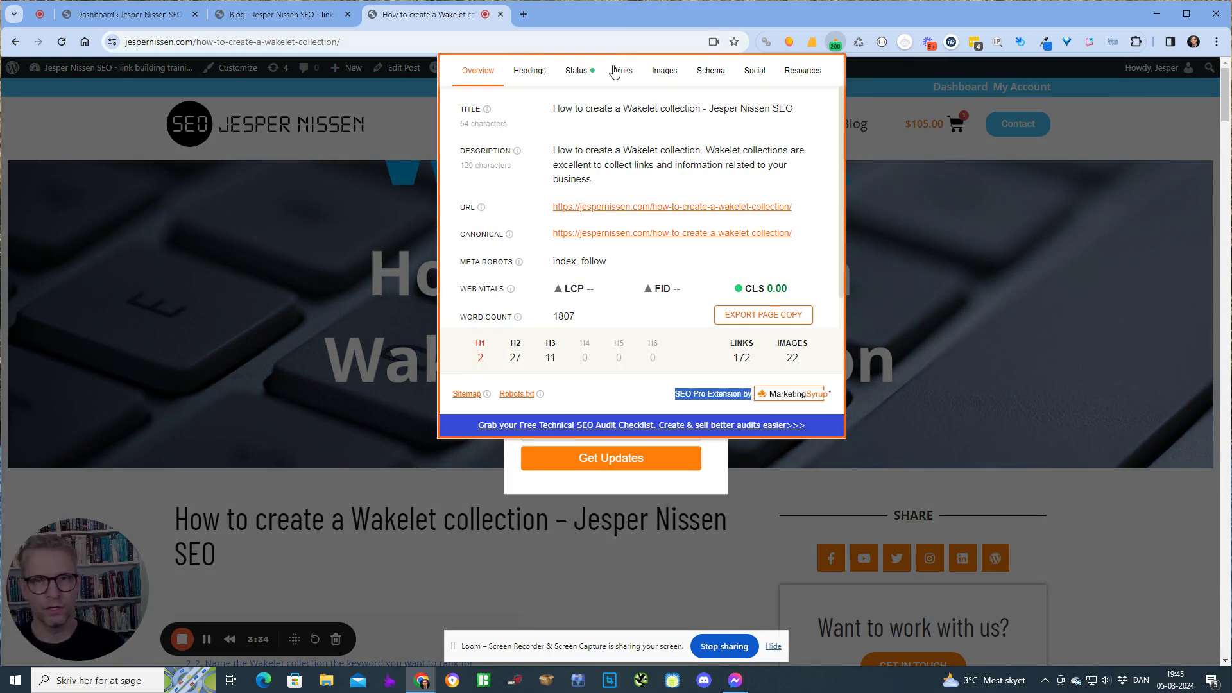
Show the page's schema markup and expand the WebPage schema to examine its description, keywords and about entities.
left_click(715, 75)
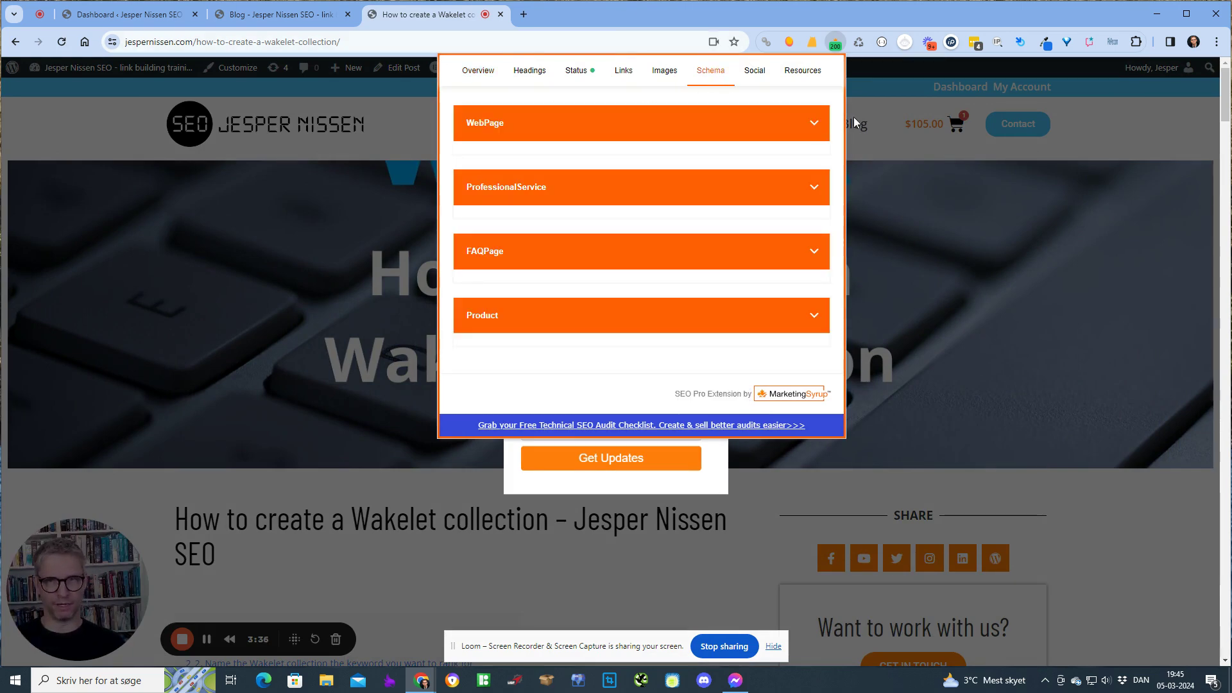
left_click(813, 123)
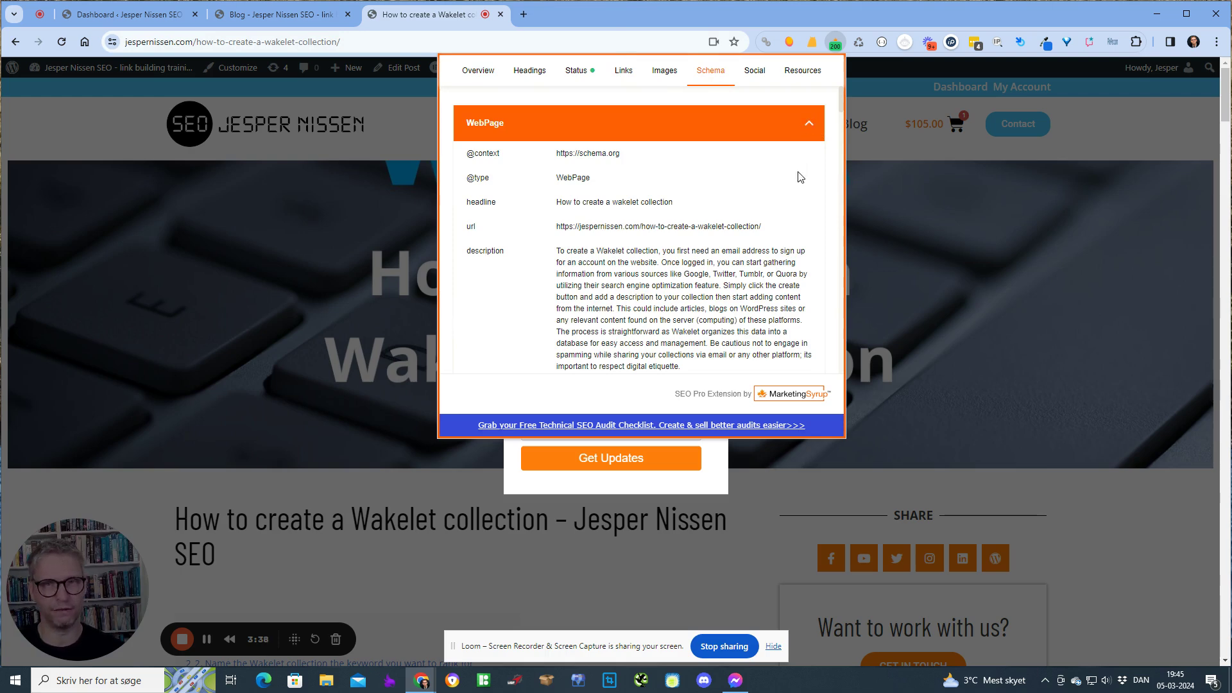
scroll(799, 175, "down", 5)
scroll(798, 175, "up", 2)
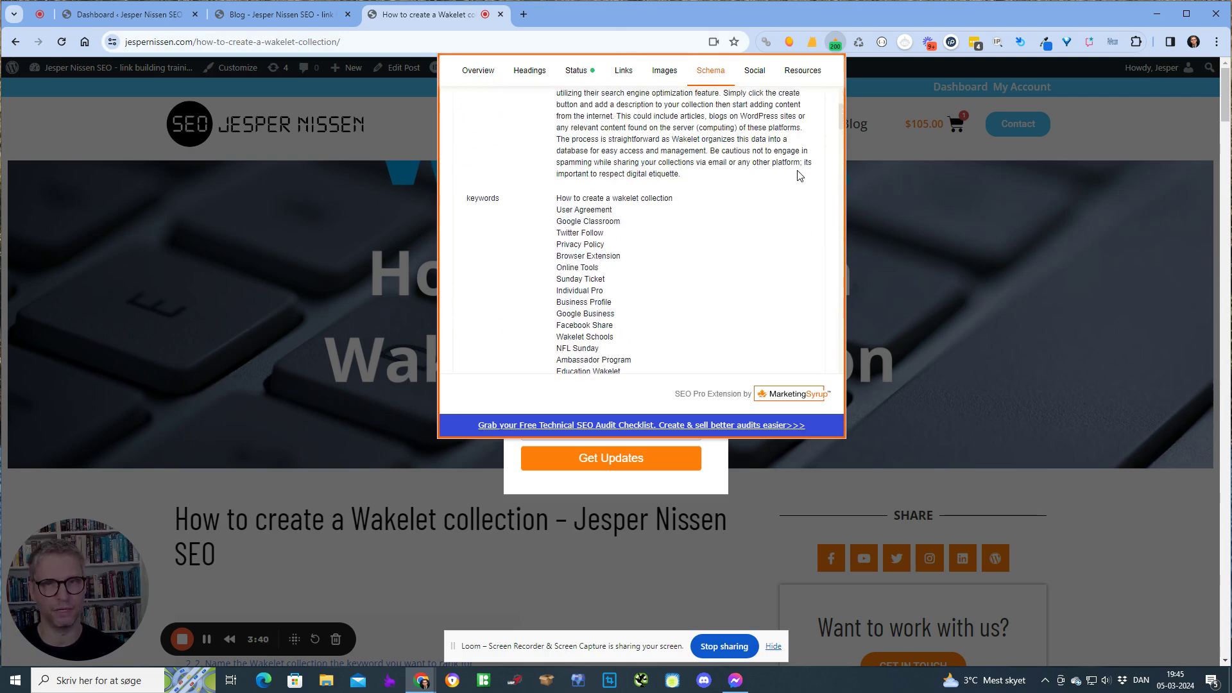
scroll(799, 173, "down", 5)
scroll(798, 170, "down", 2)
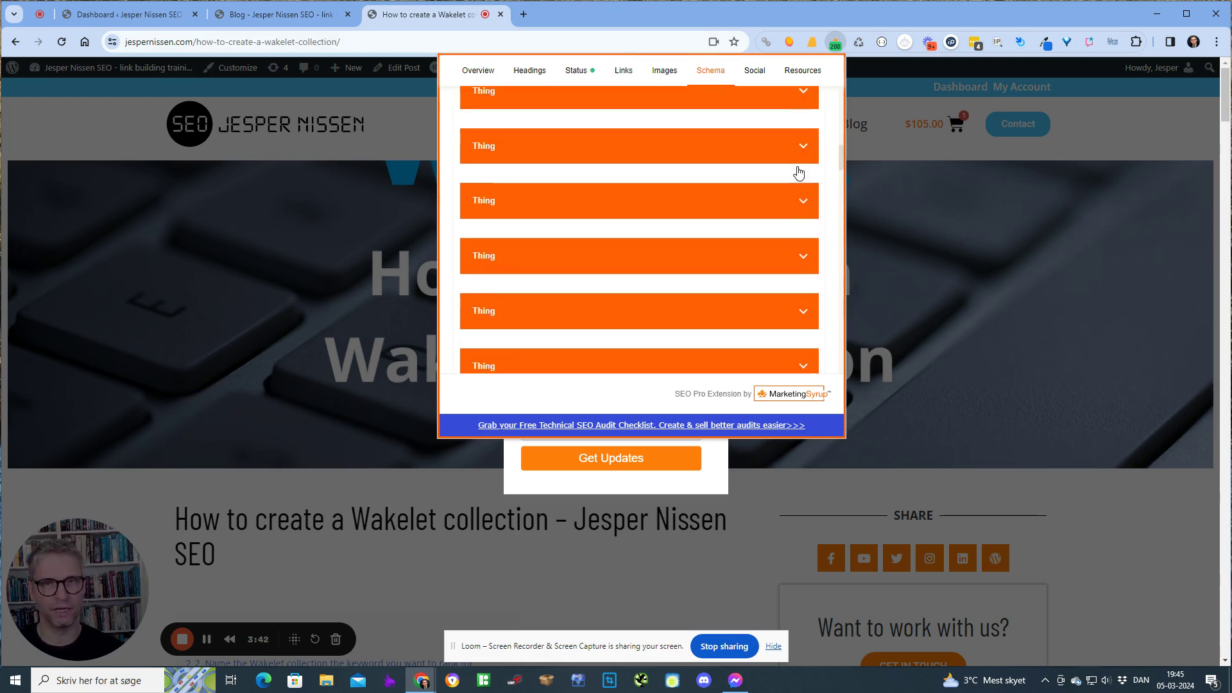
Expand the first Thing entity under about, collapse it again and close the WebPage schema.
scroll(799, 170, "up", 2)
left_click(802, 166)
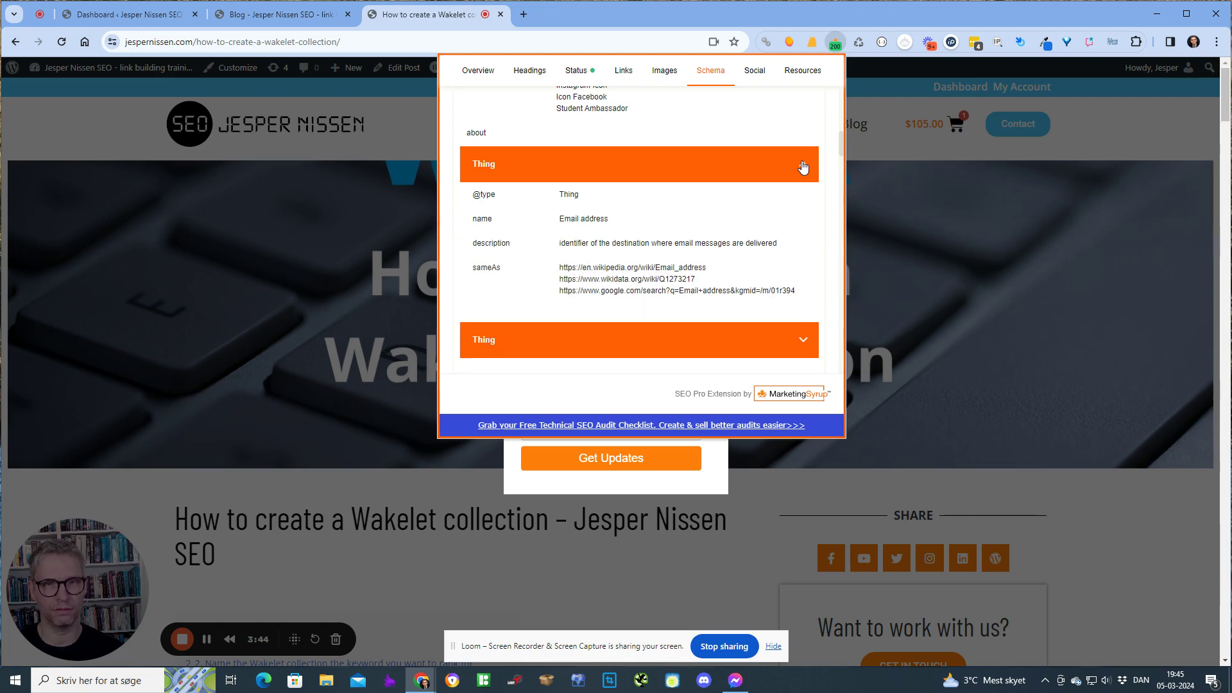
left_click(802, 165)
scroll(800, 169, "up", 5)
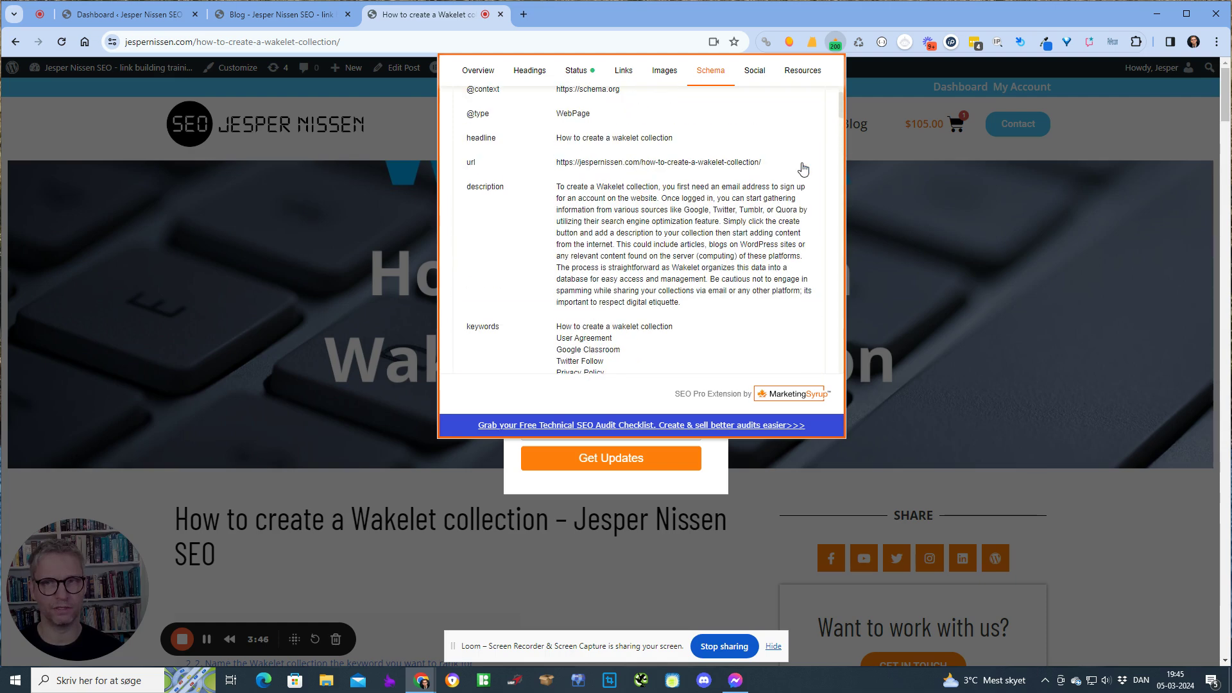
scroll(799, 180, "down", 1)
scroll(799, 176, "up", 2)
left_click(804, 128)
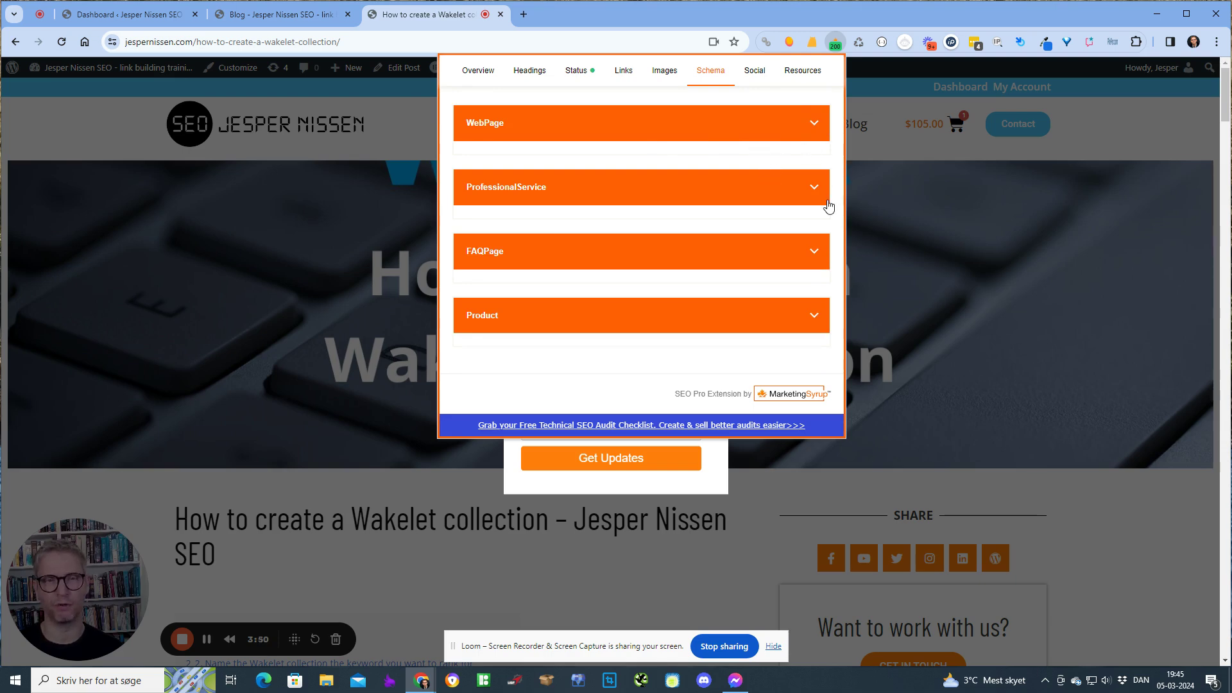
Expand the Product schema and its AggregateRating to examine the rating values, and collapse the Product schema.
left_click(814, 315)
scroll(787, 308, "down", 2)
left_click(802, 328)
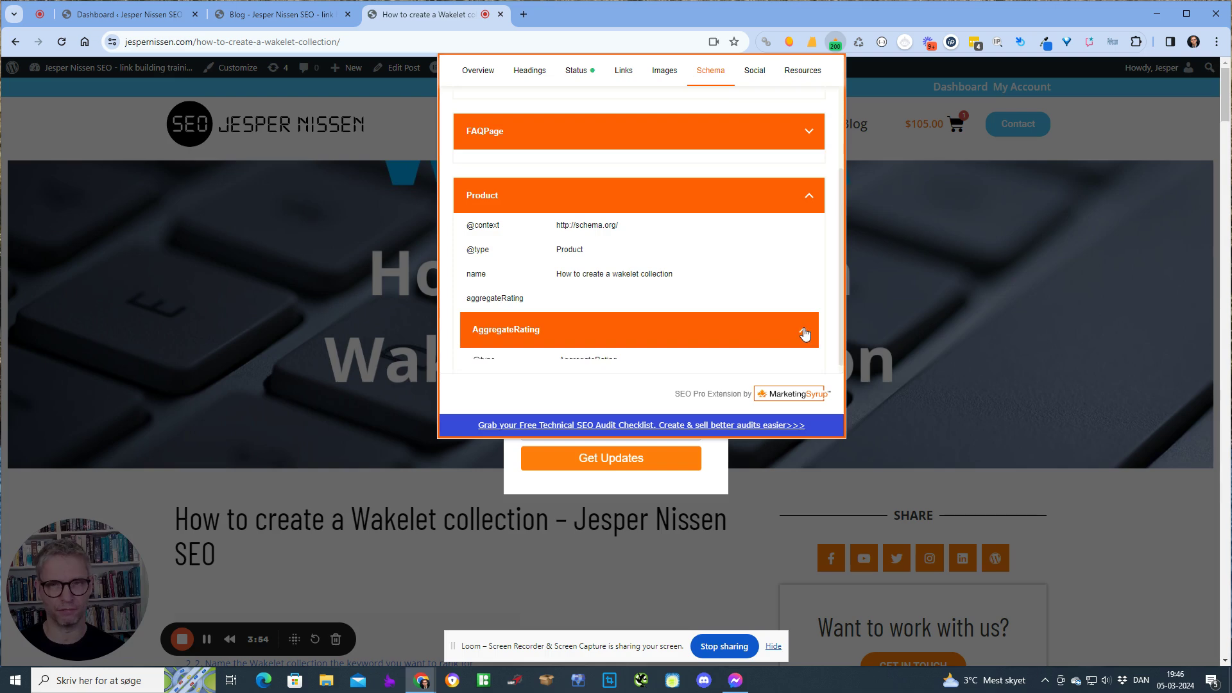
scroll(802, 330, "down", 1)
scroll(802, 330, "down", 1)
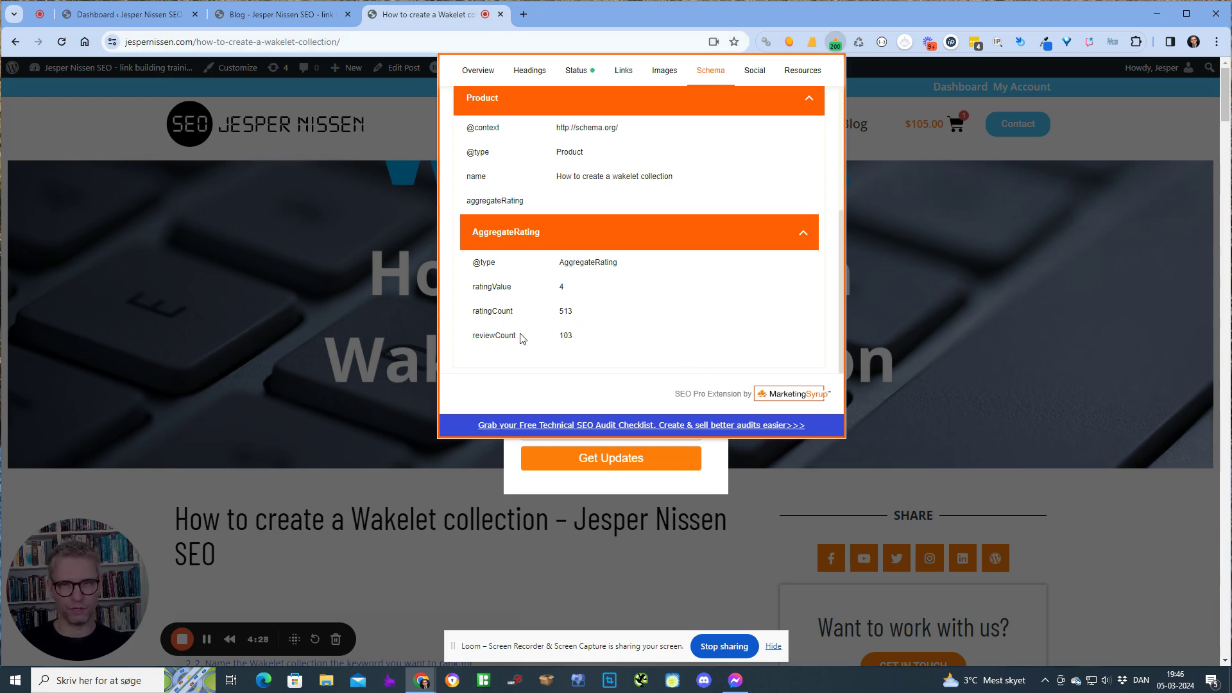
left_click(805, 101)
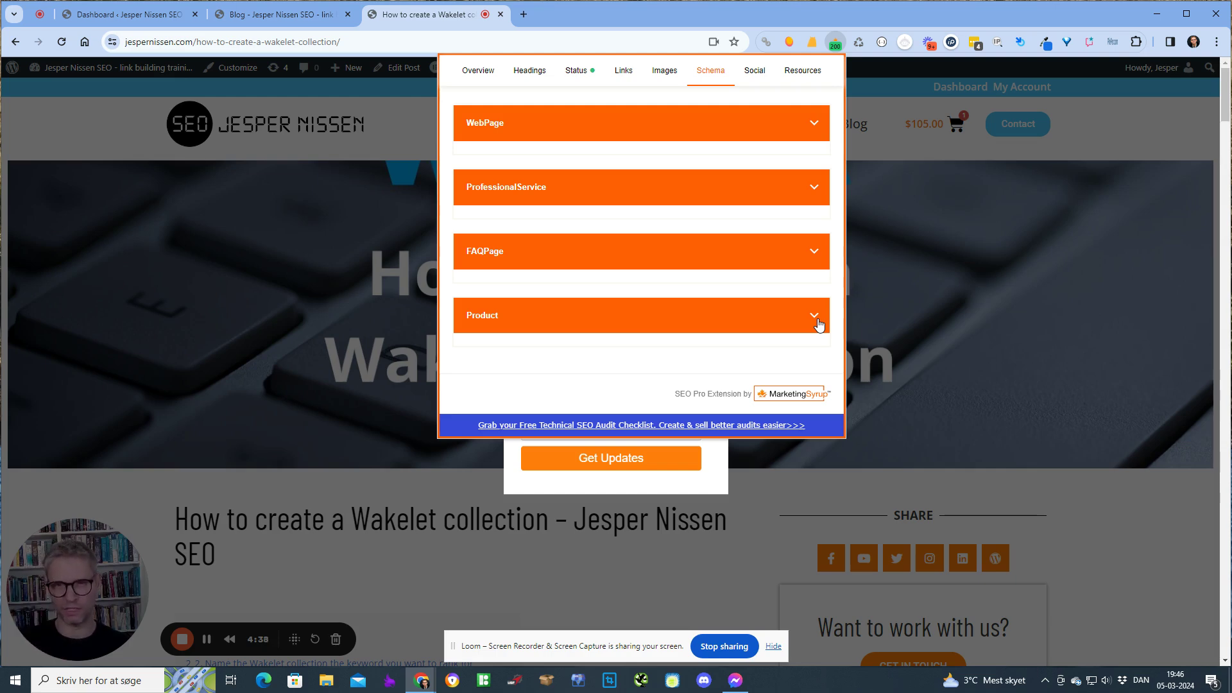
Close the SEO extension, dismiss the newsletter popup and return to the Wakelet search results.
left_click(892, 297)
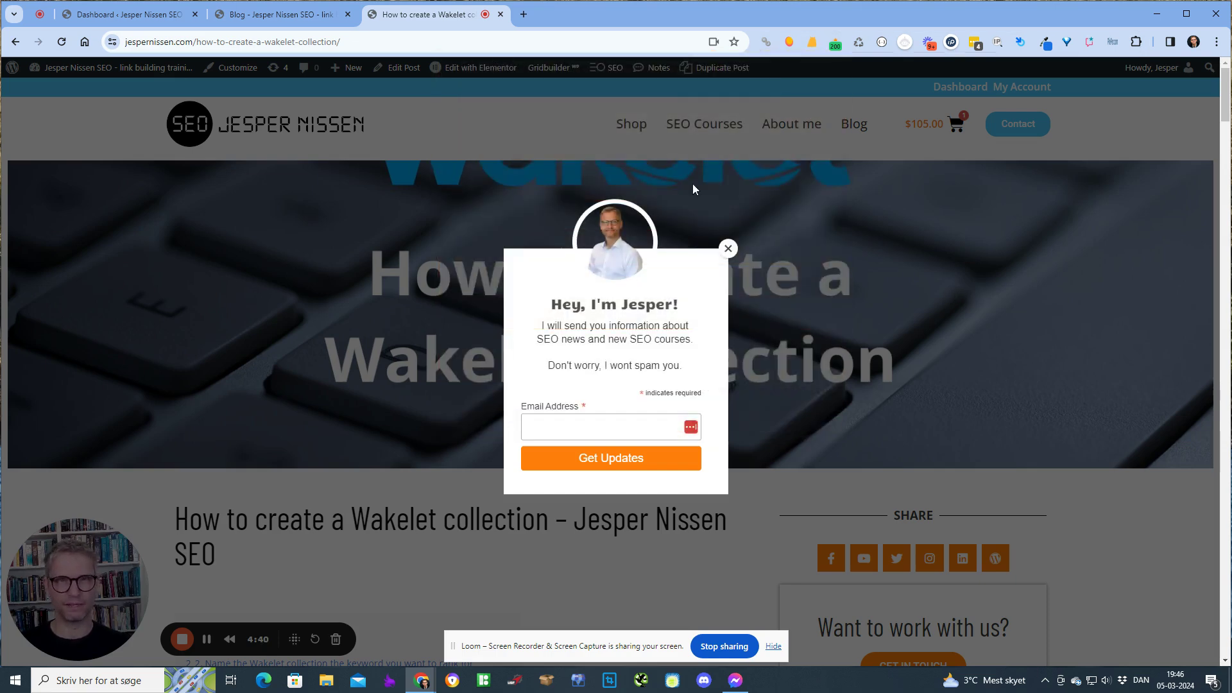
left_click(725, 248)
left_click(62, 42)
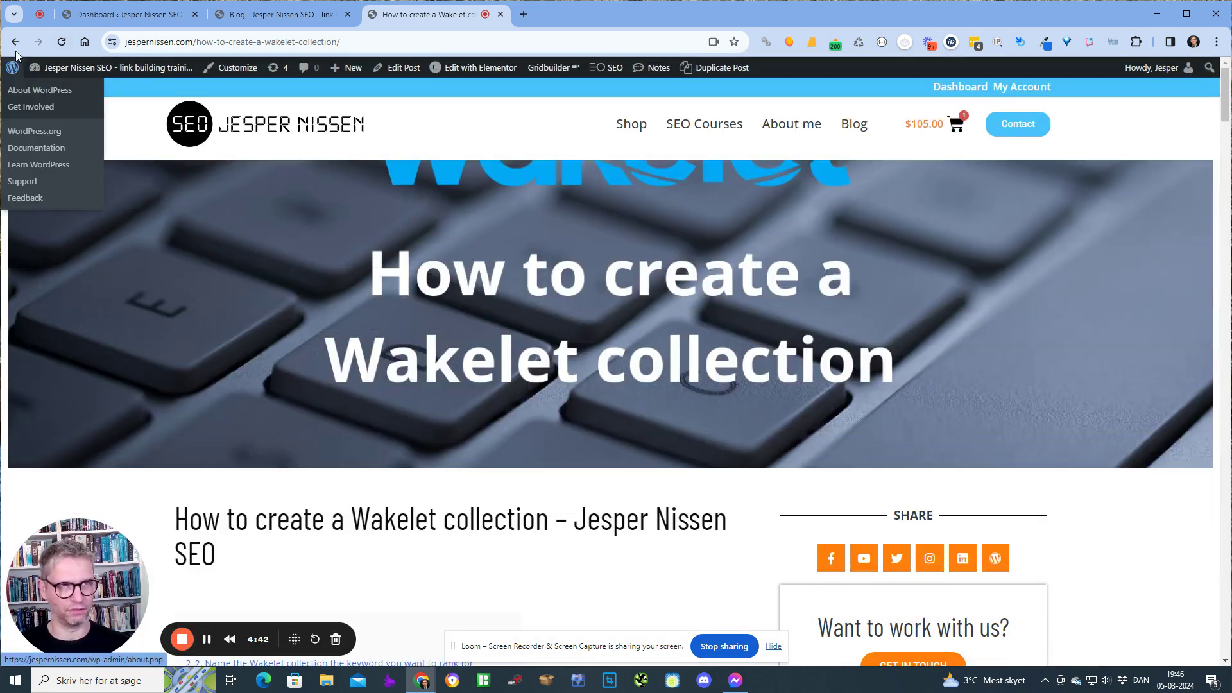
left_click(17, 42)
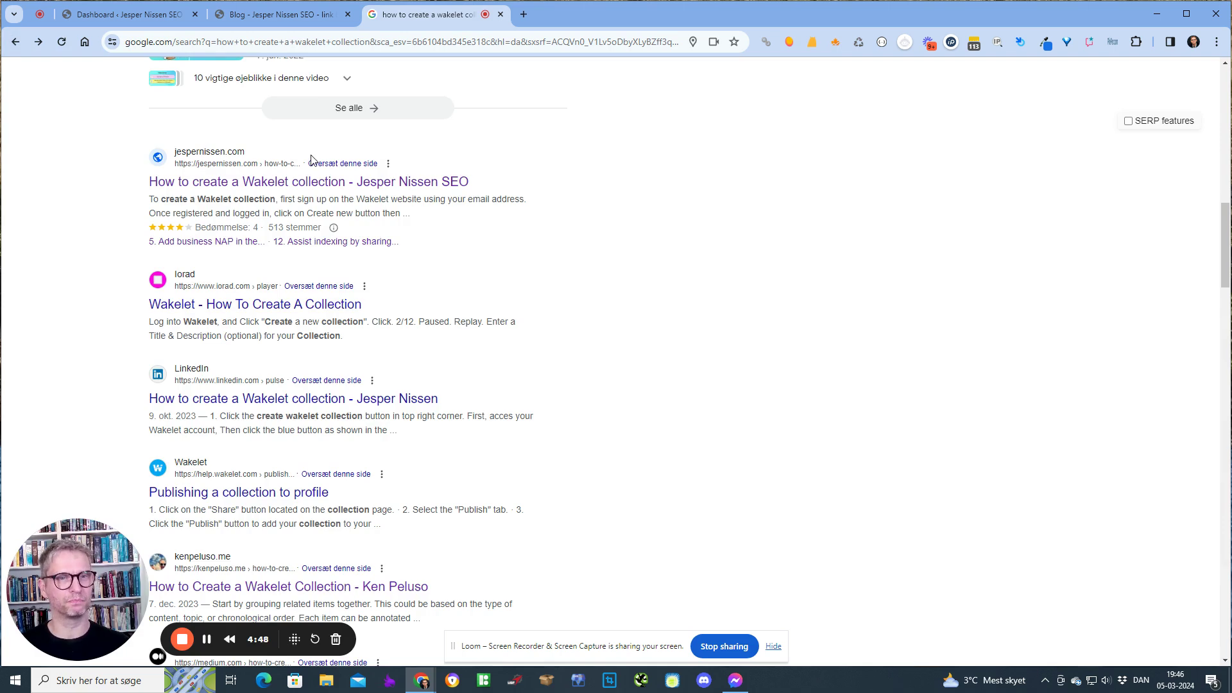
Reopen the star-rated Wakelet article at its table of contents and dismiss the newsletter popup.
left_click(305, 183)
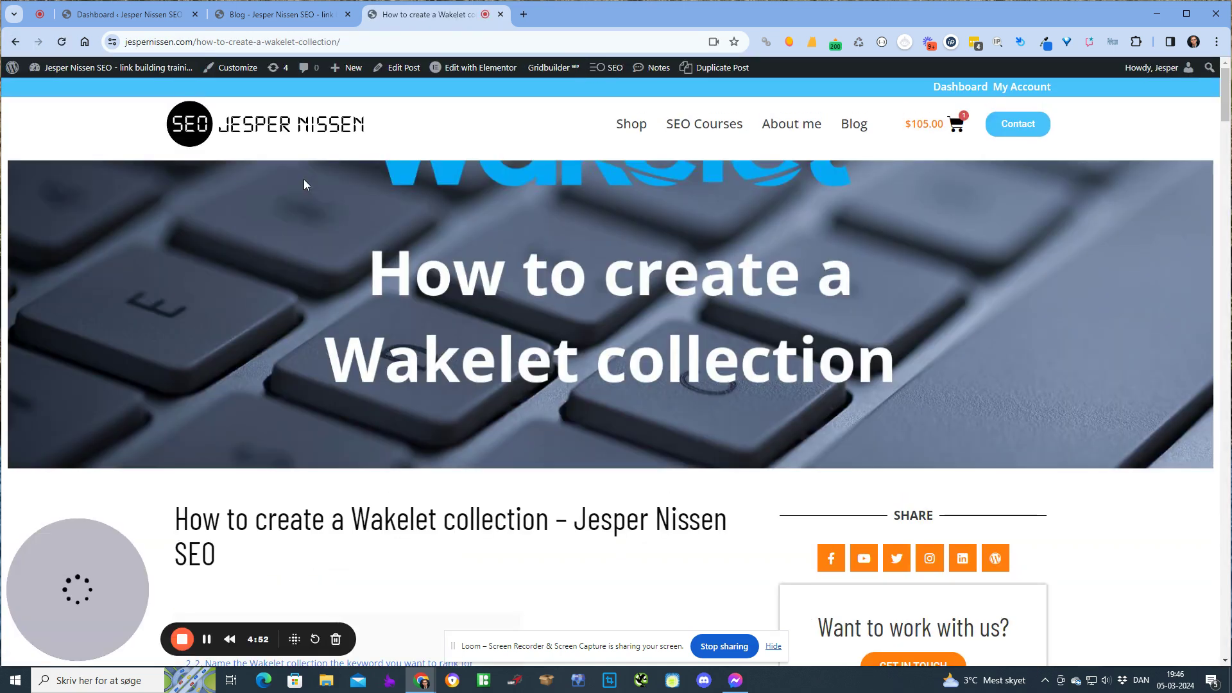
scroll(449, 180, "down", 5)
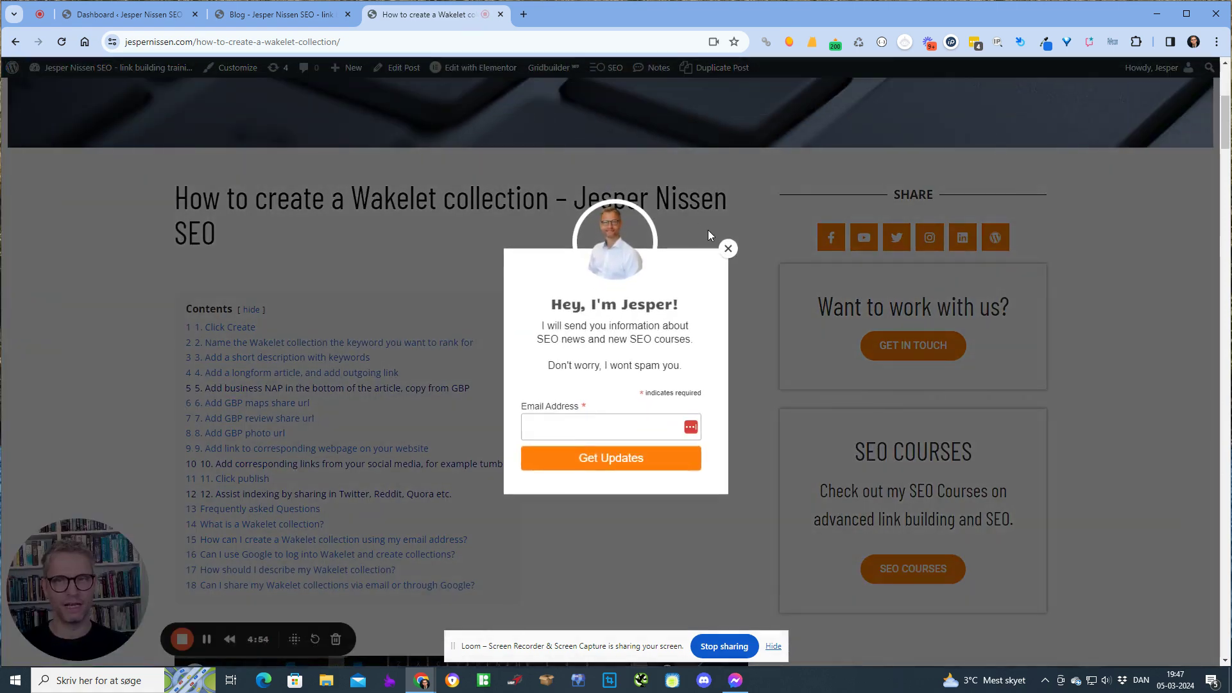
left_click(716, 260)
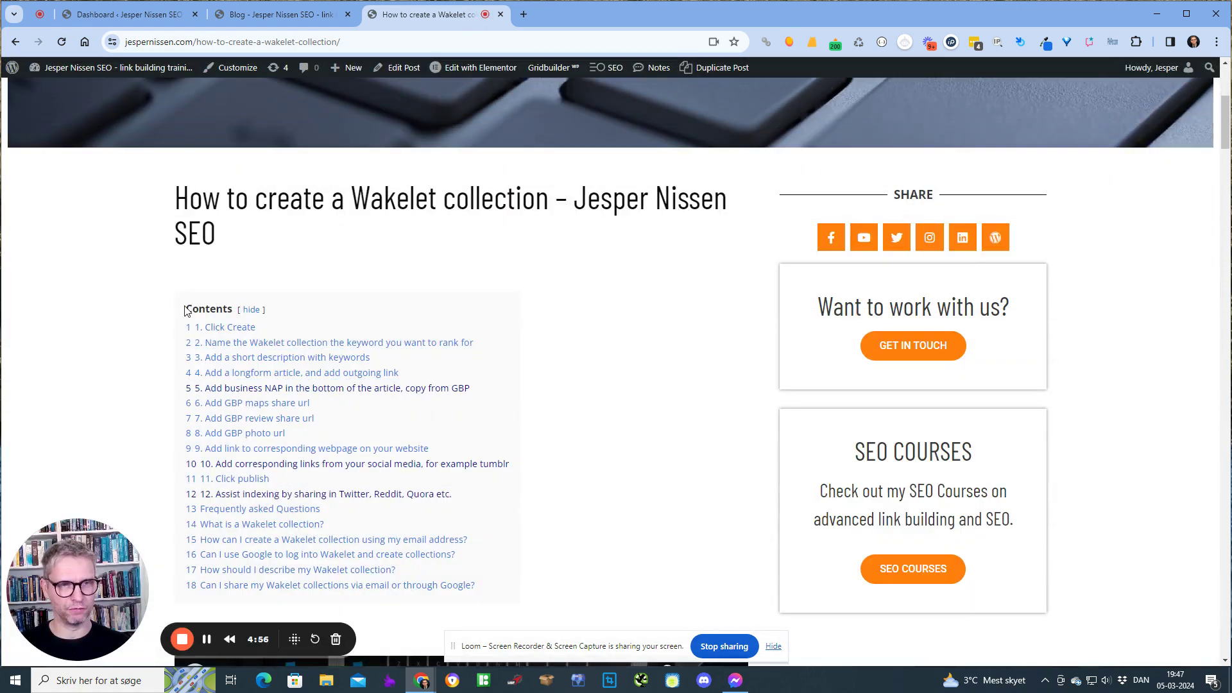
Hide the article's Contents list and show it again.
scroll(513, 301, "down", 2)
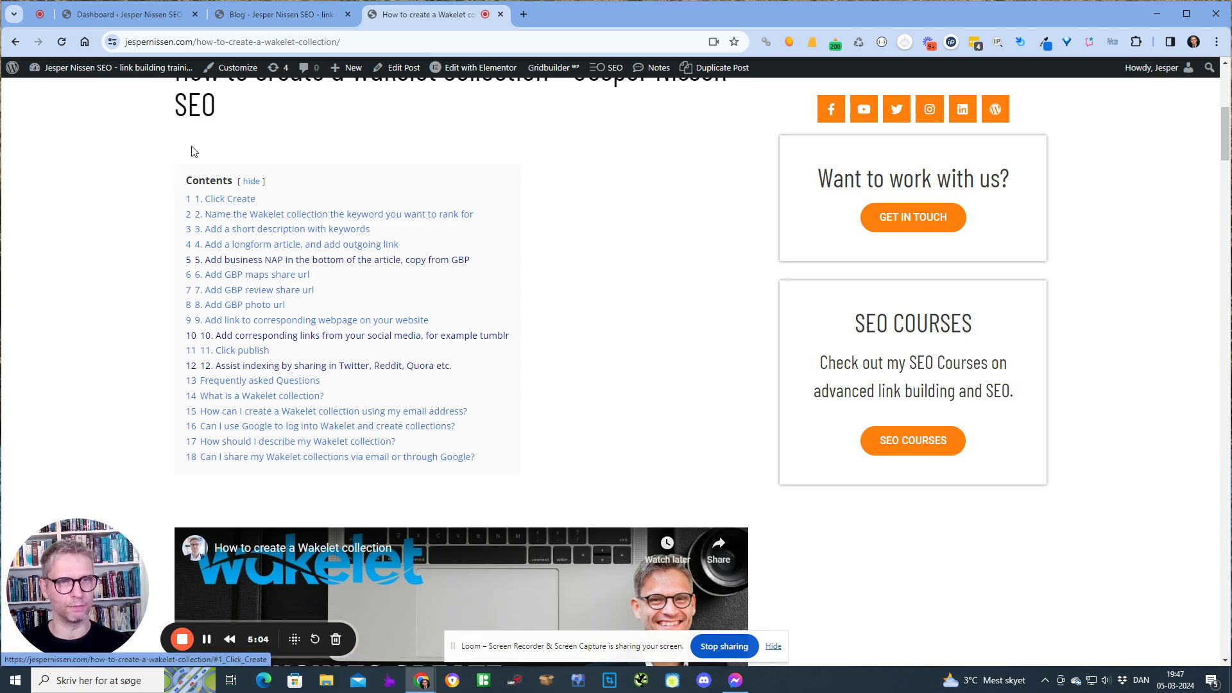
left_click(252, 182)
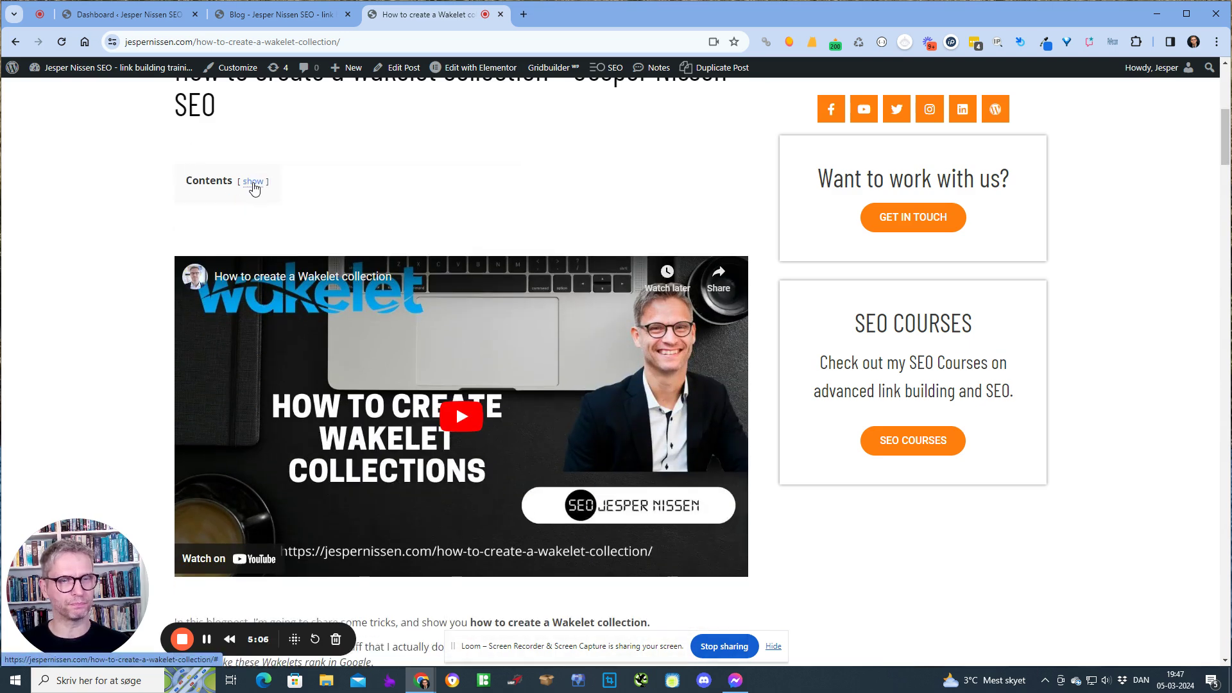
left_click(253, 183)
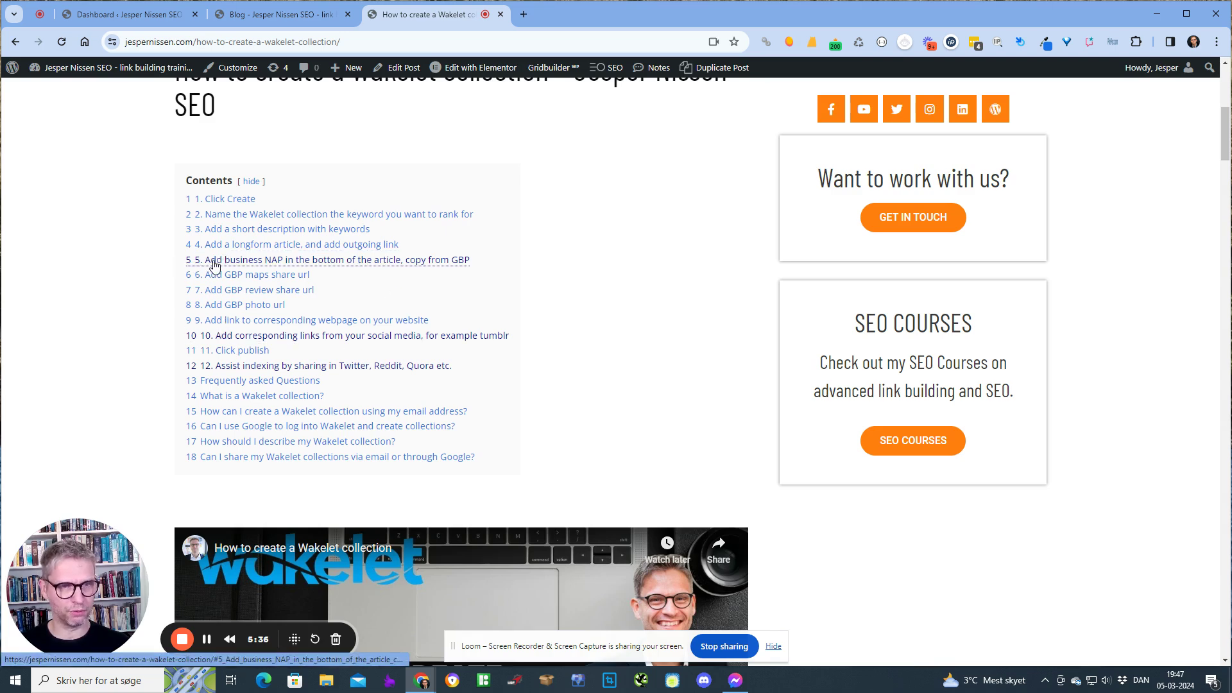
Jump from the Contents list to "5. Add business NAP in the bottom of the article, copy from GBP" and highlight its heading.
left_click(361, 261)
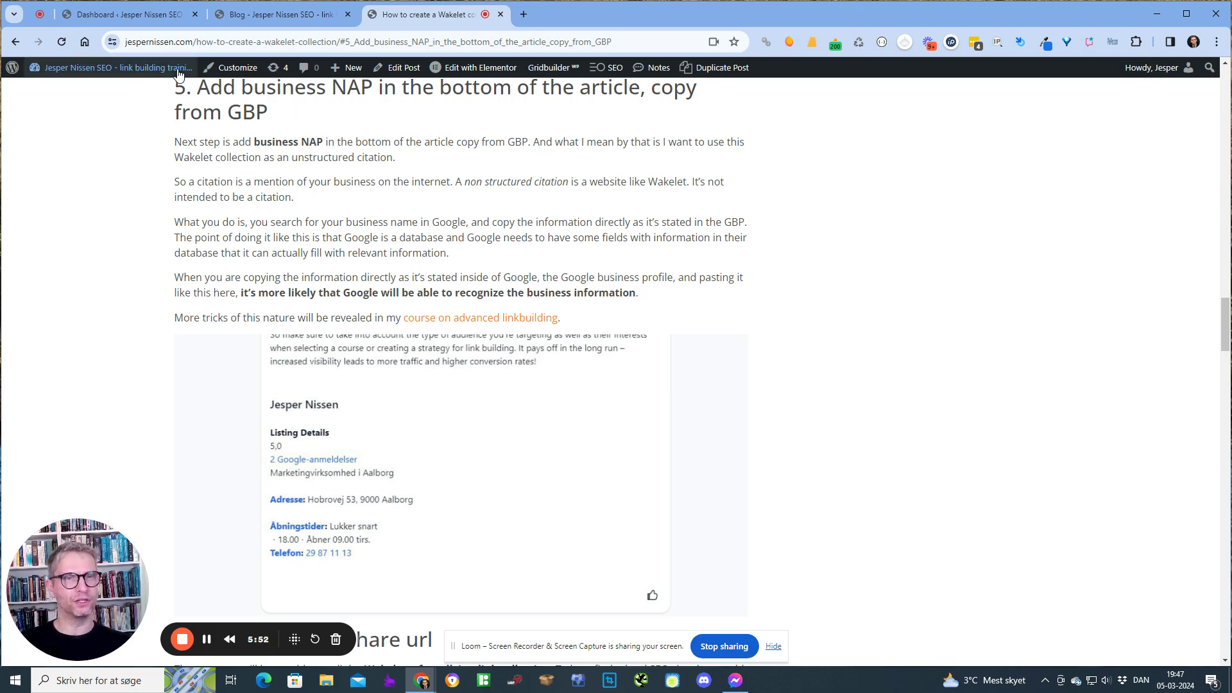
left_click_drag(282, 117, 205, 89)
left_click(448, 122)
scroll(513, 243, "up", 2)
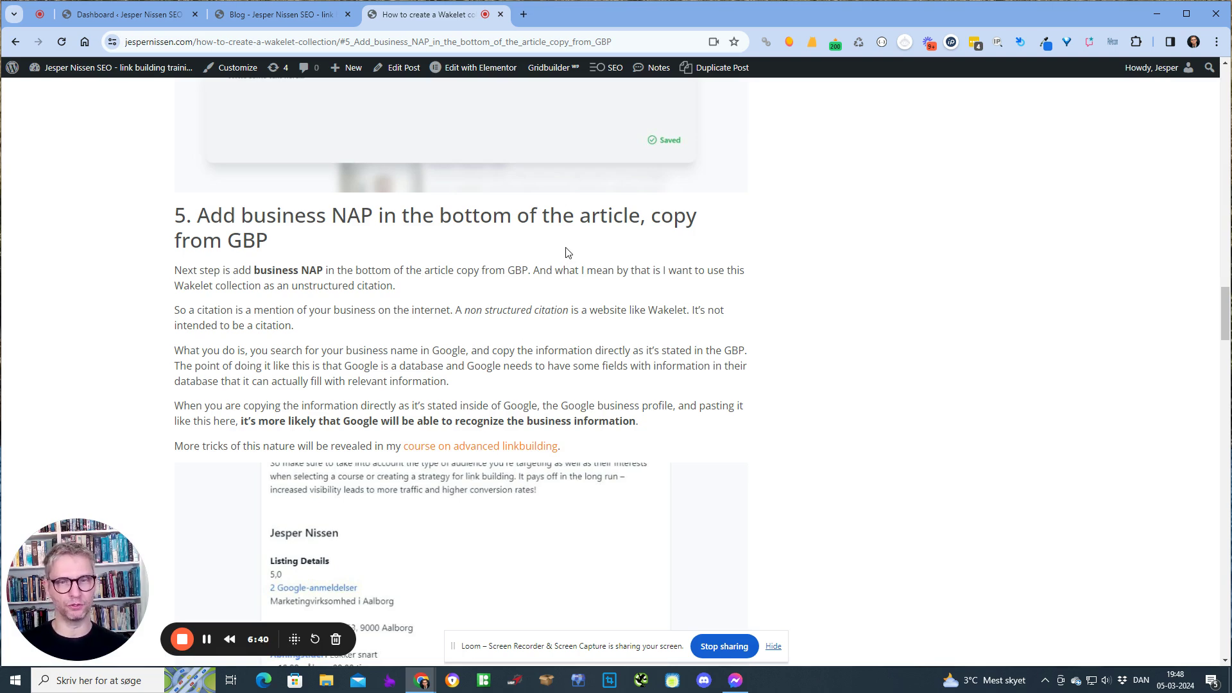
Go up to the article's Contents list to review it, and step back once in the browser history.
scroll(599, 253, "up", 20)
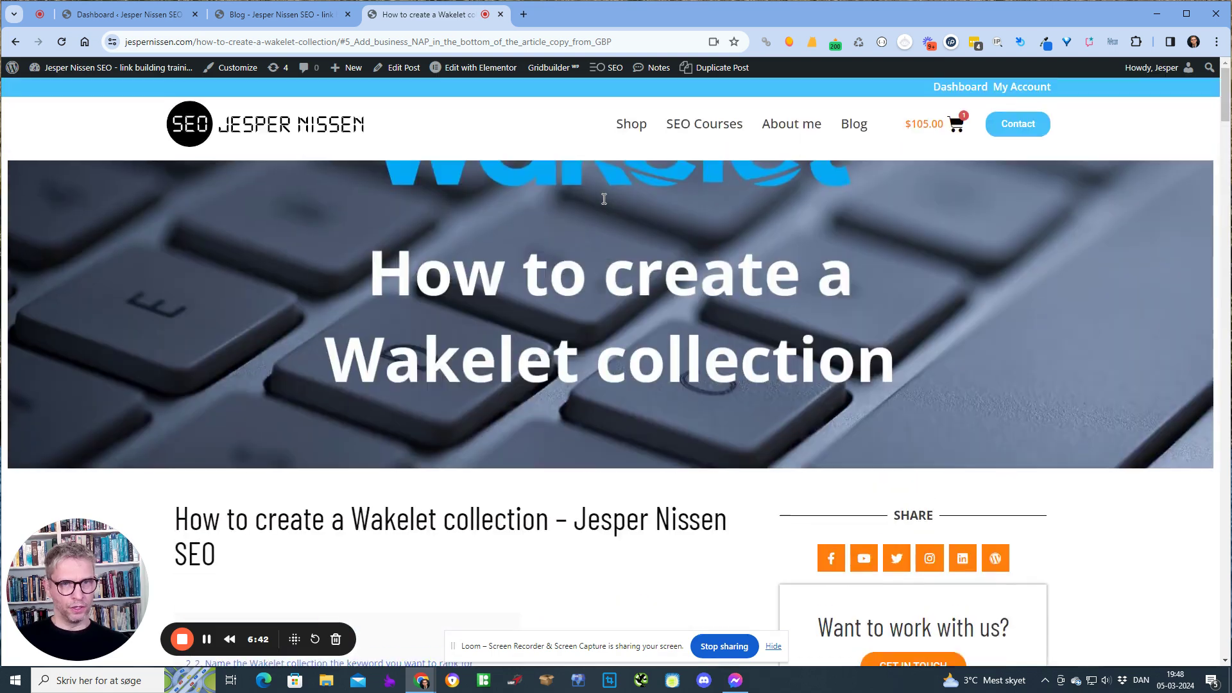
scroll(603, 198, "down", 5)
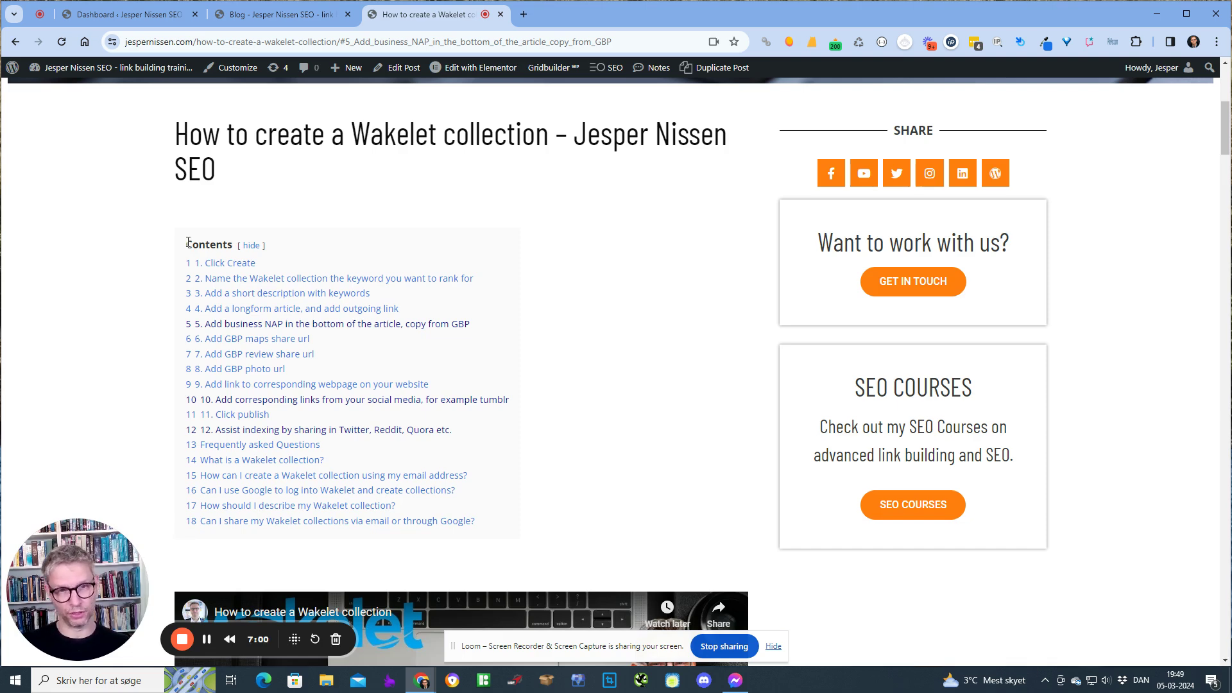
key("alt+Left")
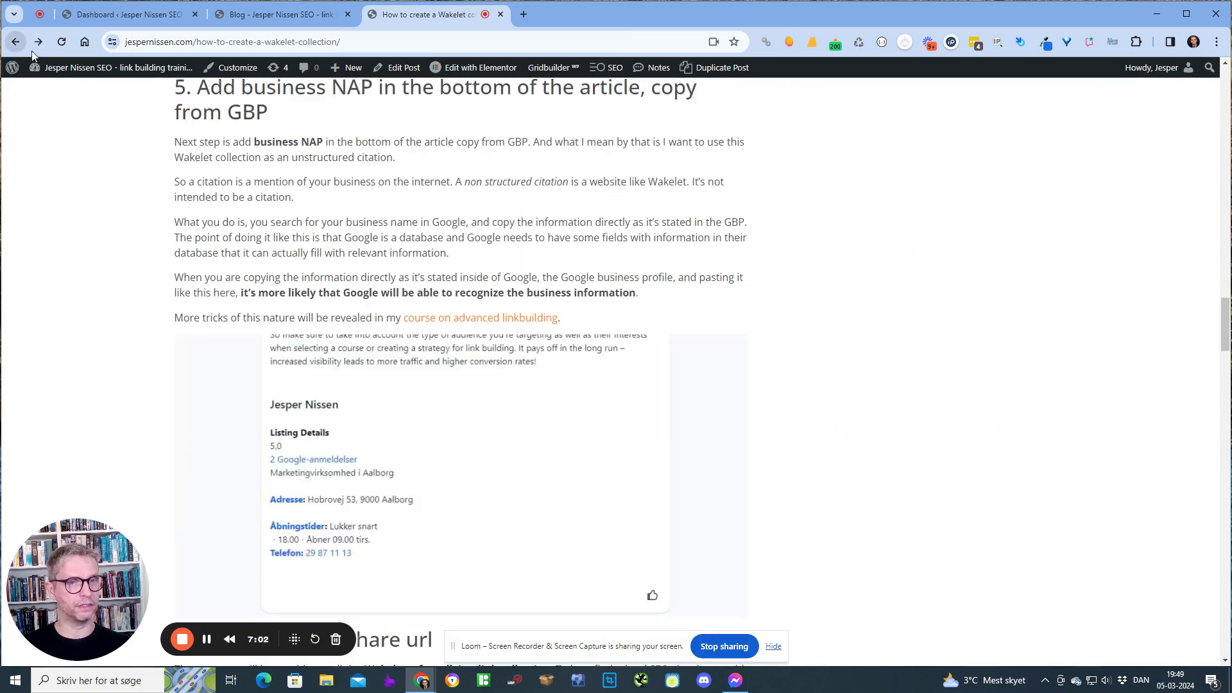
Return to the Google results and open the competing article "How to Create a Wakelet Collection" dated 7 Dec 2023.
left_click(15, 42)
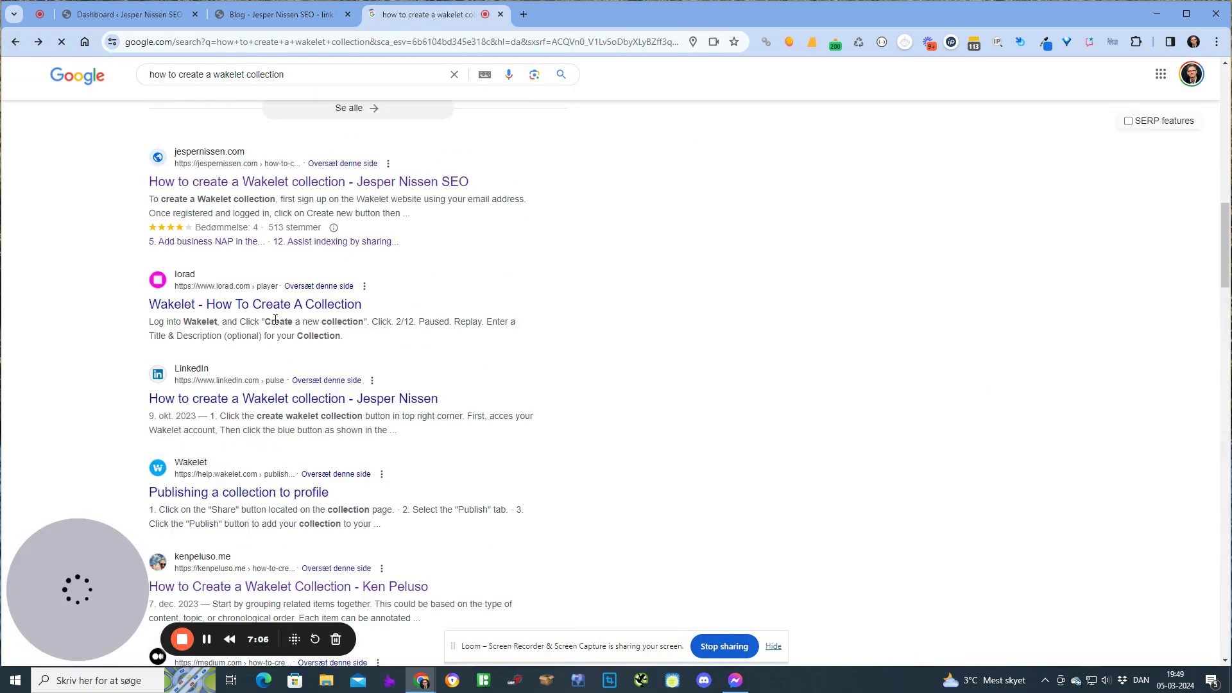
scroll(274, 320, "down", 4)
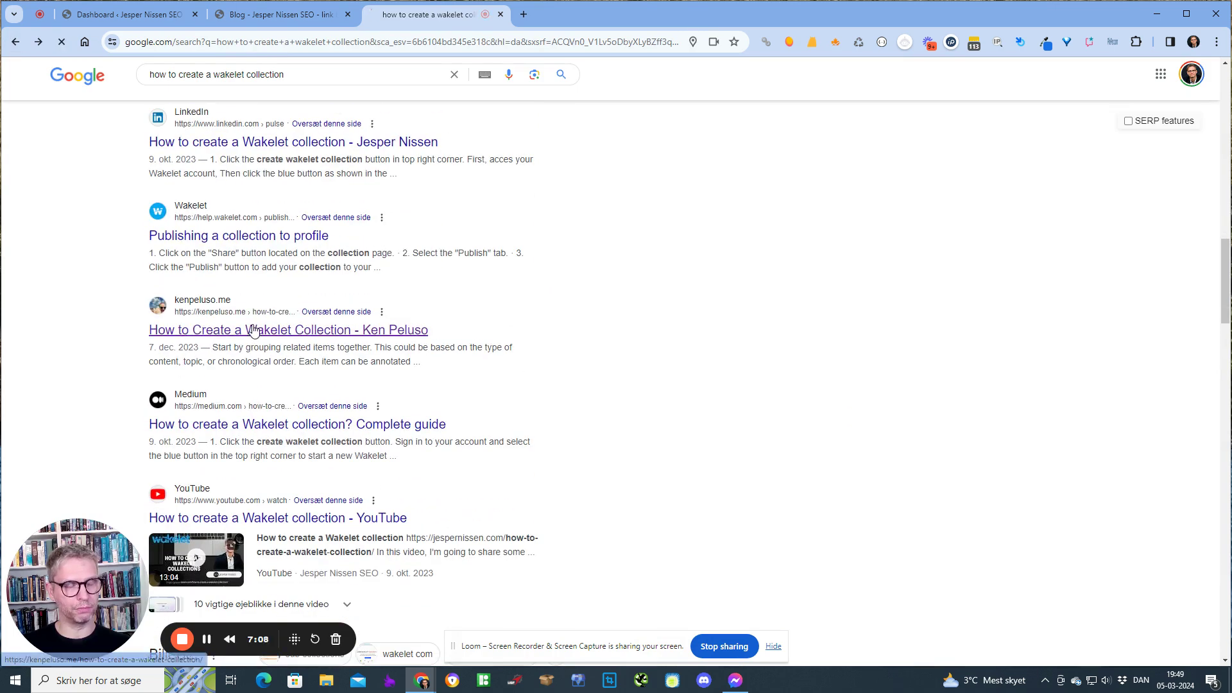
left_click(272, 329)
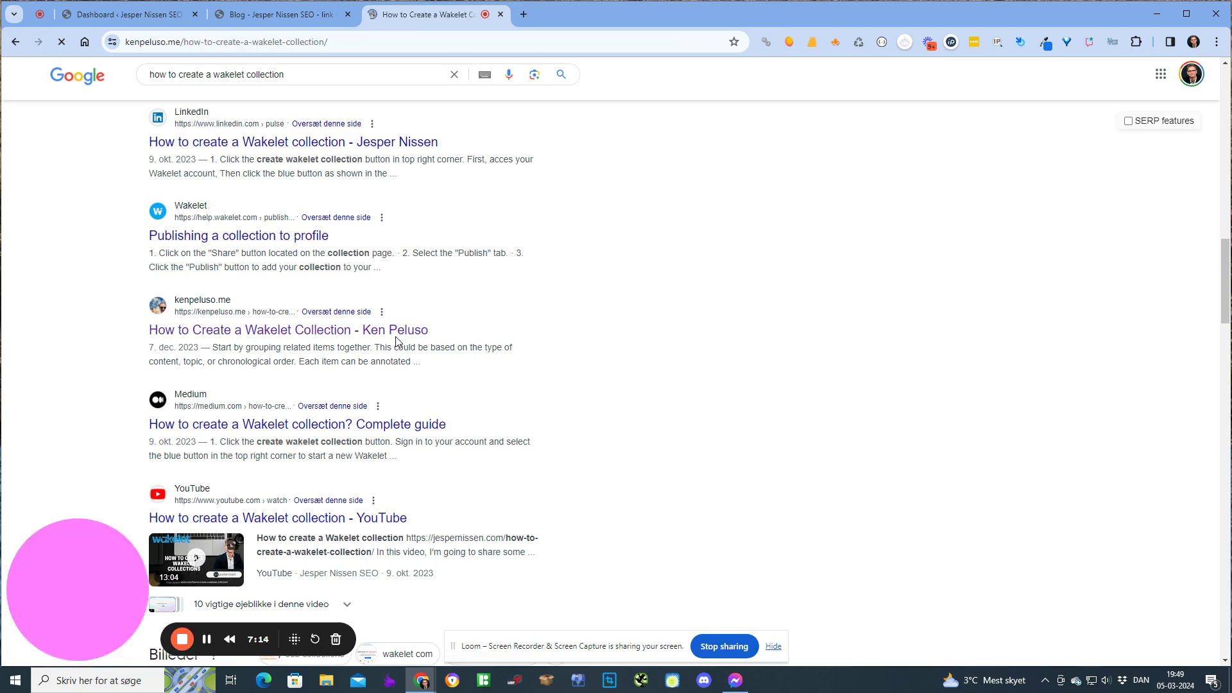
Expand the competing article's table of contents to review it, and return to the star-rated jespernissen.com listing in the Google results.
scroll(428, 325, "down", 2)
scroll(427, 326, "down", 6)
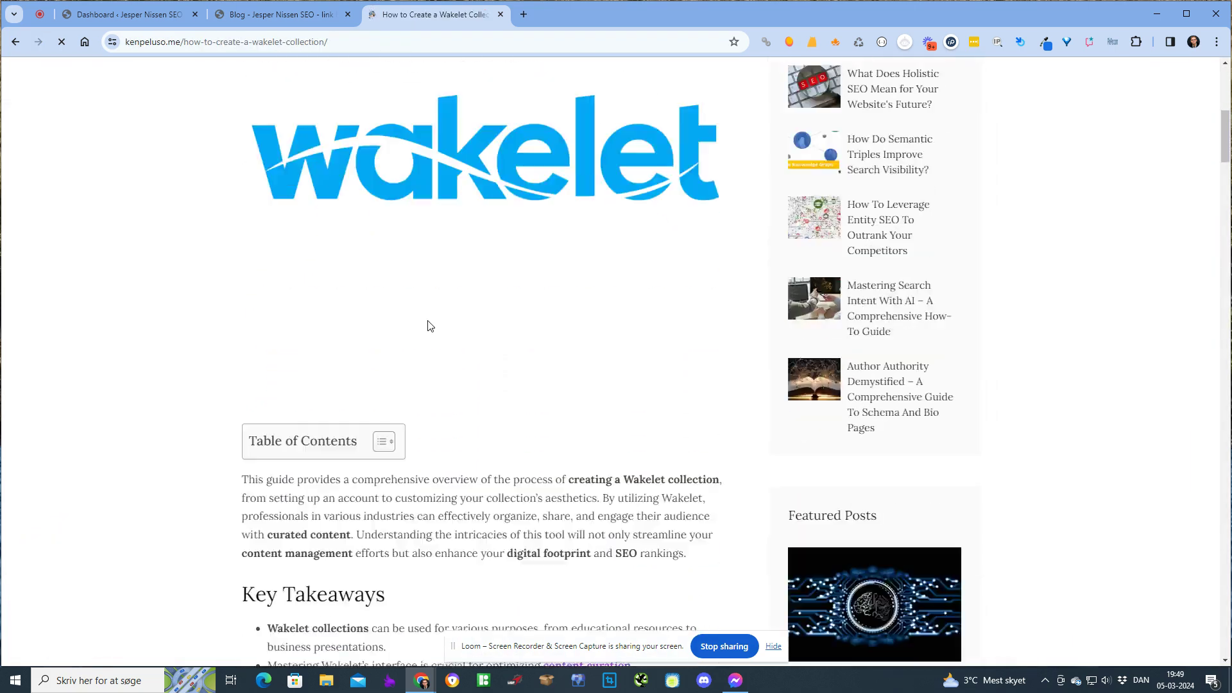
left_click(383, 366)
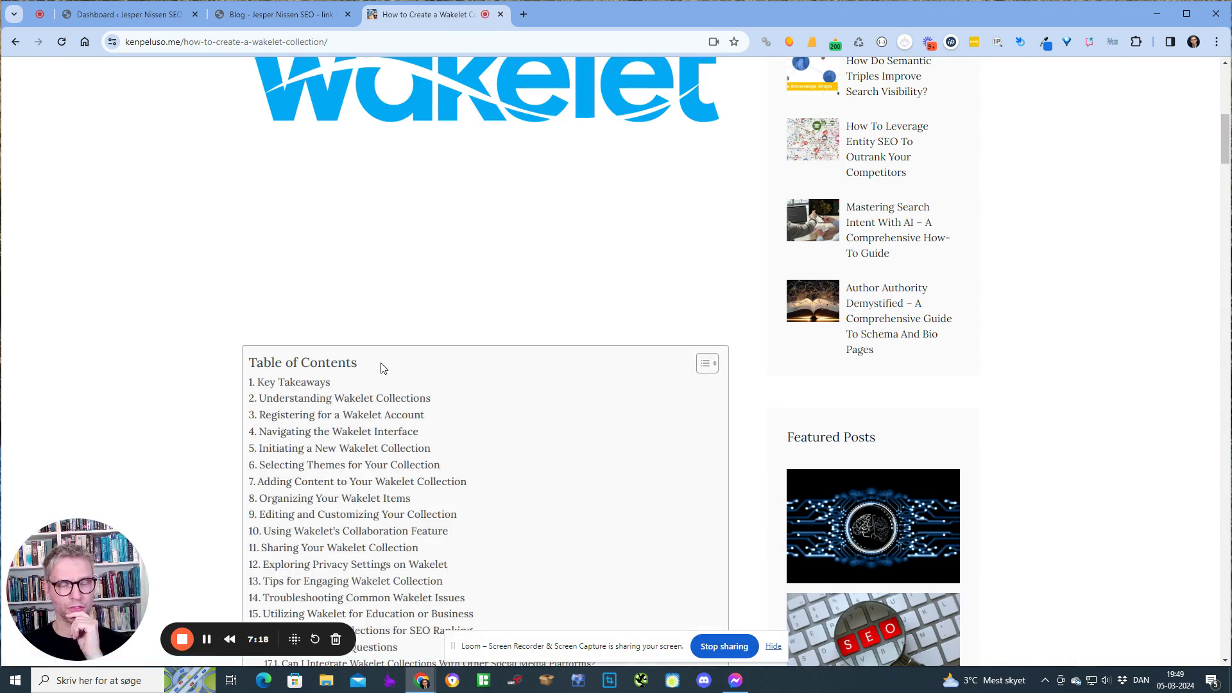
scroll(380, 365, "down", 3)
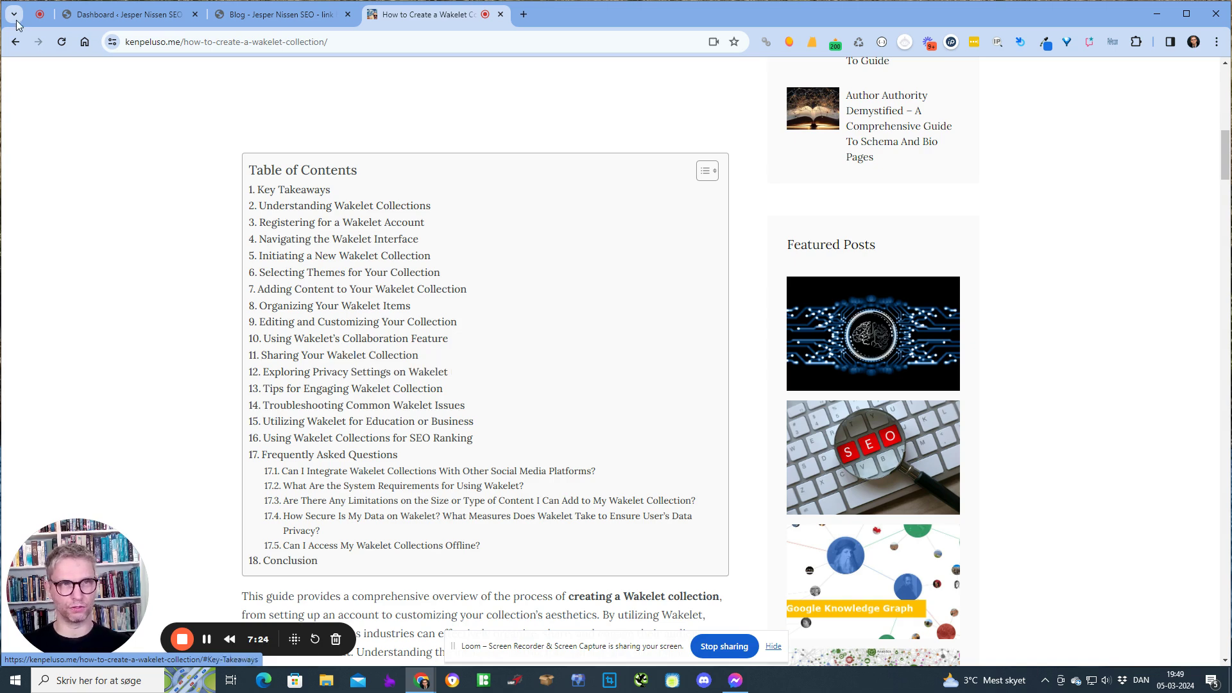
left_click(16, 41)
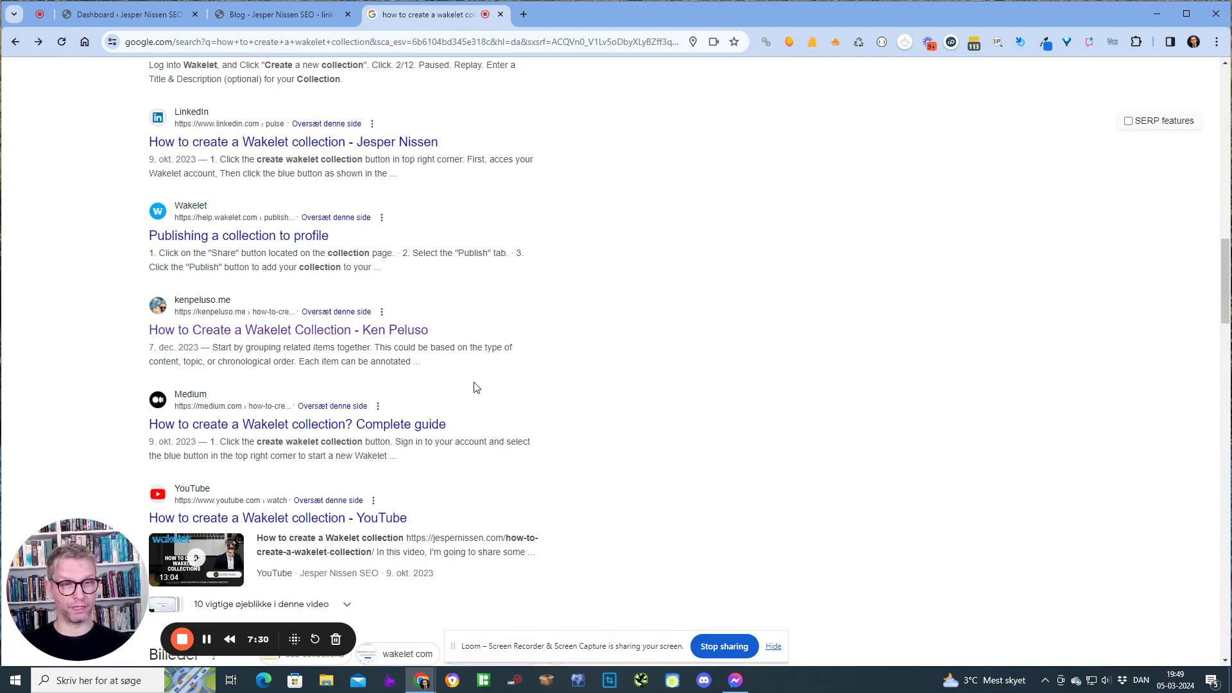
scroll(467, 382, "up", 6)
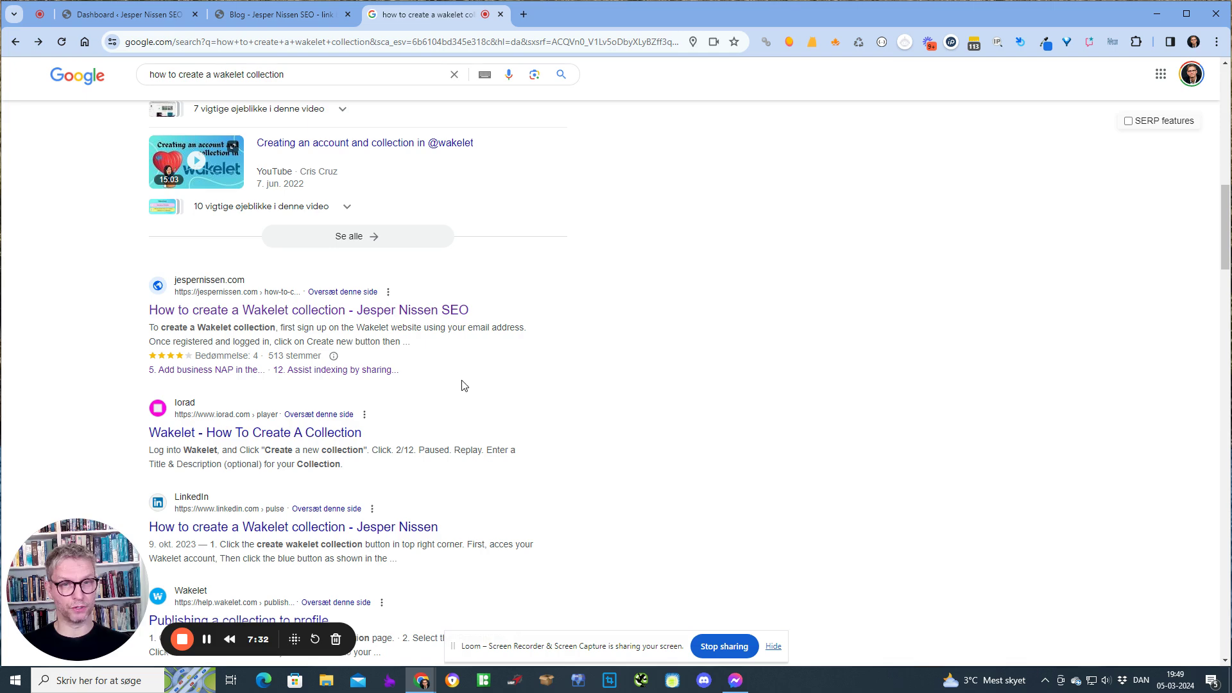
Switch to the WordPress dashboard and open the list of installed plugins.
left_click(281, 22)
left_click(129, 14)
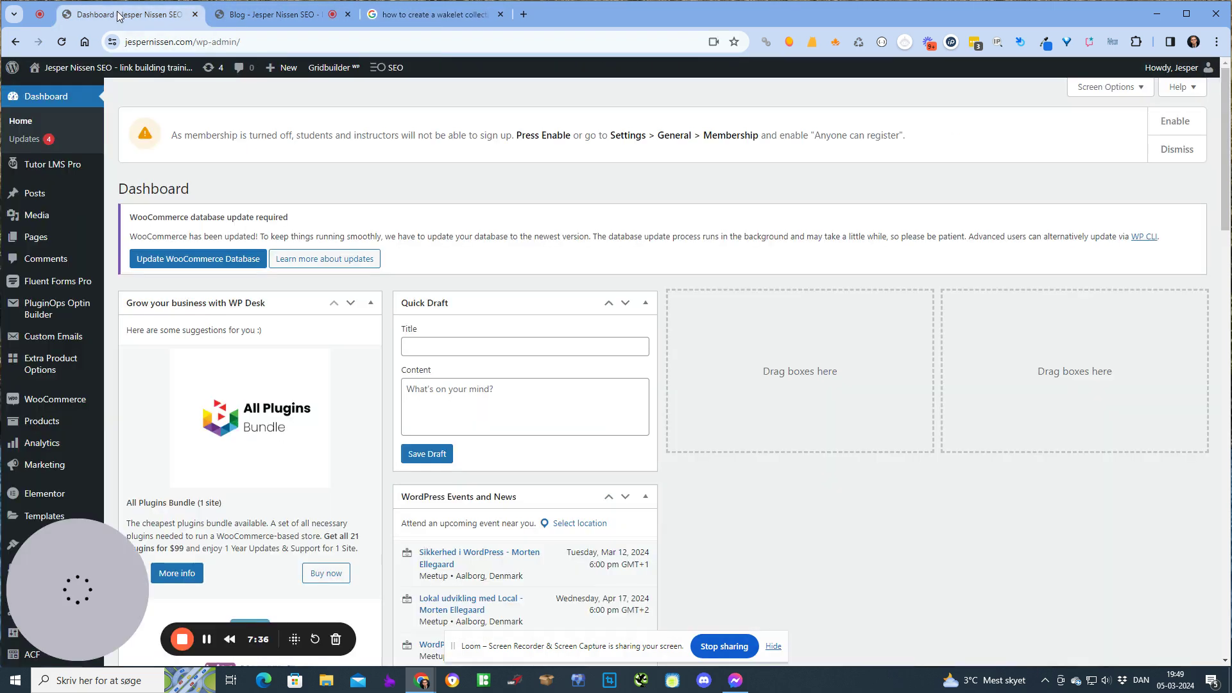
left_click_drag(61, 537, 1073, 536)
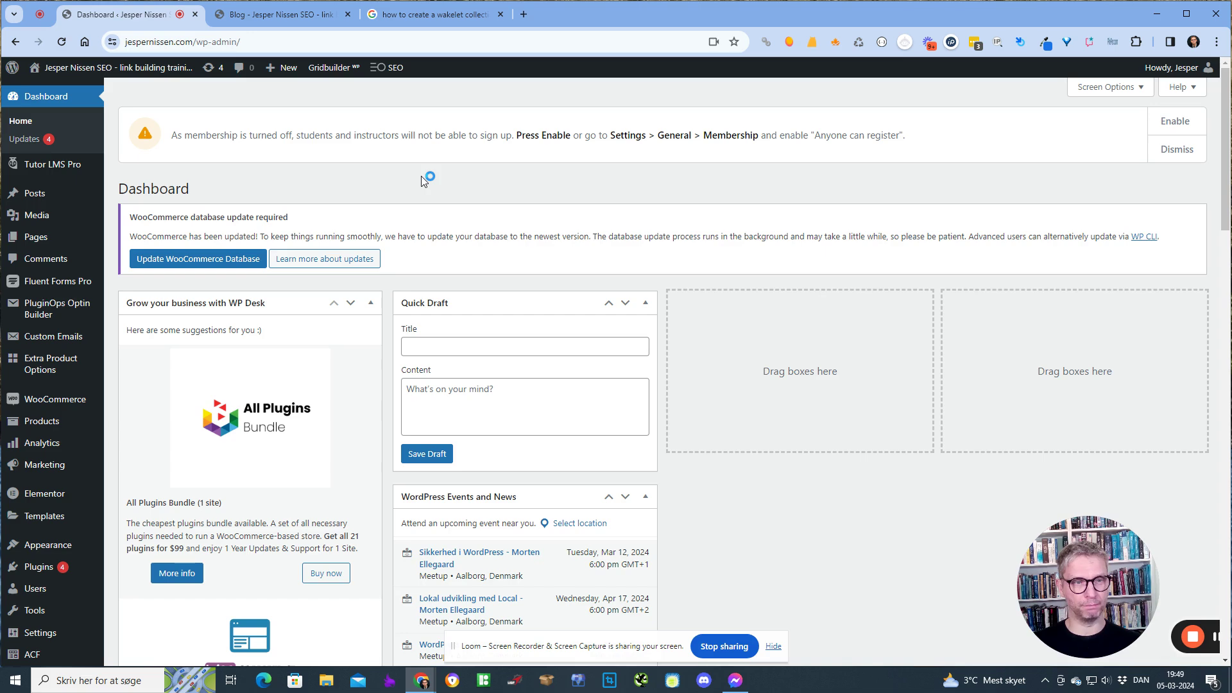
left_click(43, 570)
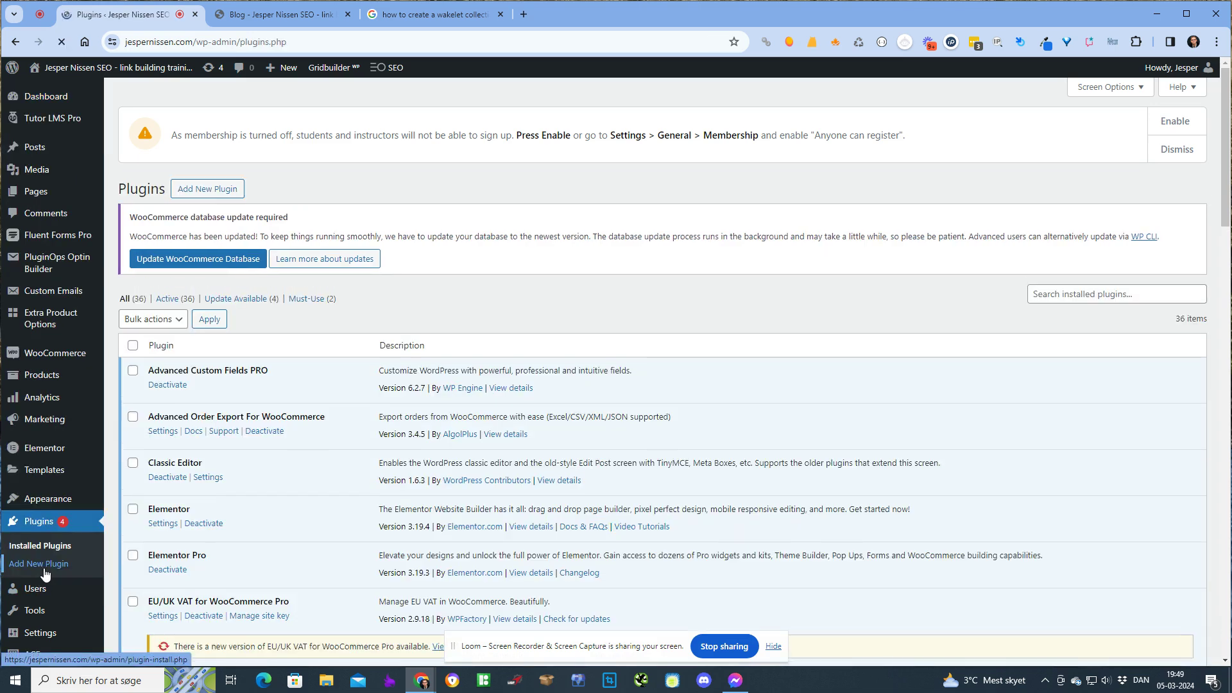
Find LuckyWP Table of Contents among the installed plugins and open its settings.
scroll(260, 452, "down", 4)
scroll(261, 453, "down", 8)
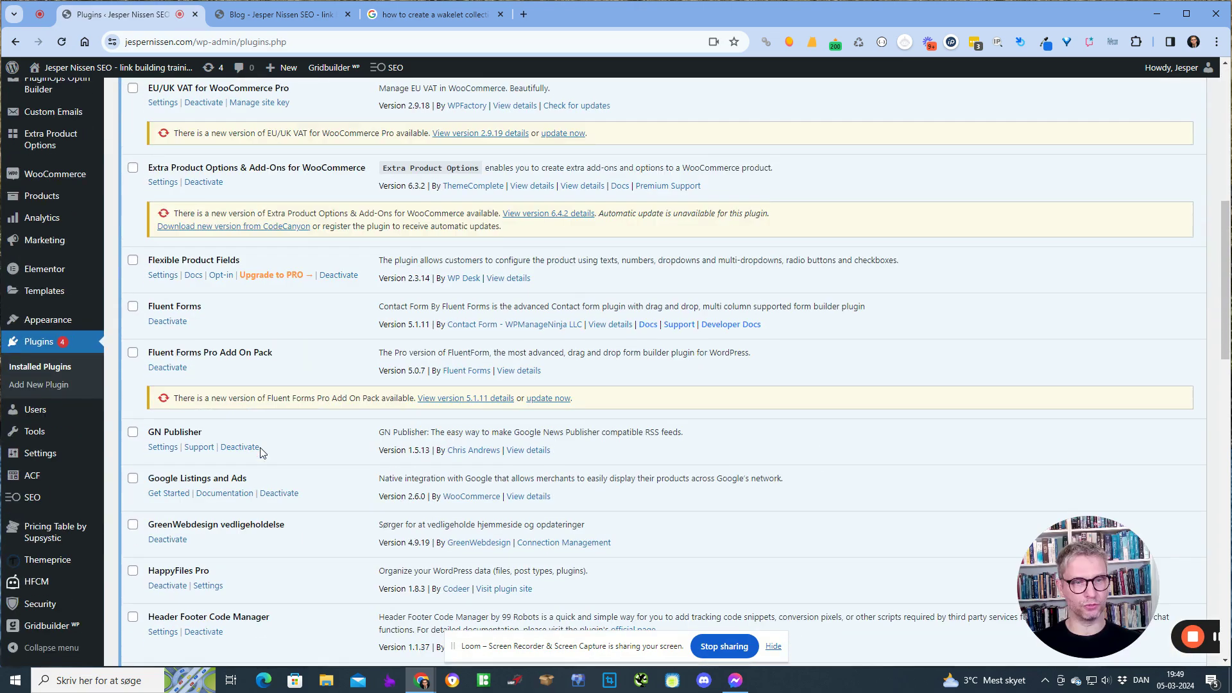
scroll(262, 455, "up", 2)
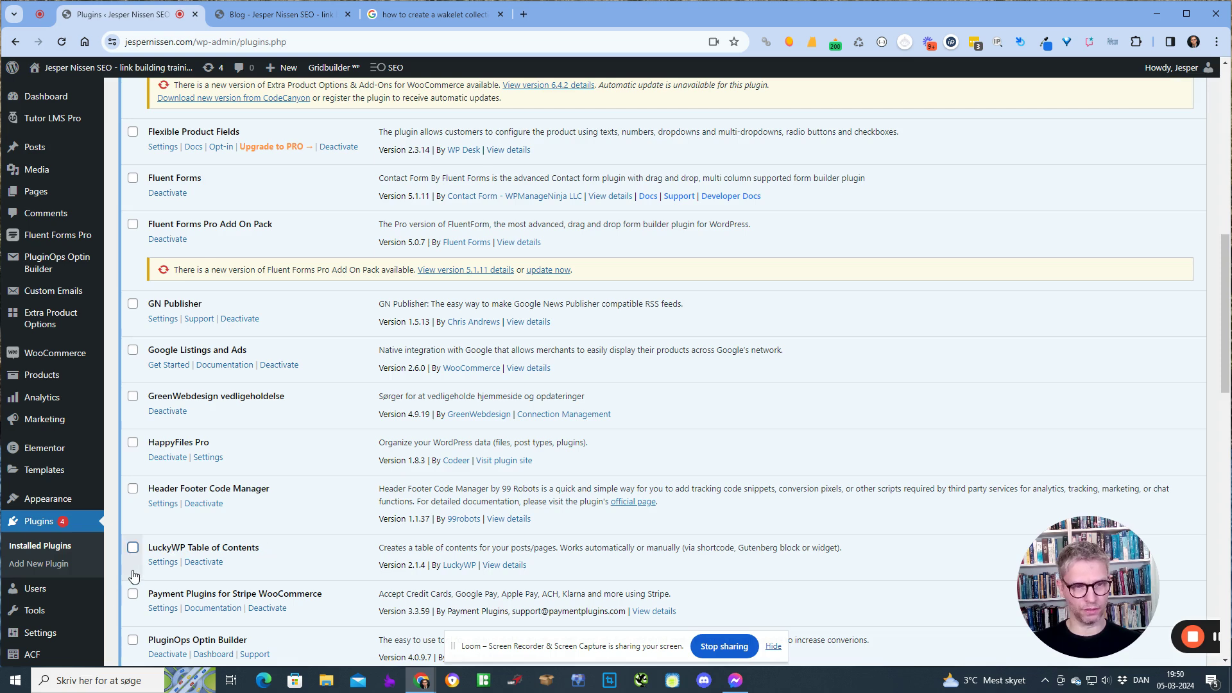
left_click(161, 564)
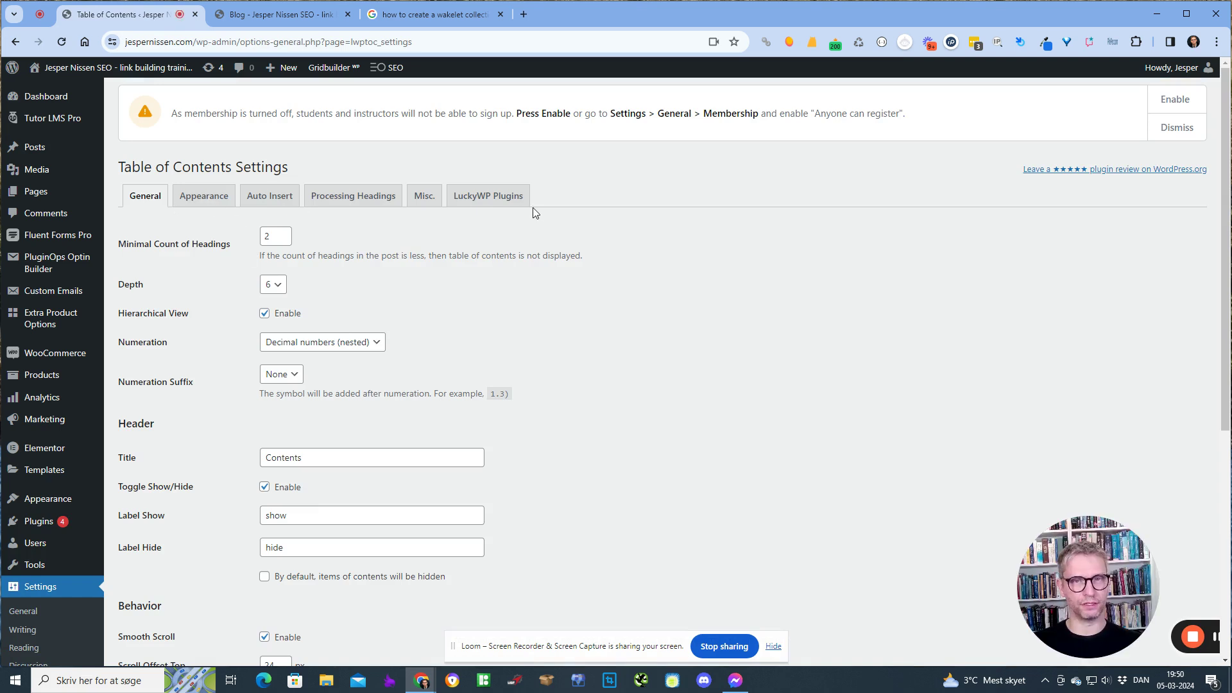
Review the plugin's Auto Insert and Appearance settings, and return to its General settings.
left_click(274, 199)
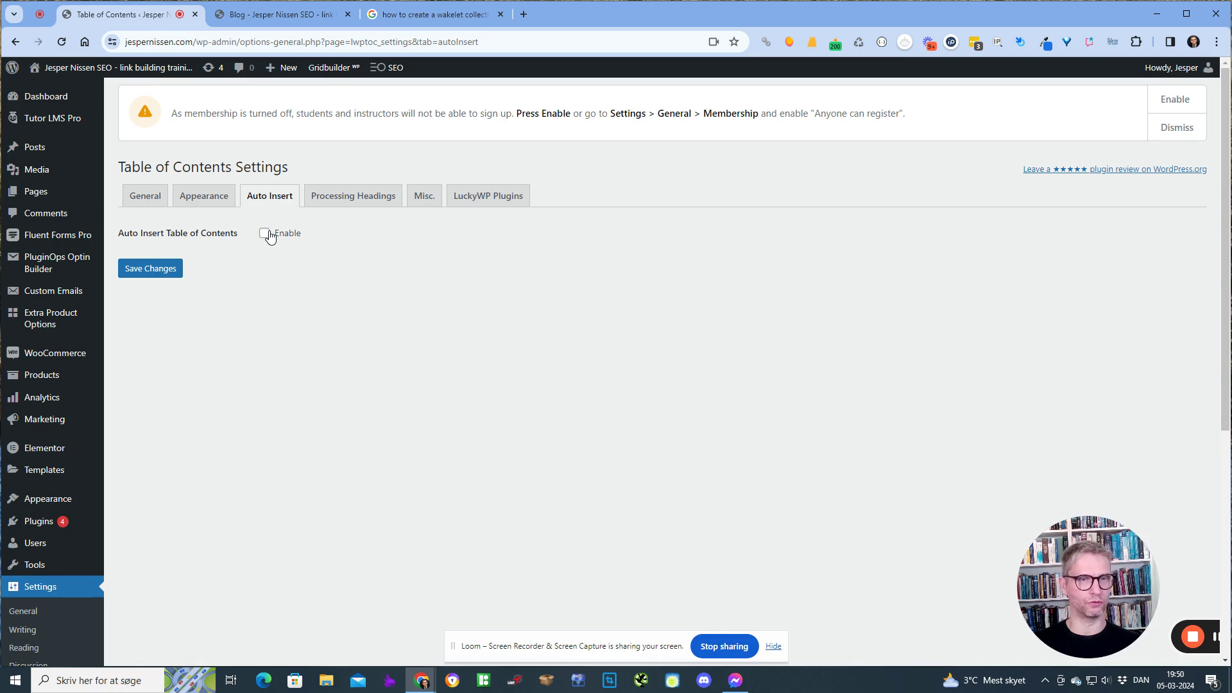
left_click(187, 203)
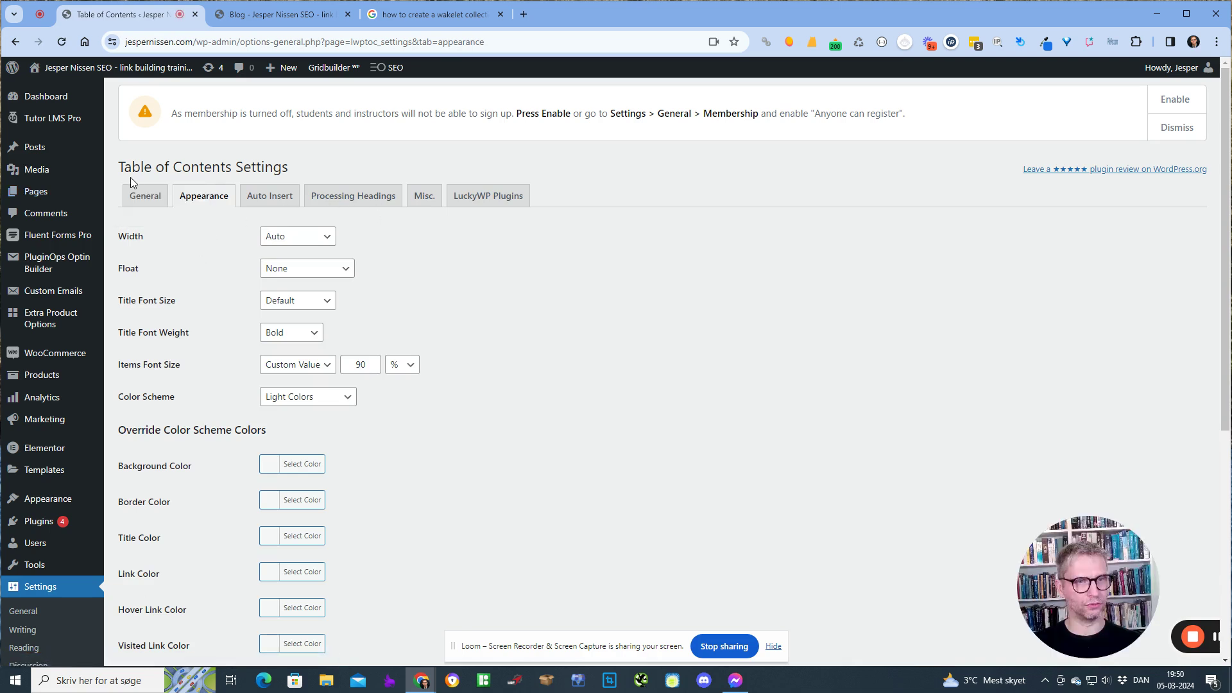
left_click(152, 200)
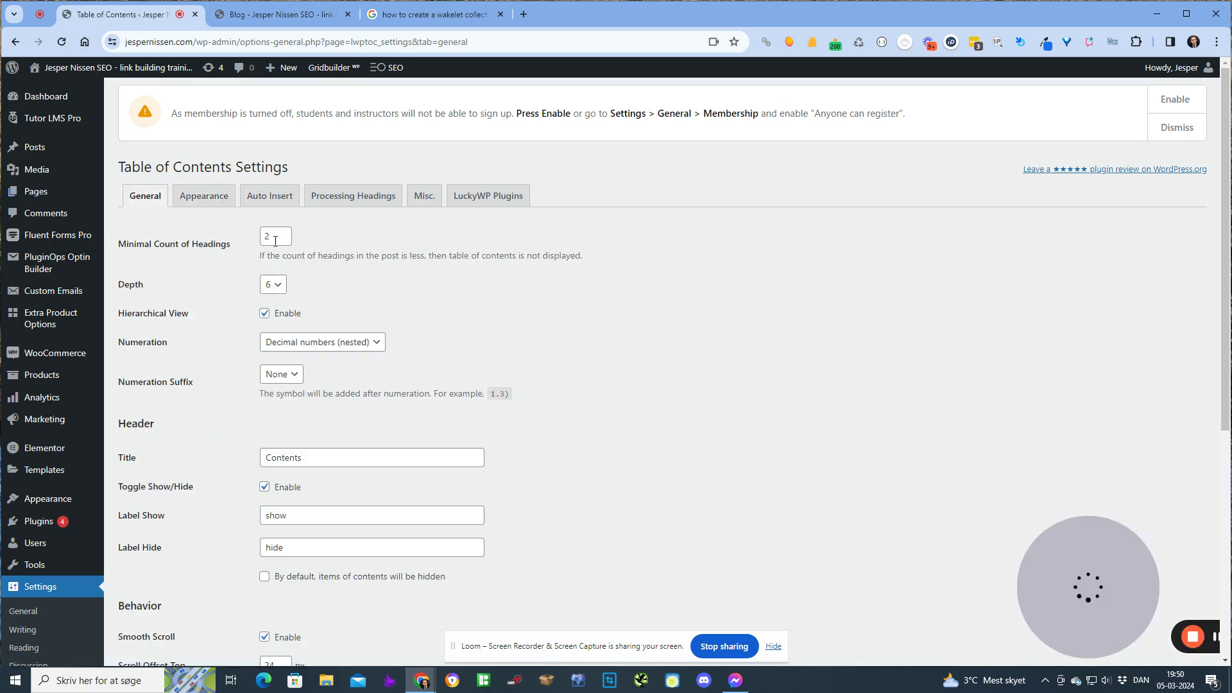
Examine the heading levels offered for the table of contents' Depth without choosing a different one.
left_click(274, 285)
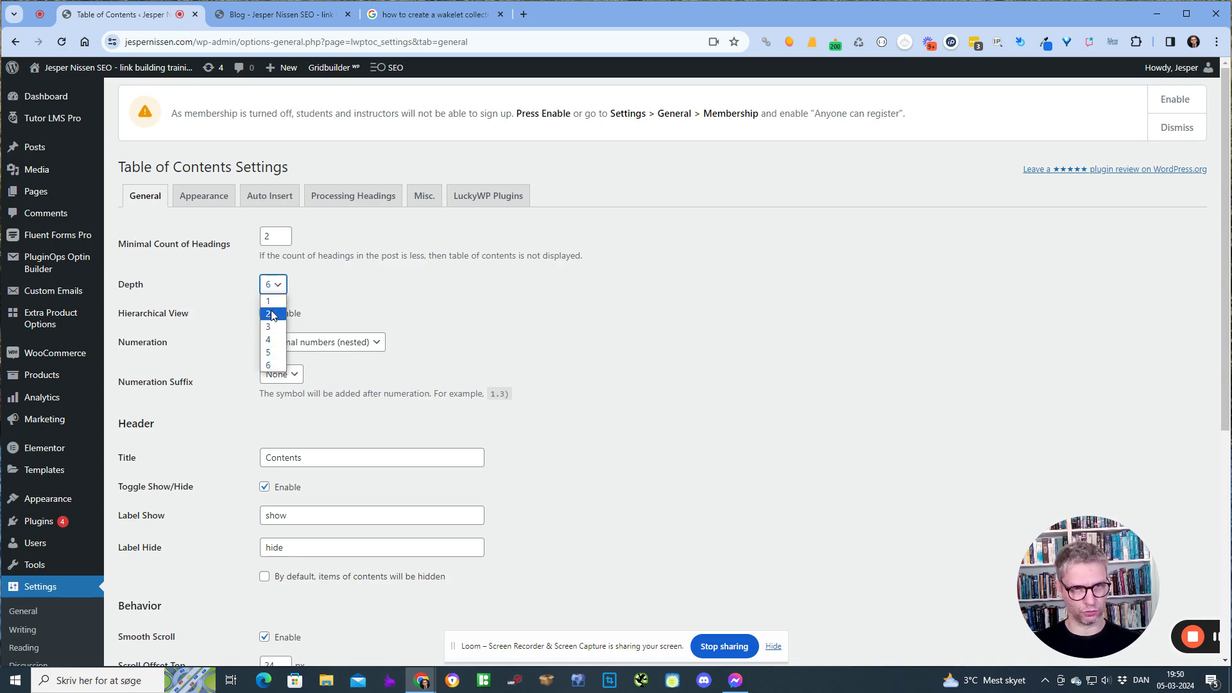
left_click(506, 332)
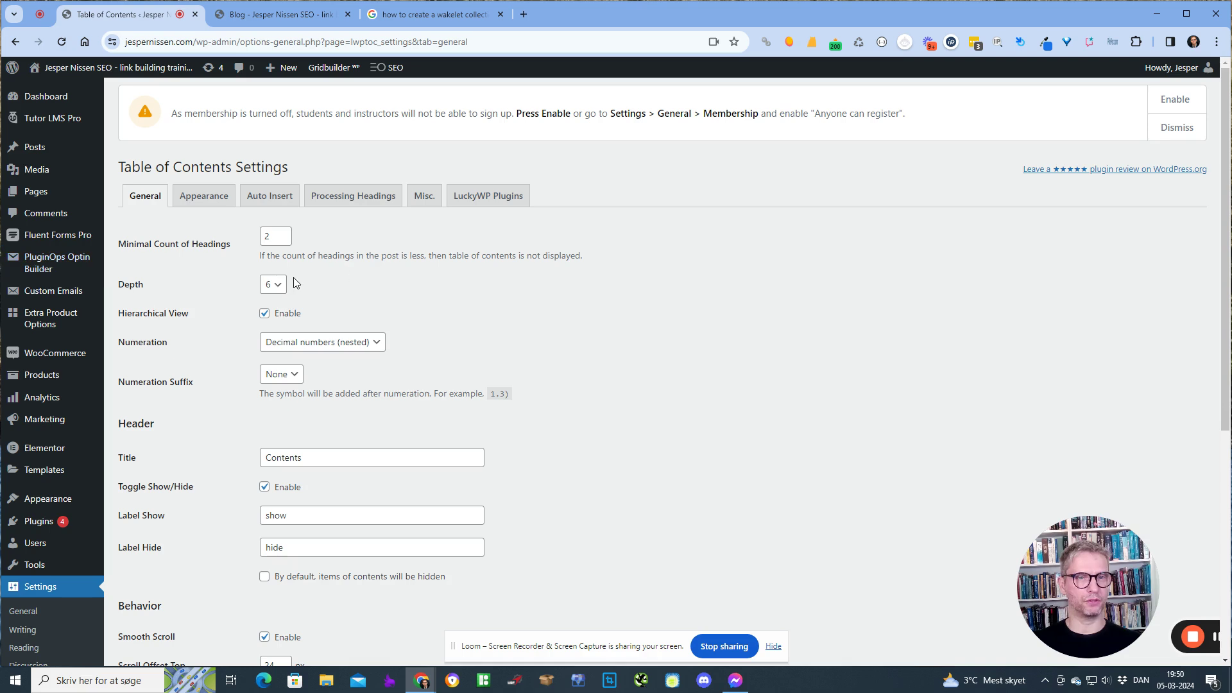
left_click(273, 284)
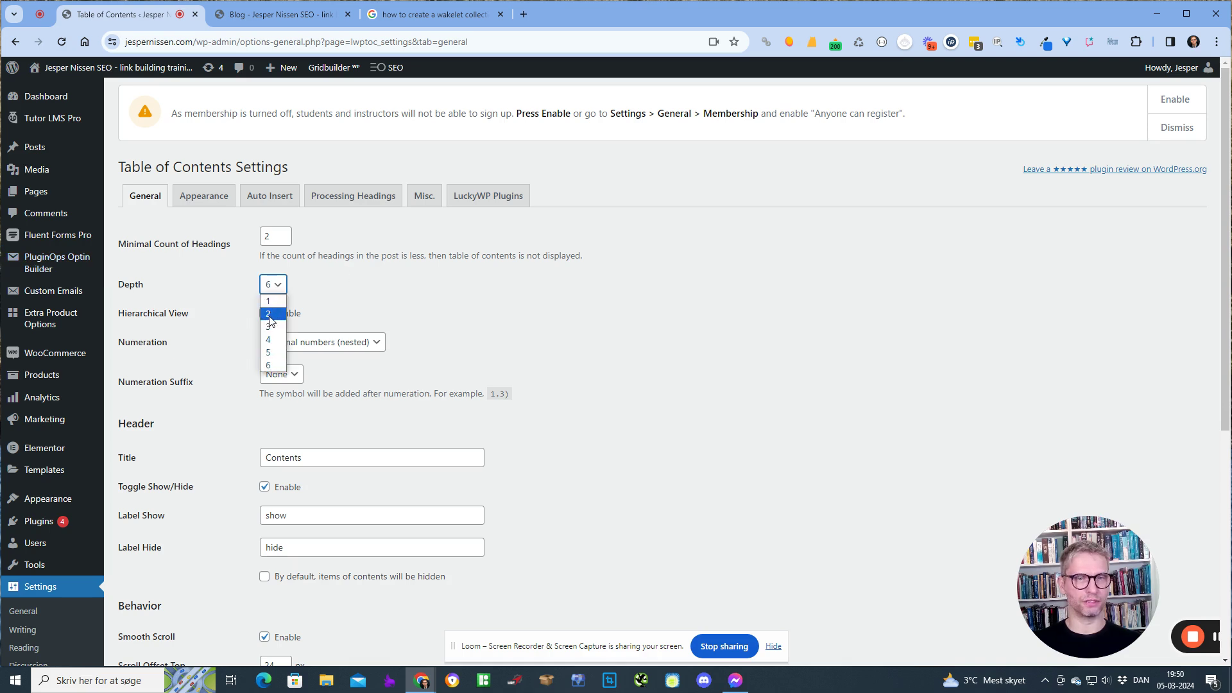
left_click(475, 303)
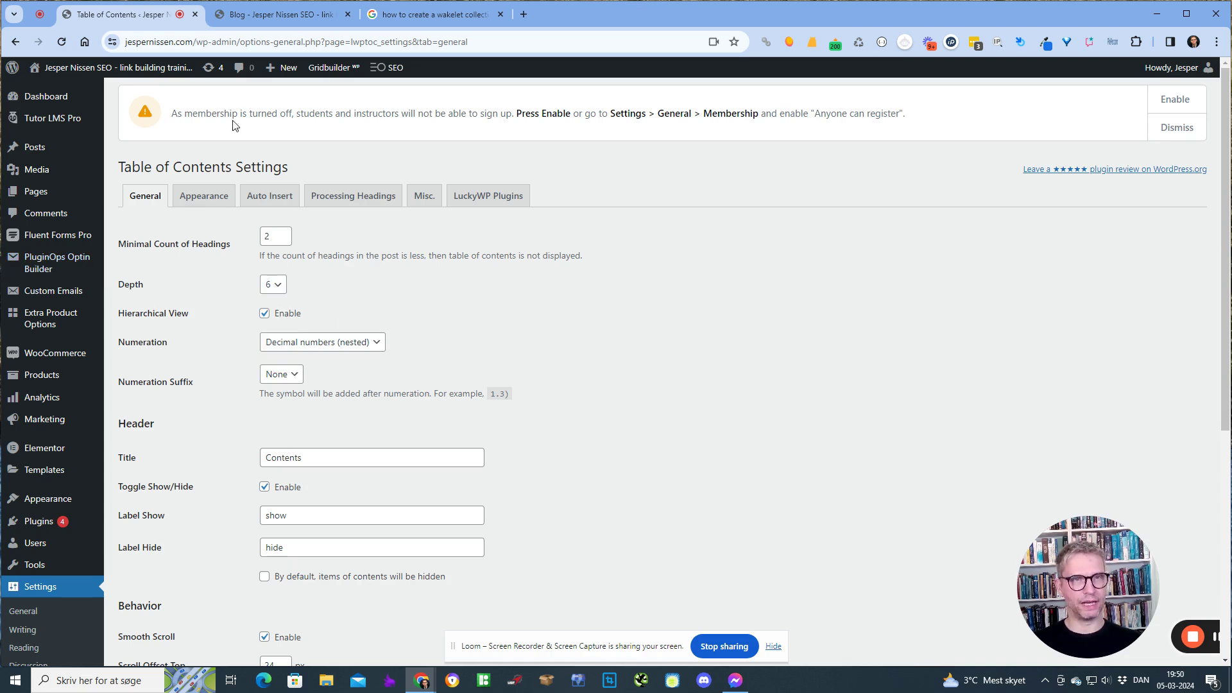
Find the post "How to create a Wakelet collection" among all posts and open it for editing with Elementor.
mouse_move(50, 151)
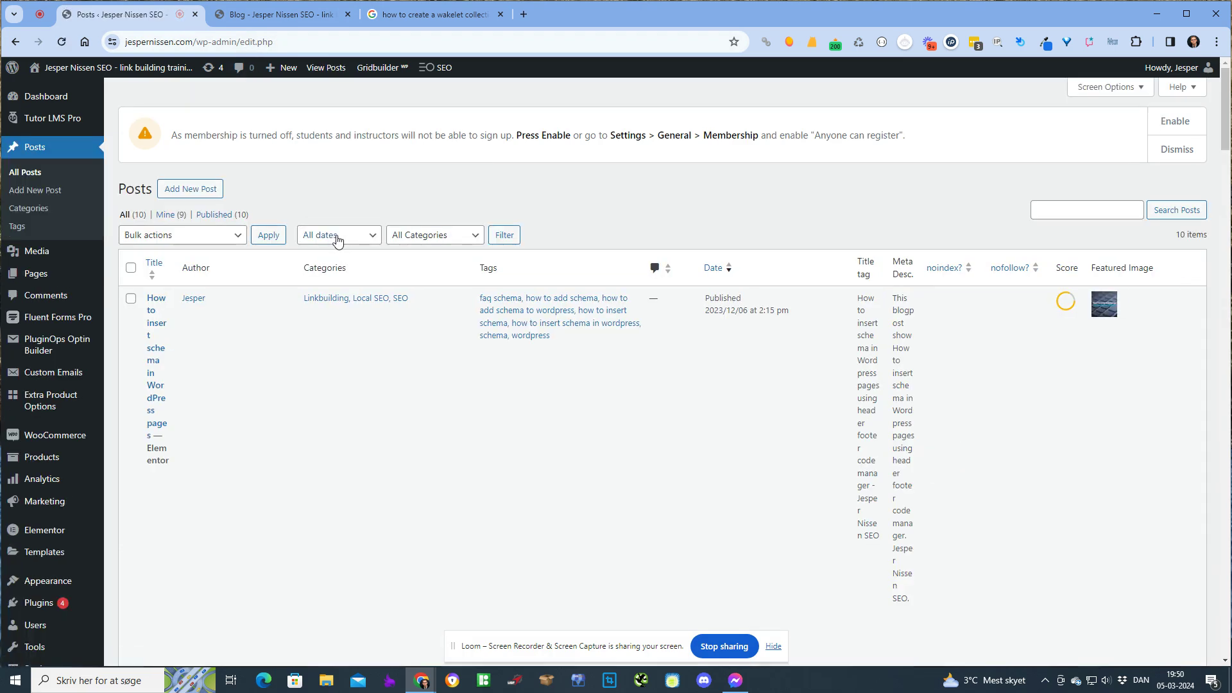
scroll(336, 241, "down", 5)
scroll(336, 241, "down", 6)
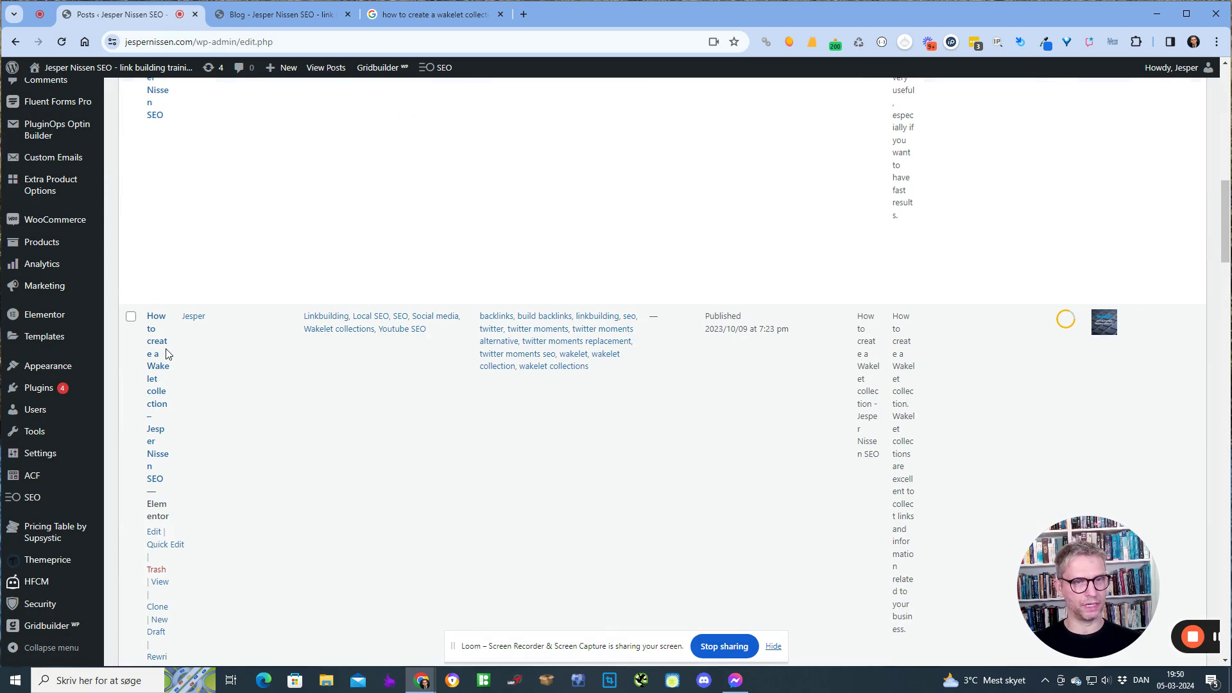
left_click(155, 532)
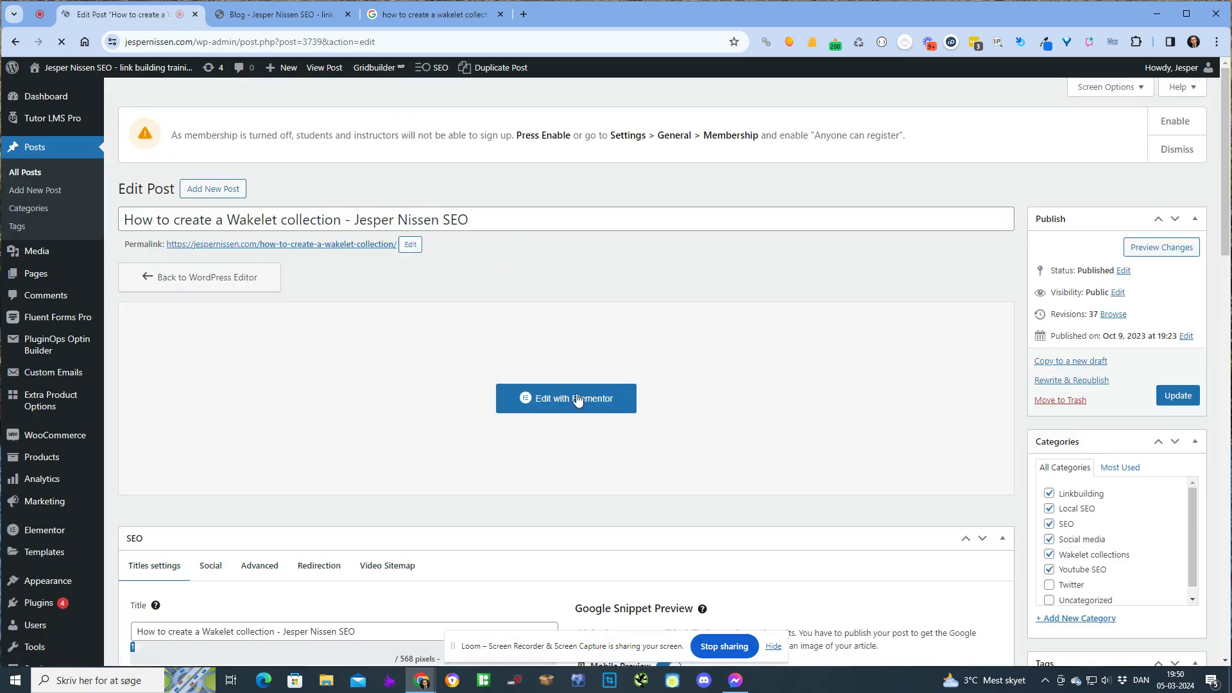
left_click(578, 402)
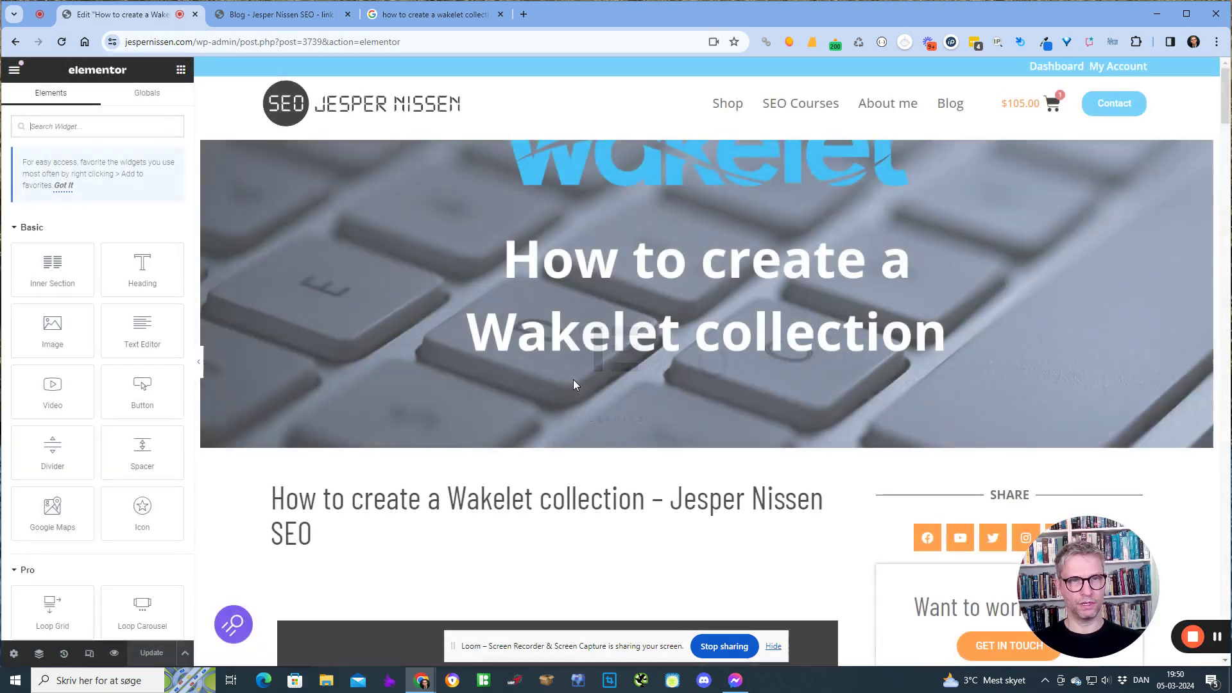
Dismiss the newsletter popup and show the HTML source of the text widget containing the article's video.
scroll(576, 378, "down", 4)
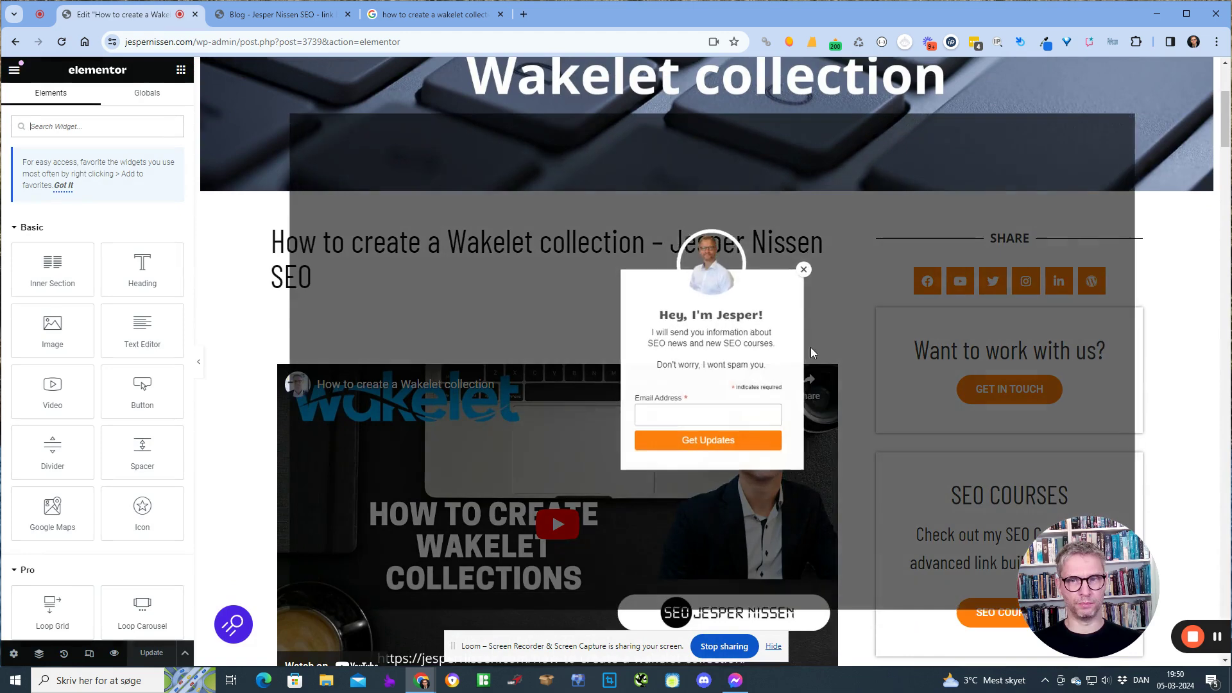
left_click(824, 249)
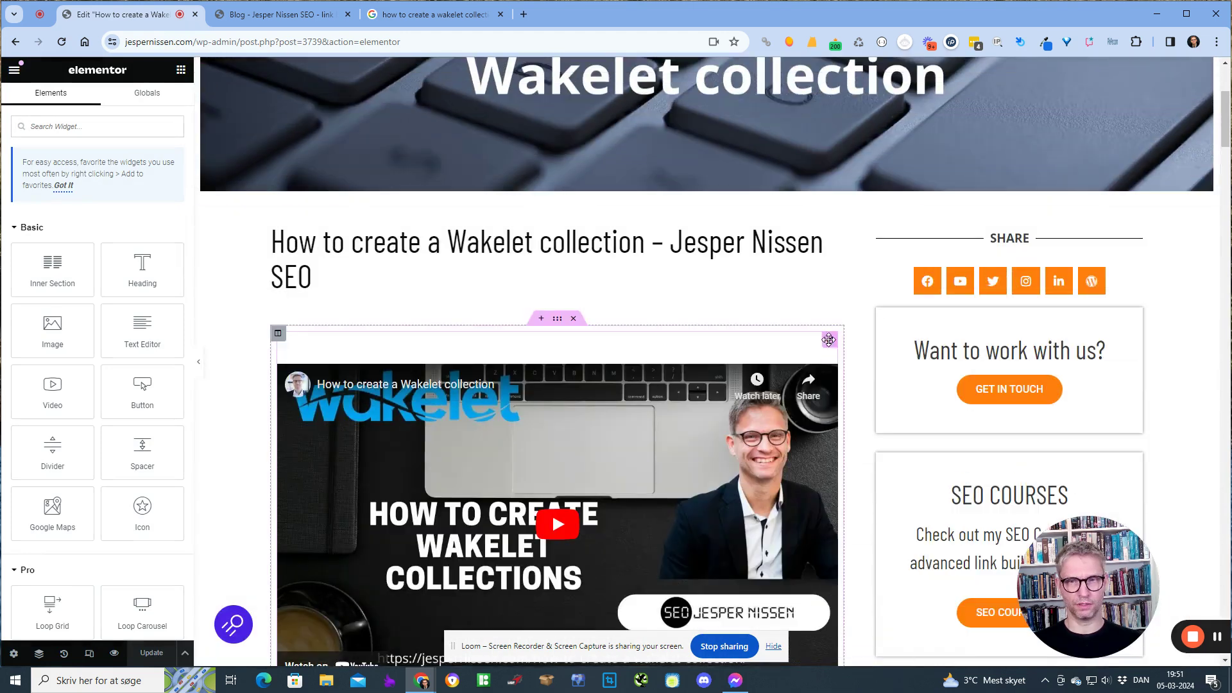
left_click(829, 339)
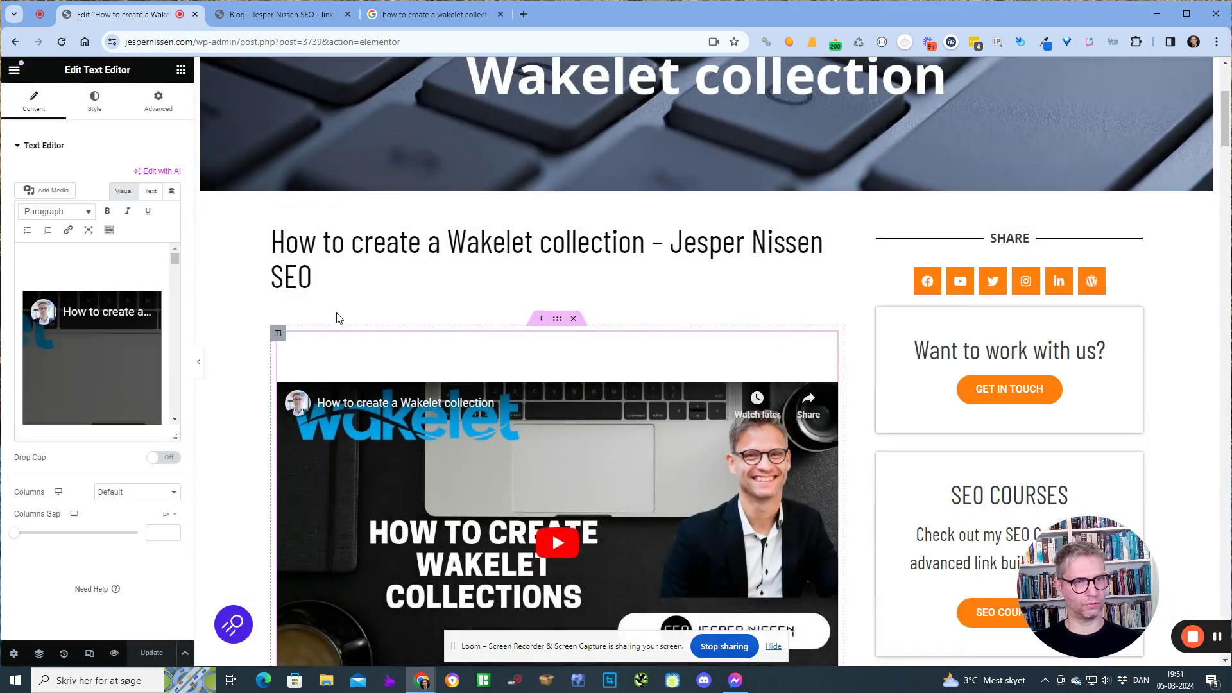
left_click(150, 191)
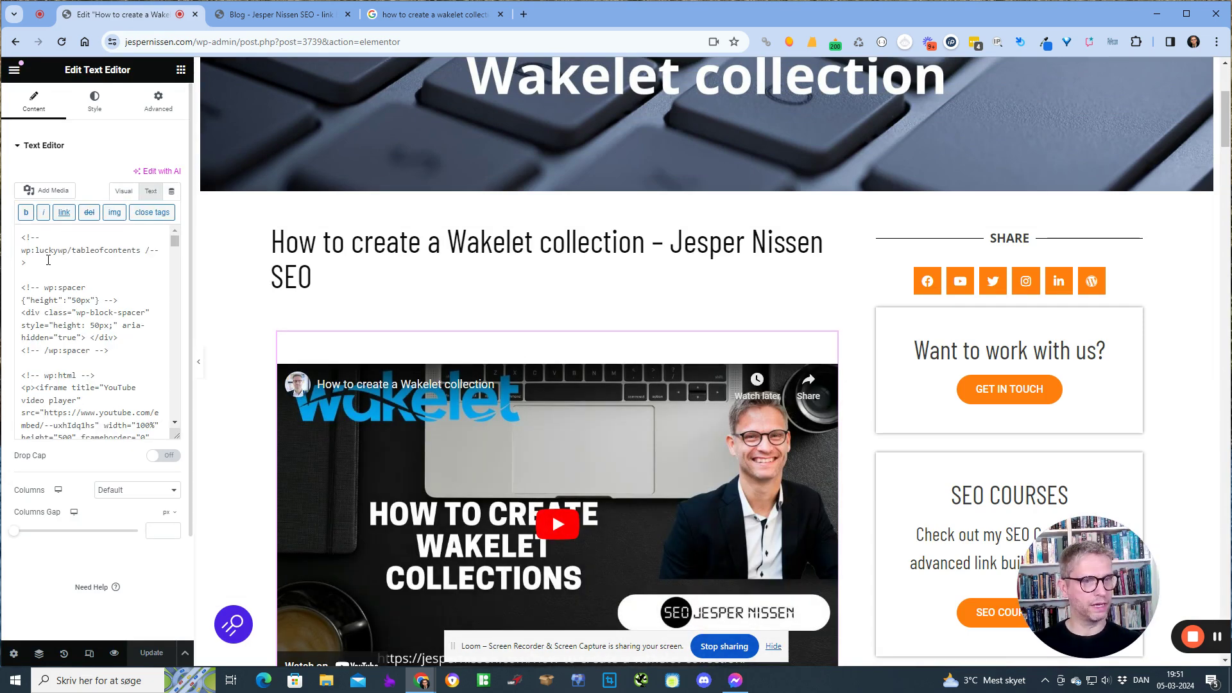
Highlight the "wp:luckywp/tableofcontents" comment at the start of the widget's source, and exit Elementor to the post's edit page.
left_click(31, 261)
left_click_drag(30, 262, 21, 242)
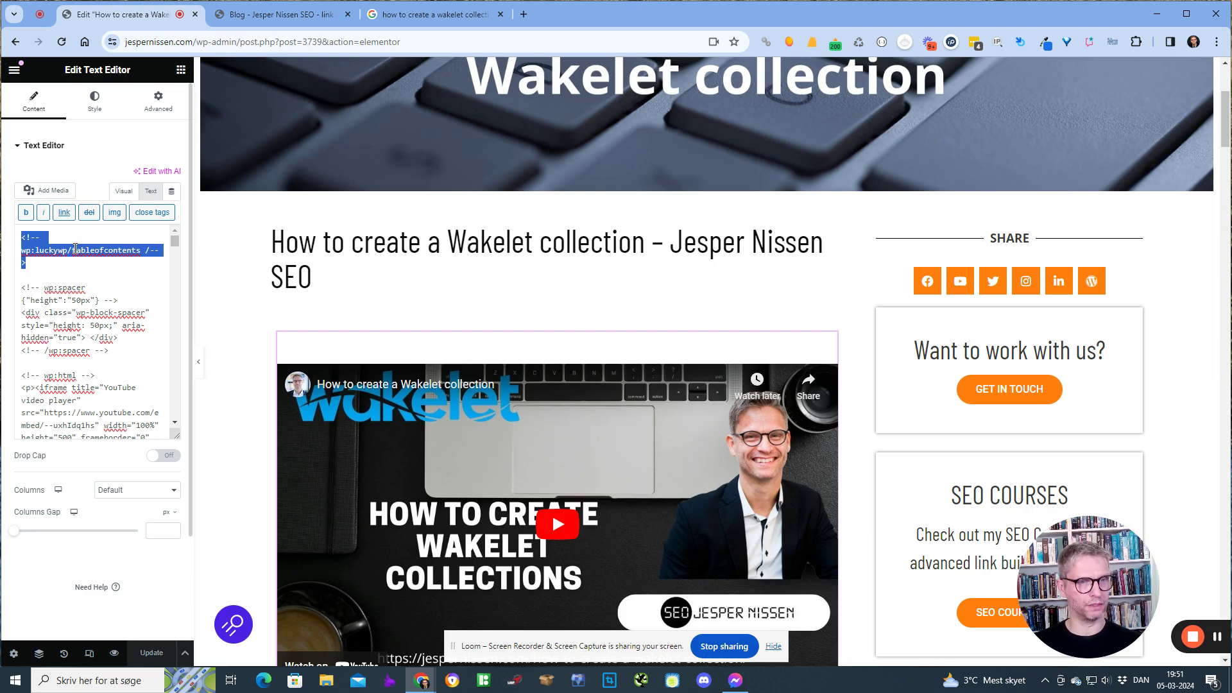
left_click(149, 250)
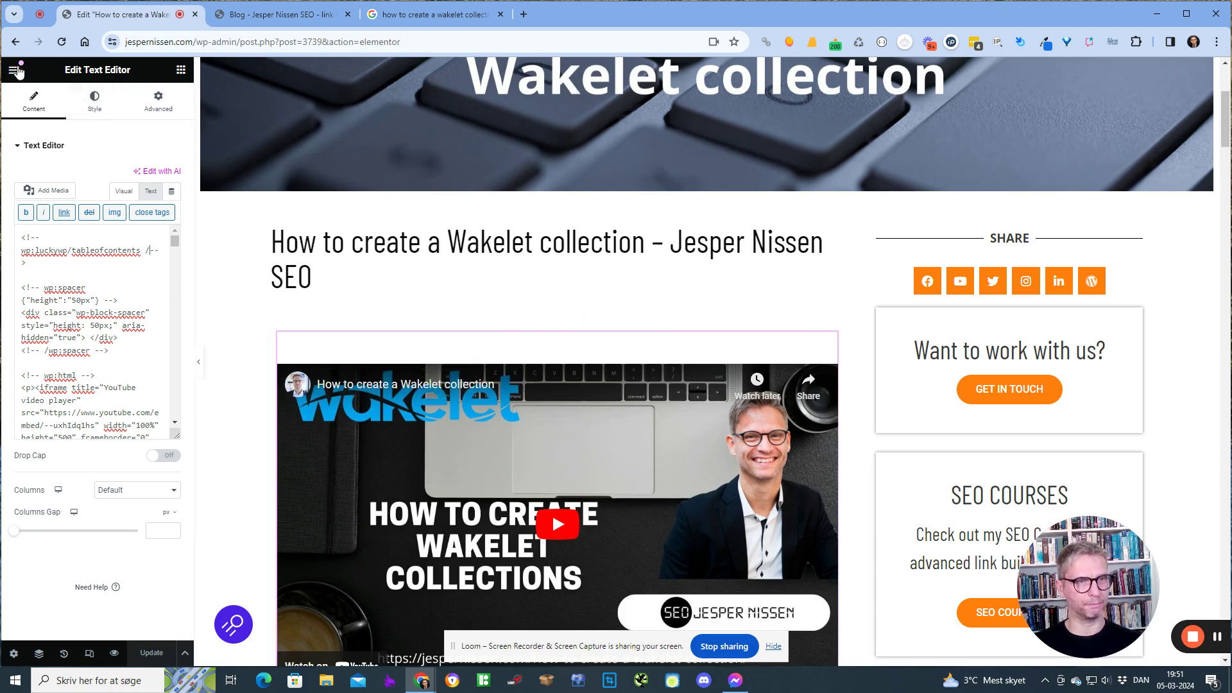
left_click(16, 71)
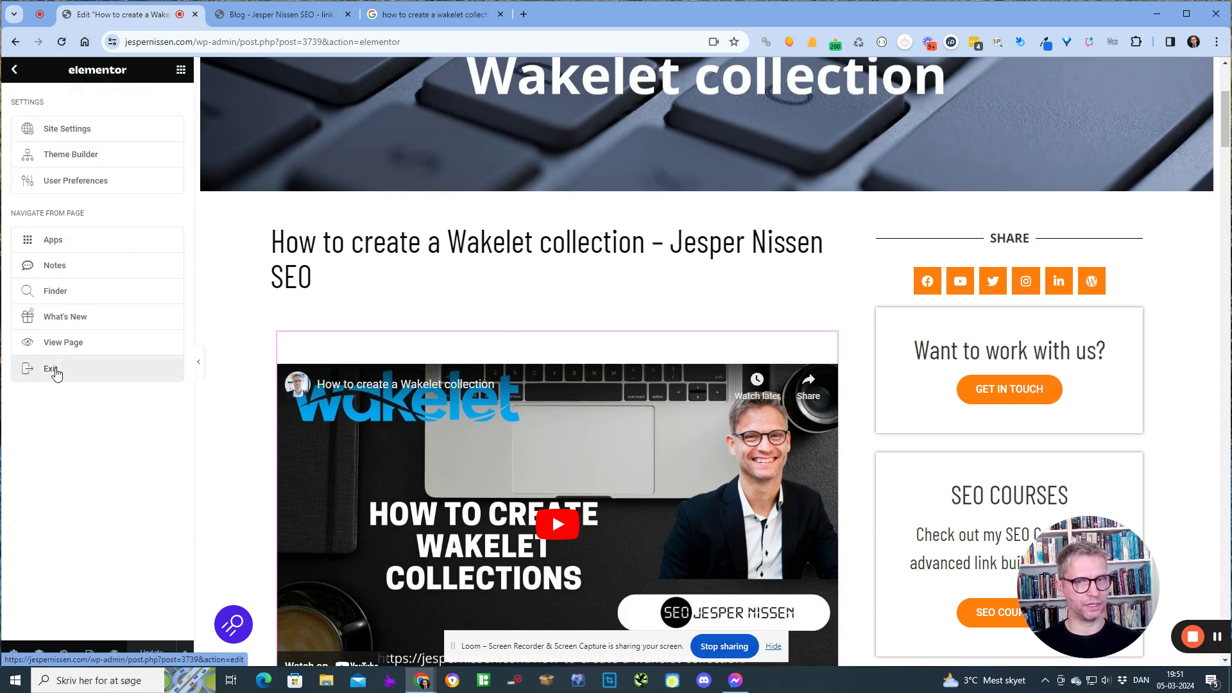
left_click(50, 369)
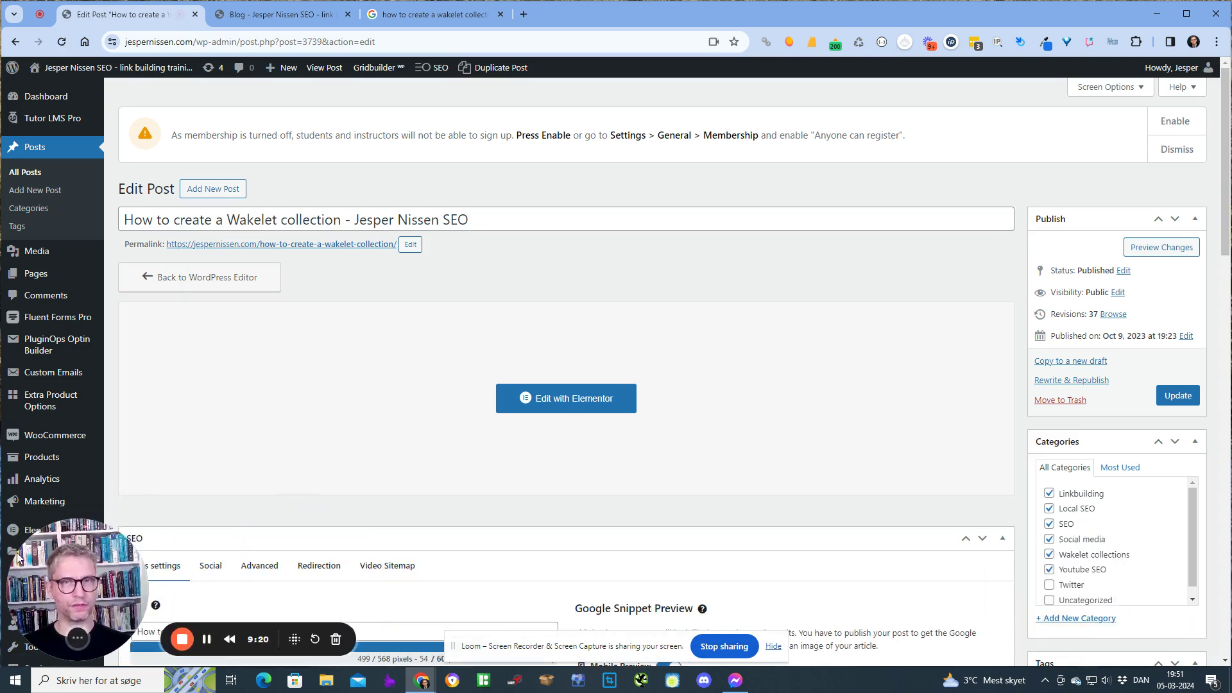
Search Google for the blog post title phrase "Twitter moments alternative" taken from the site's blog page.
mouse_move(376, 71)
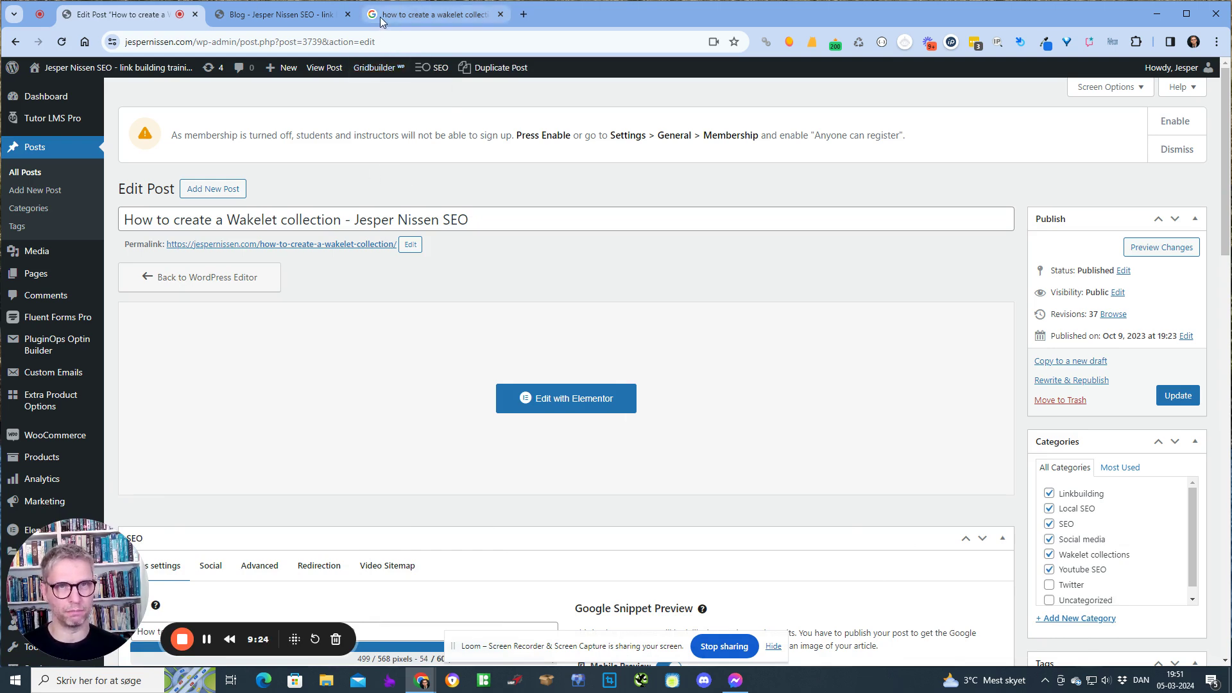
left_click(296, 18)
scroll(581, 275, "down", 3)
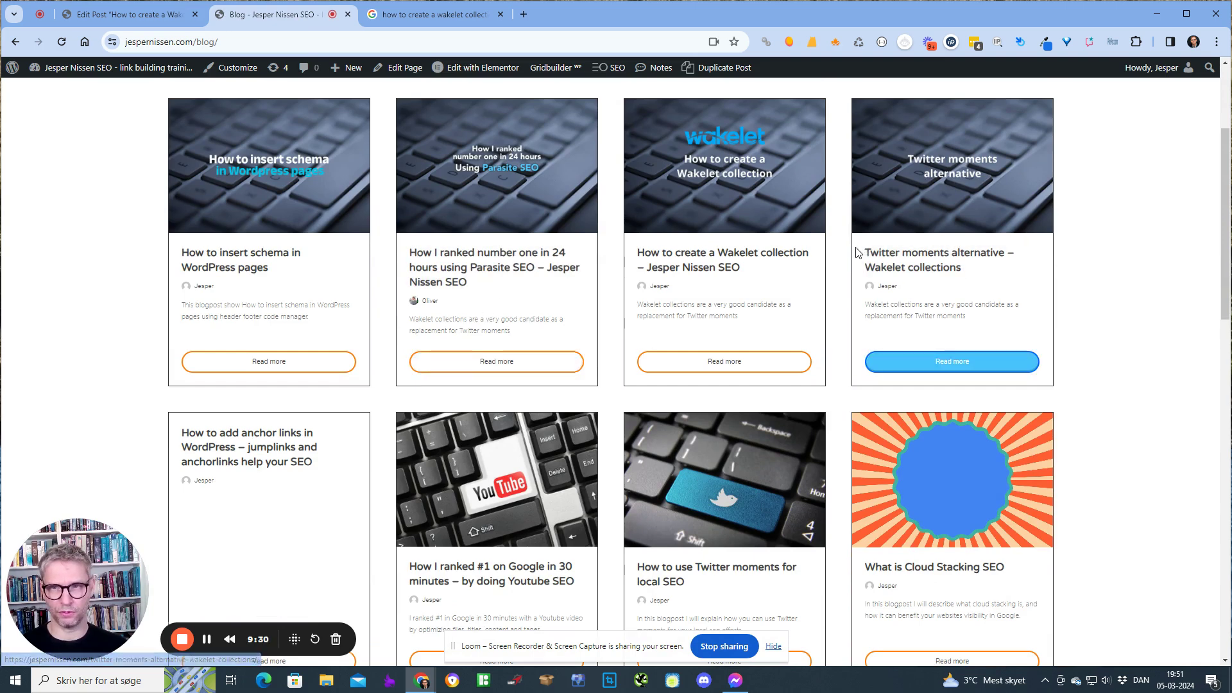
left_click_drag(862, 253, 1007, 248)
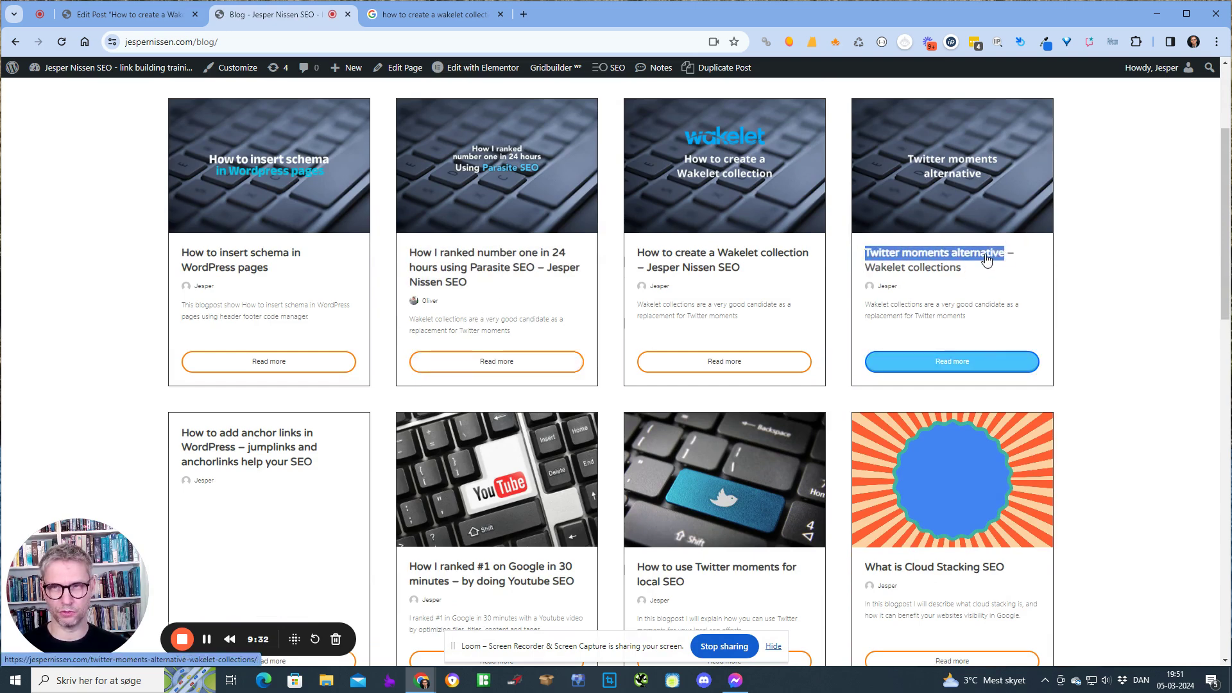
right_click(987, 257)
left_click(848, 416)
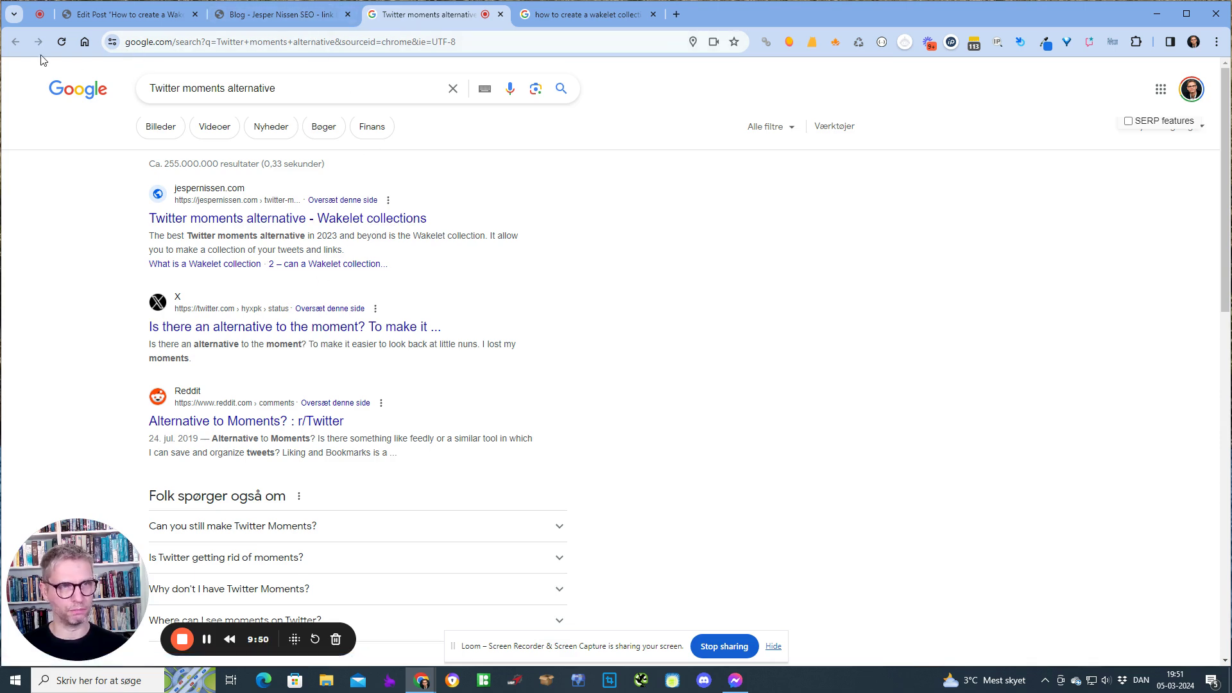
Search Google for the blog post title "What is Cloud Stacking SEO" and examine the jump links under the site's own result.
left_click(574, 16)
left_click(314, 6)
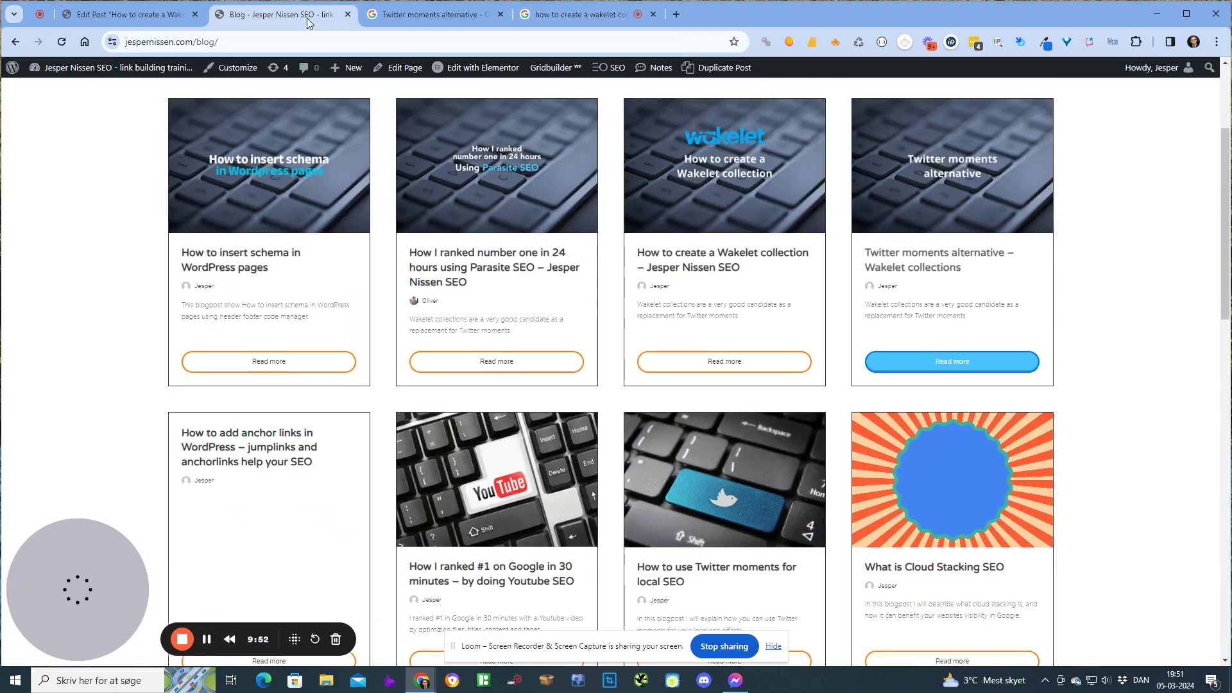
scroll(1017, 385, "down", 3)
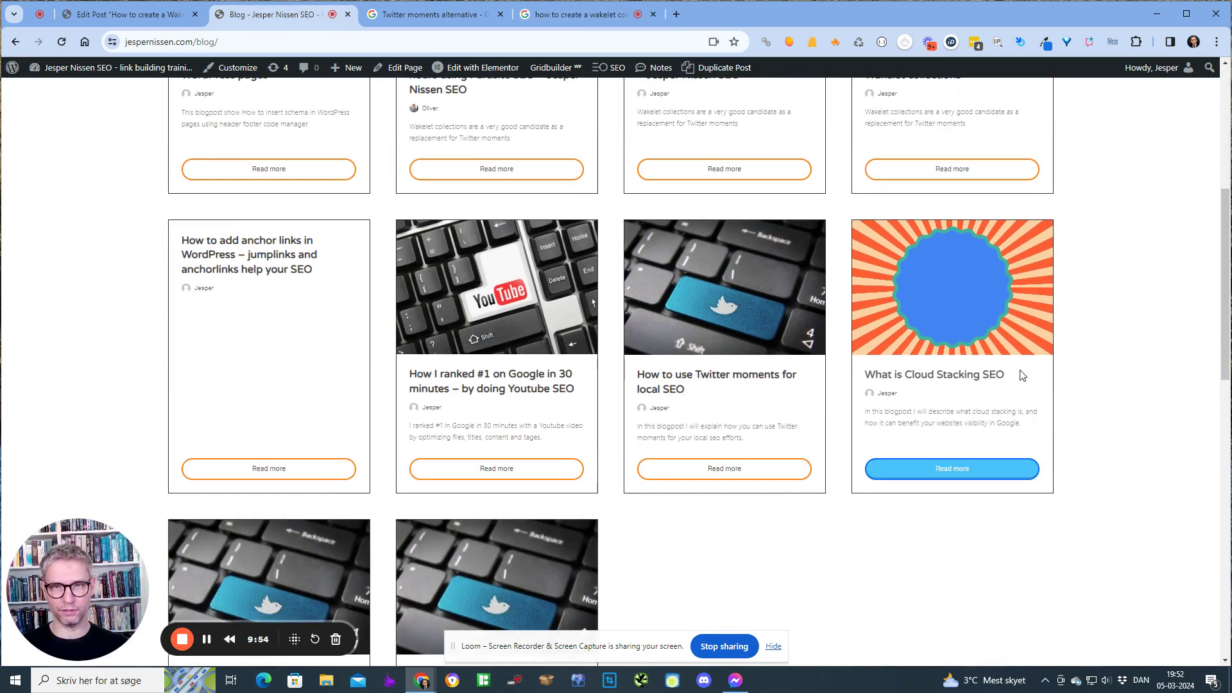
left_click_drag(1022, 375, 861, 380)
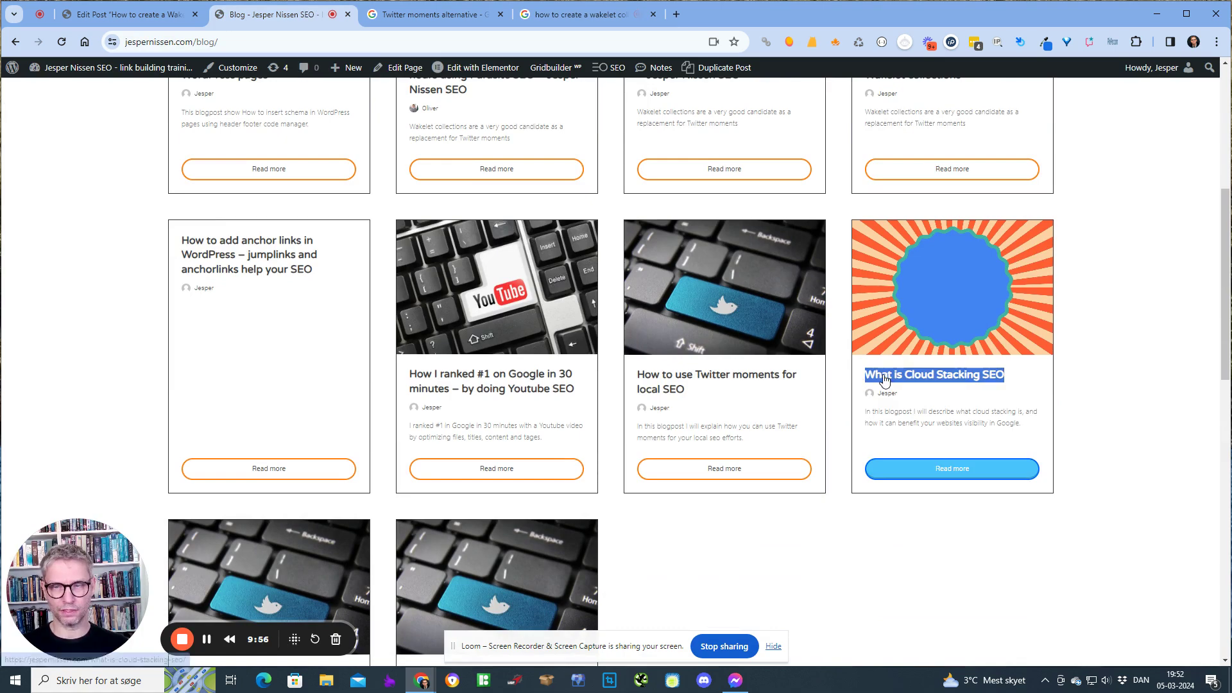
right_click(970, 380)
left_click(998, 194)
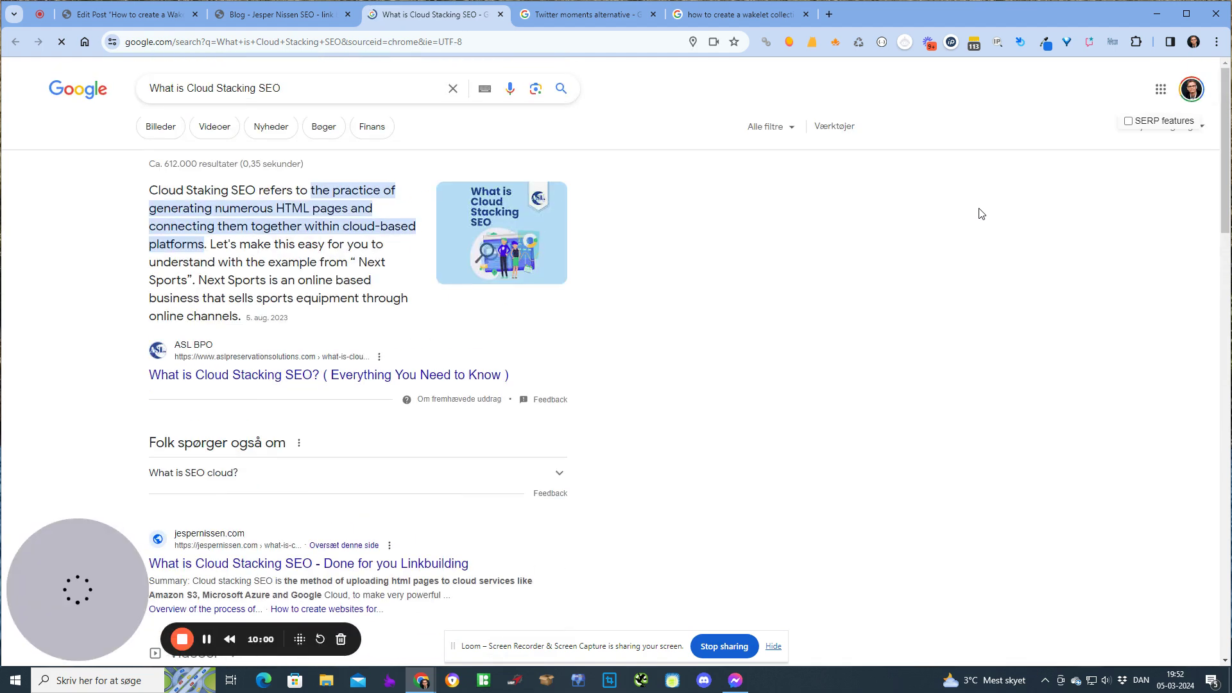
scroll(256, 258, "down", 4)
scroll(256, 258, "up", 4)
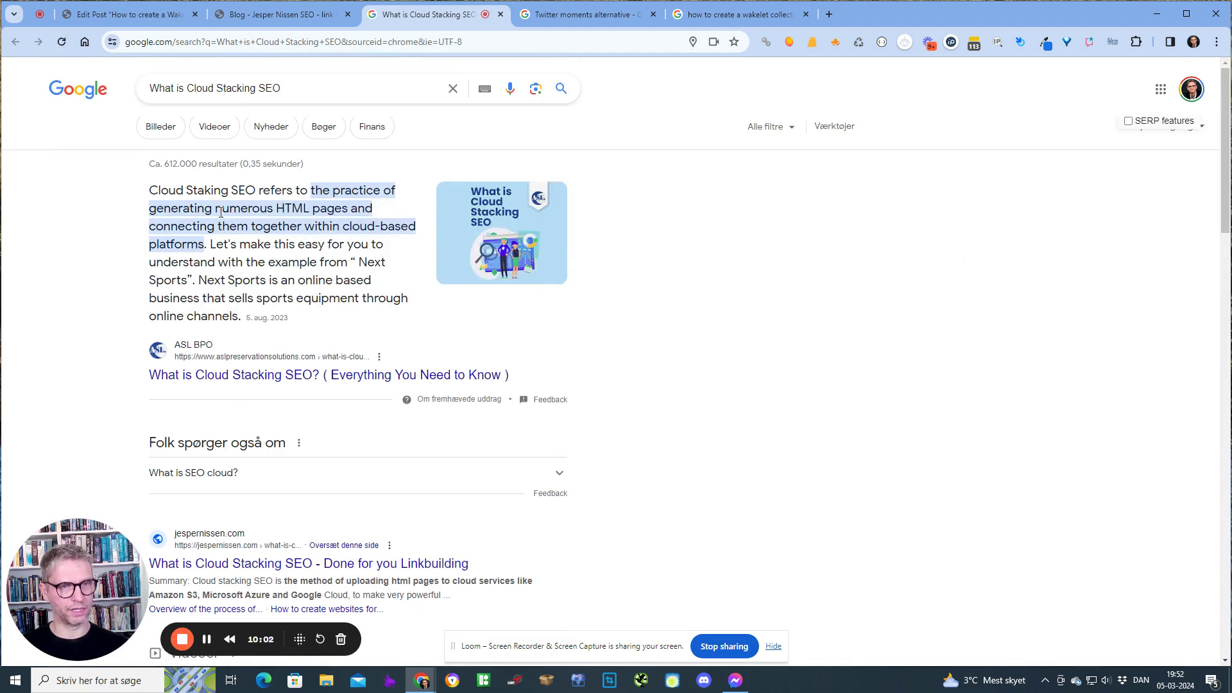
scroll(256, 258, "down", 4)
scroll(256, 258, "up", 1)
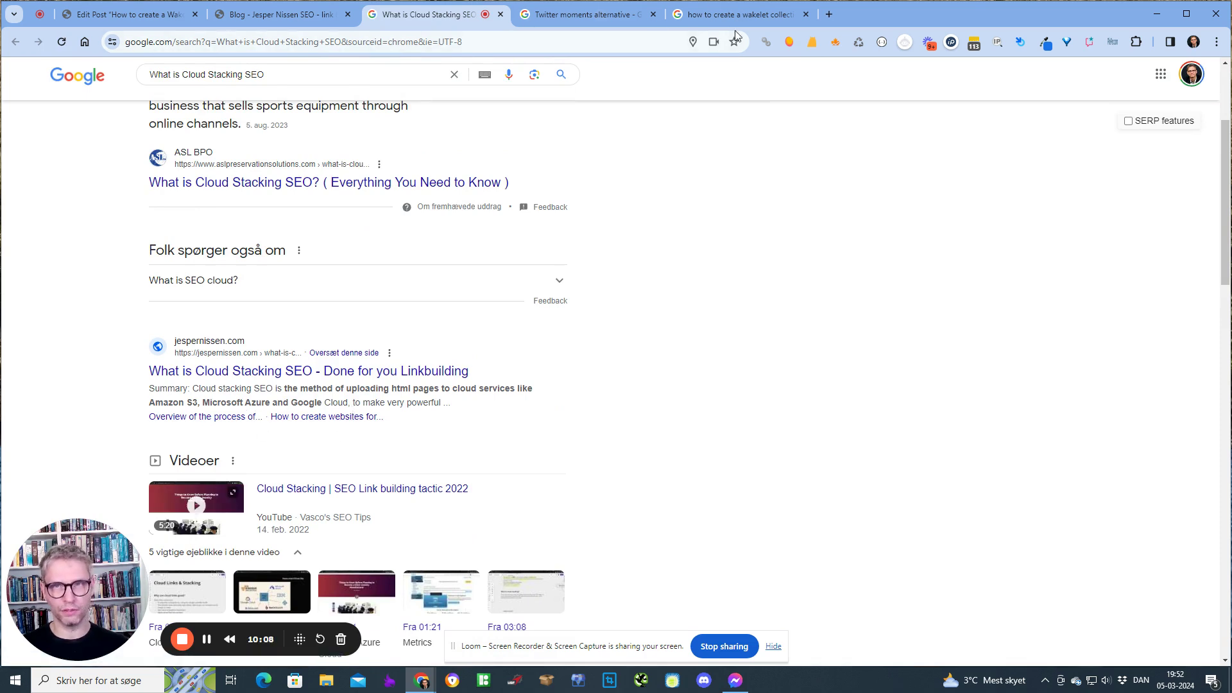
Return to the blog page and search Google for the post title "How to use Twitter moments for local SEO".
left_click(599, 19)
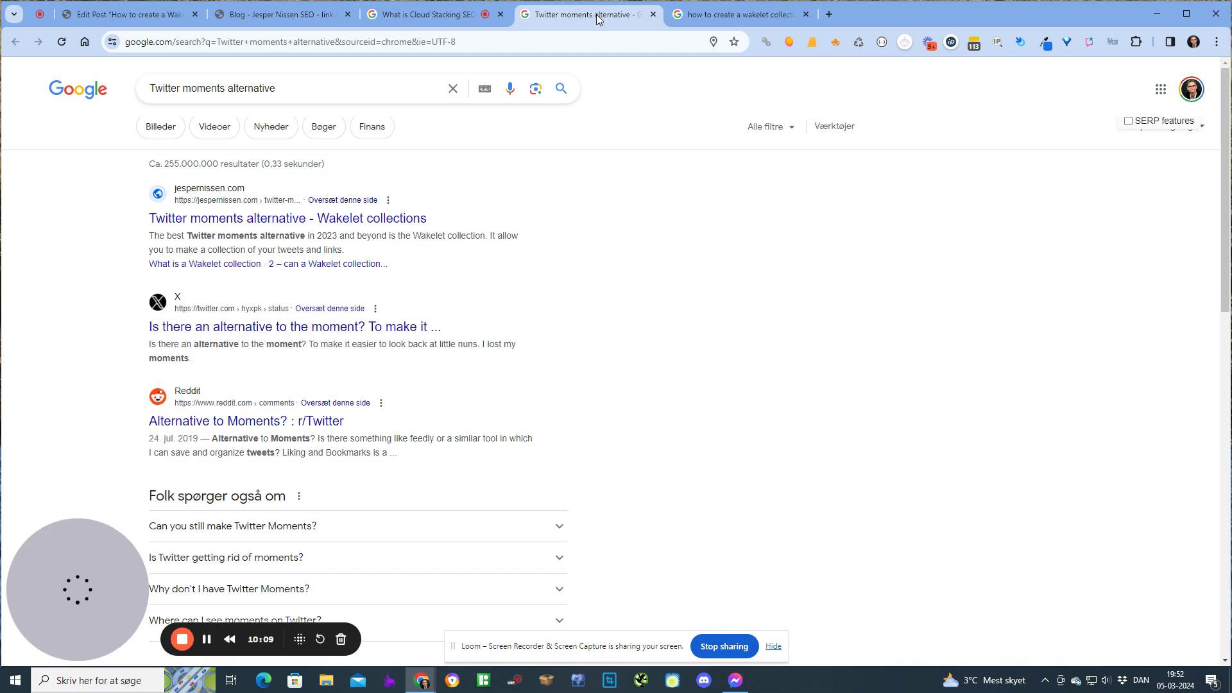
left_click(312, 16)
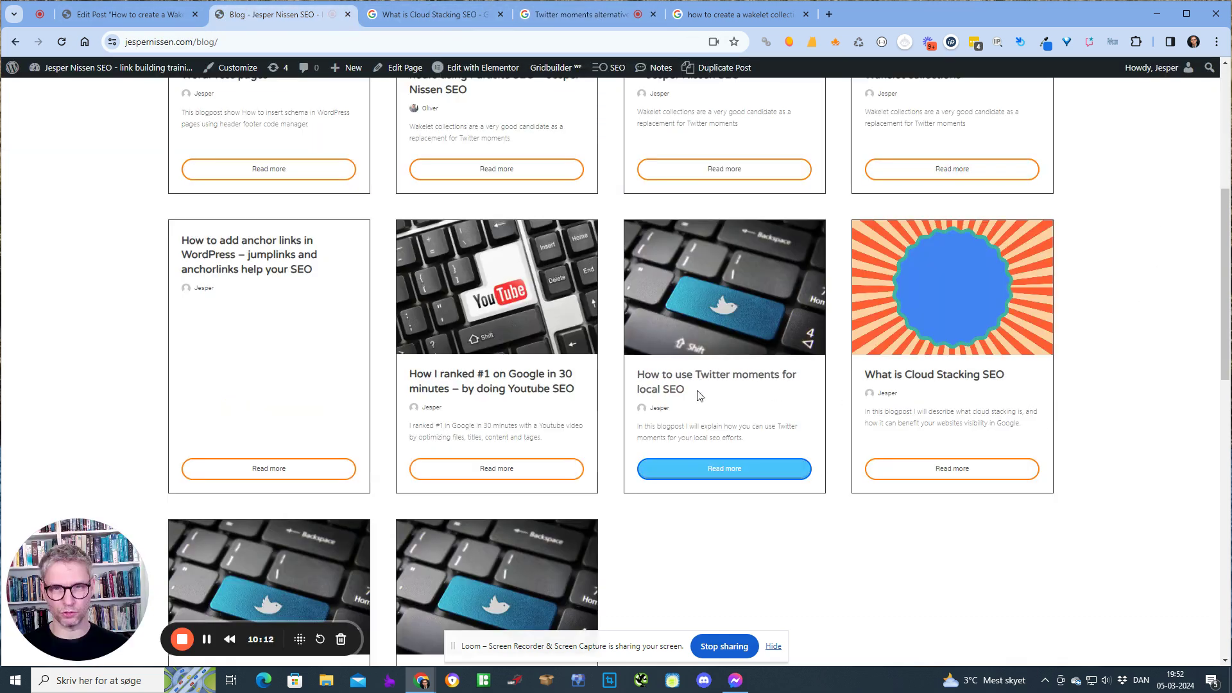
left_click_drag(684, 390, 650, 379)
right_click(649, 380)
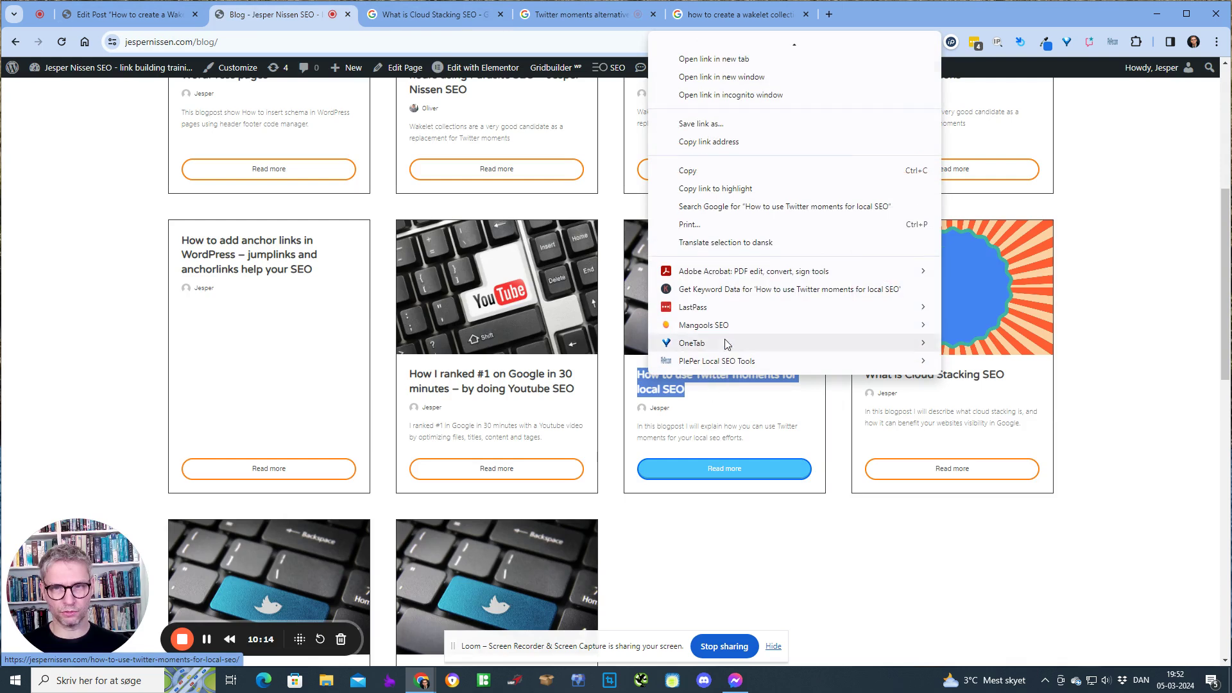
left_click(773, 207)
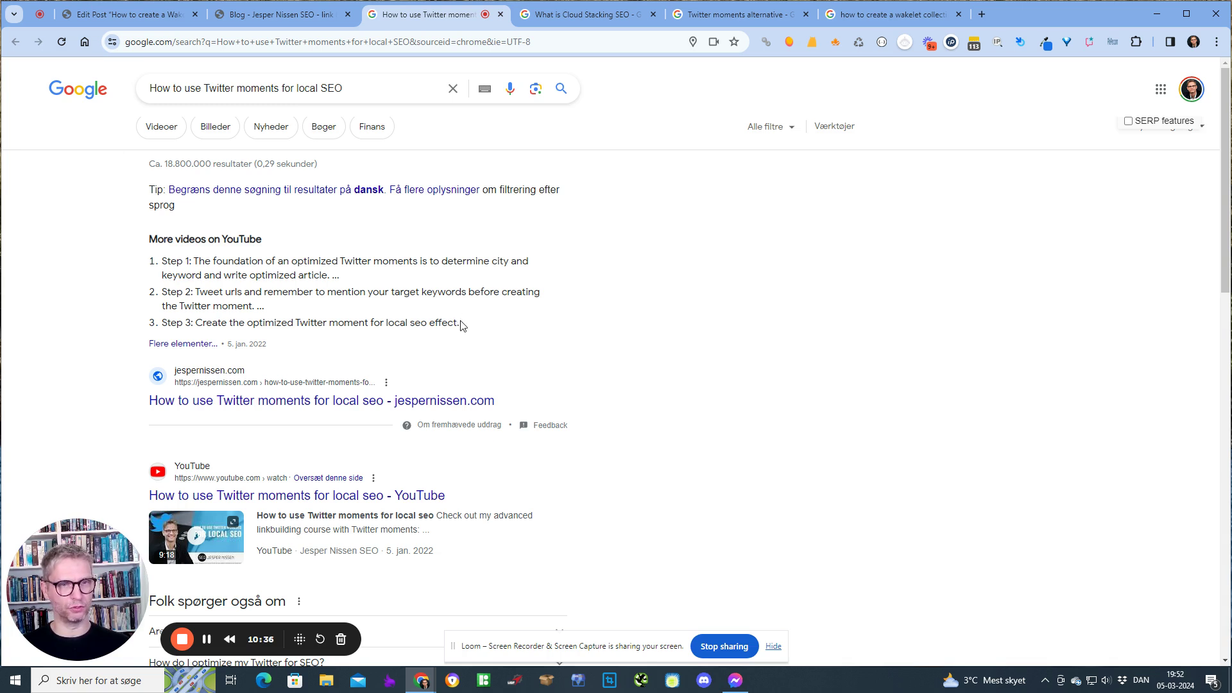
Highlight the three listed steps in the featured snippet, then the whole snippet from its "More videos on YouTube" heading to the date.
left_click_drag(461, 325, 130, 264)
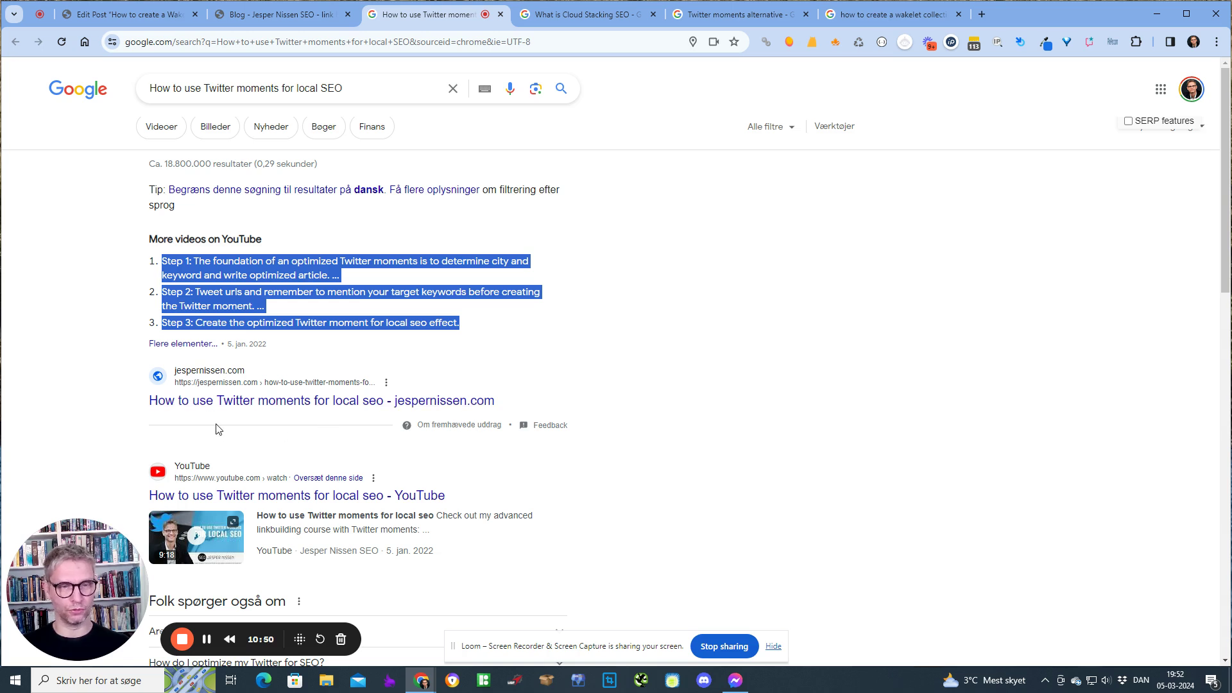
left_click(650, 326)
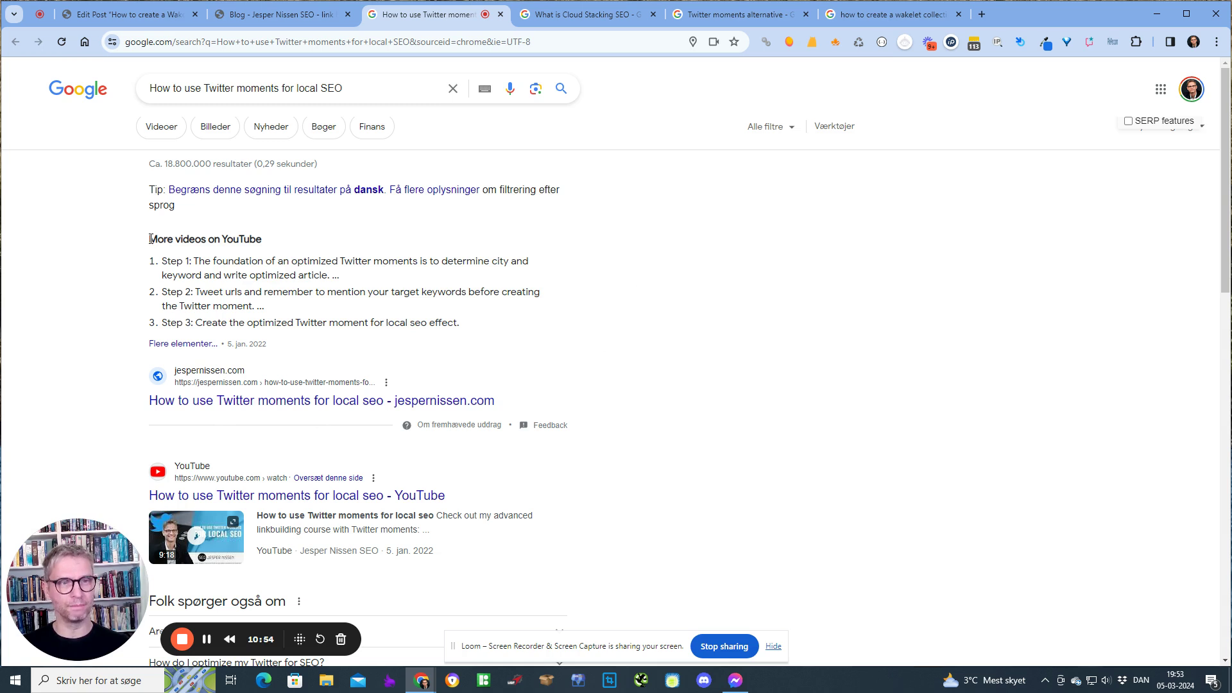
left_click_drag(151, 238, 514, 341)
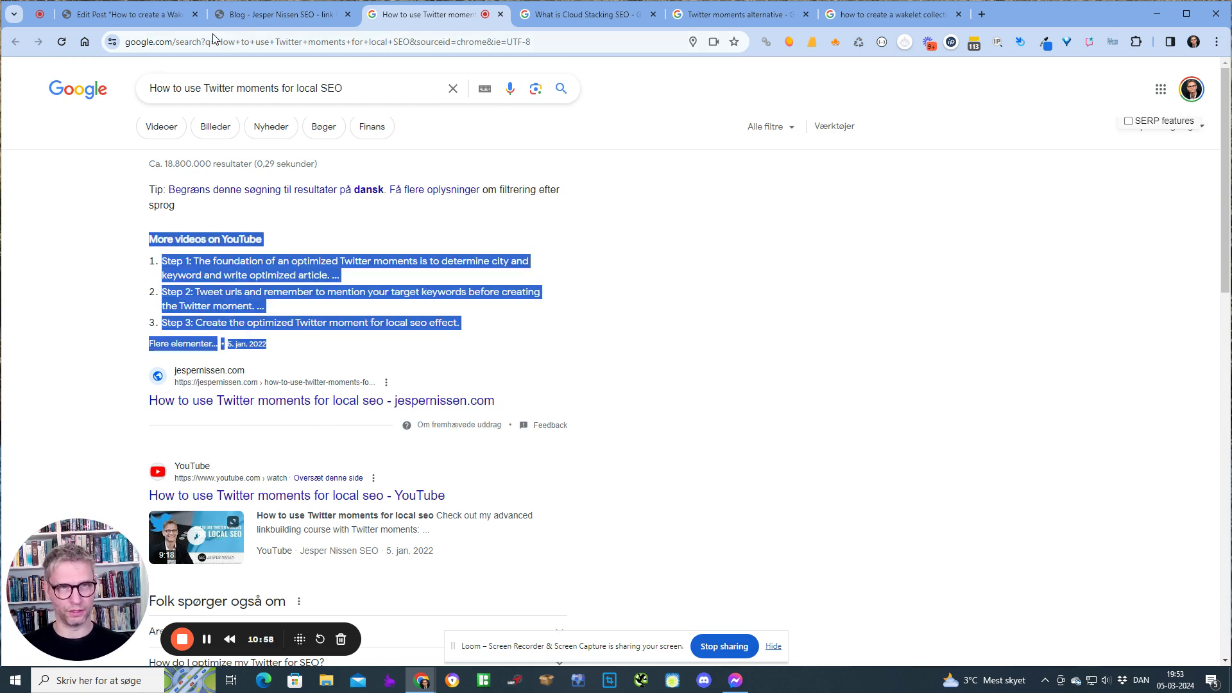
Open the post "How to insert schema in WordPress pages" from the blog page and dismiss its newsletter popup.
key("ctrl+shift+Tab")
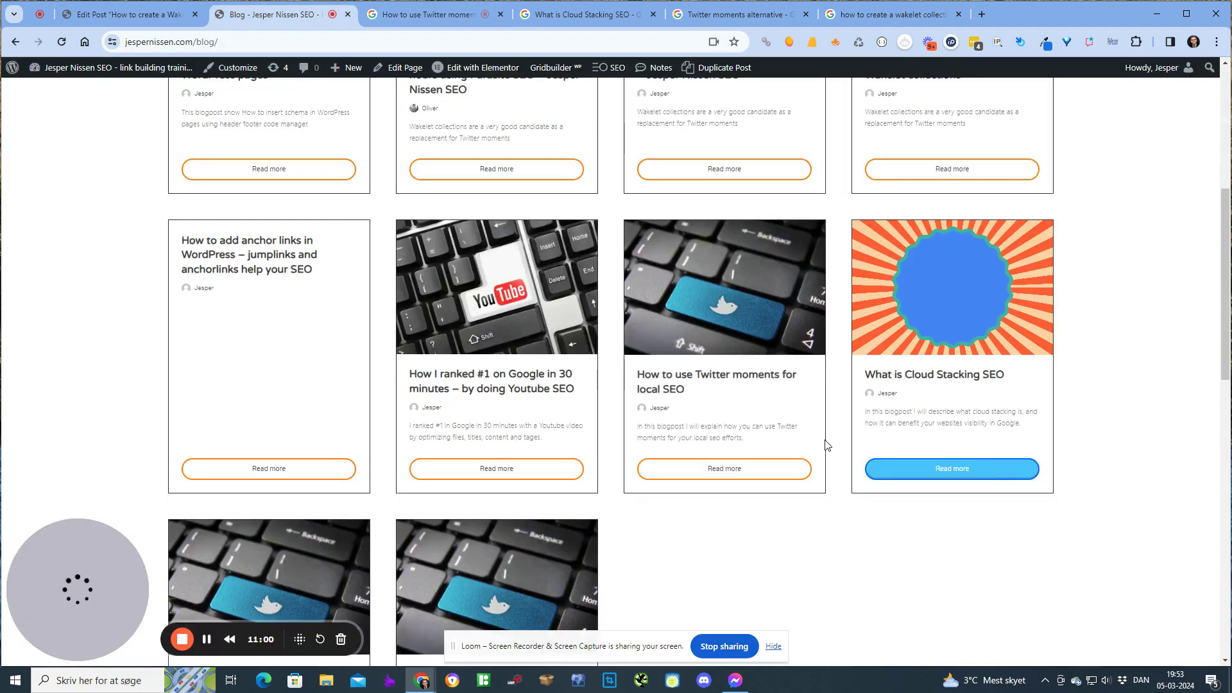
scroll(533, 421, "down", 6)
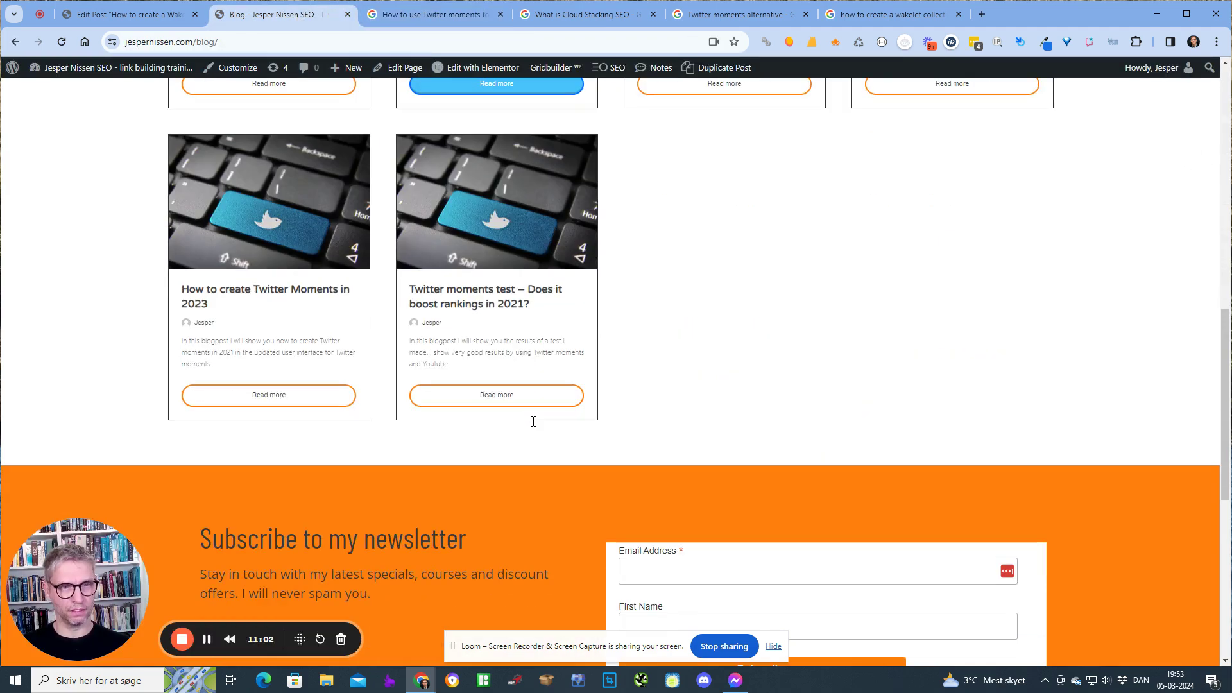
scroll(533, 422, "up", 11)
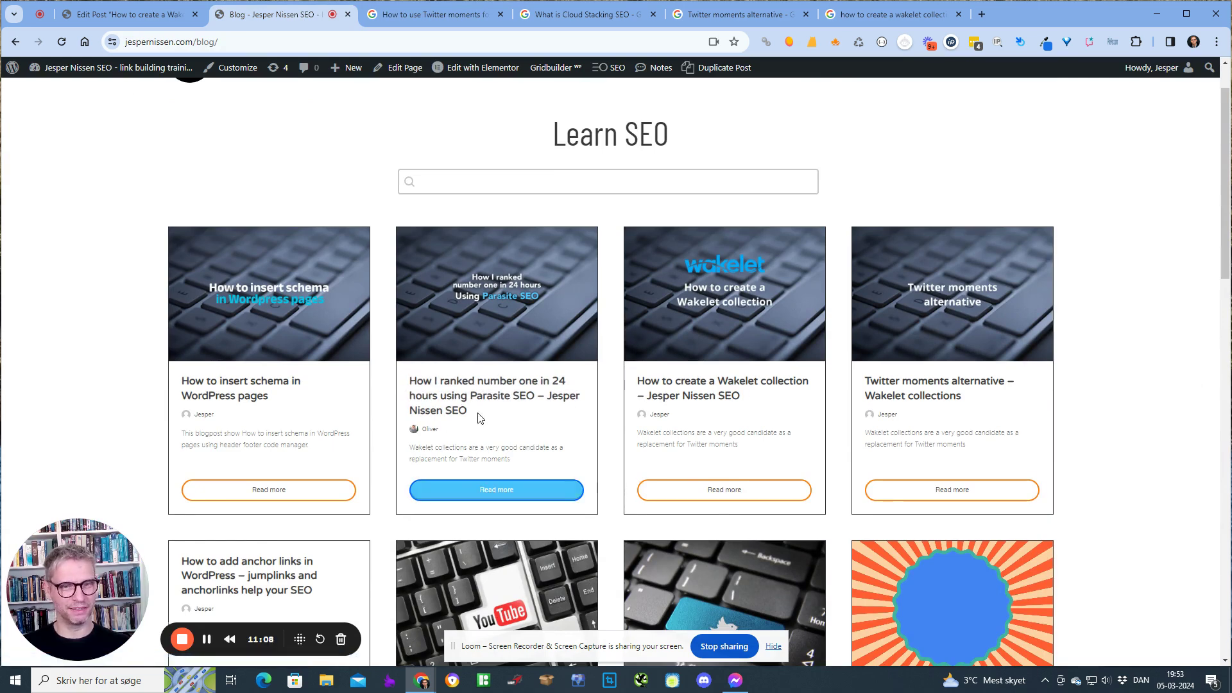
left_click(267, 386)
scroll(273, 376, "down", 10)
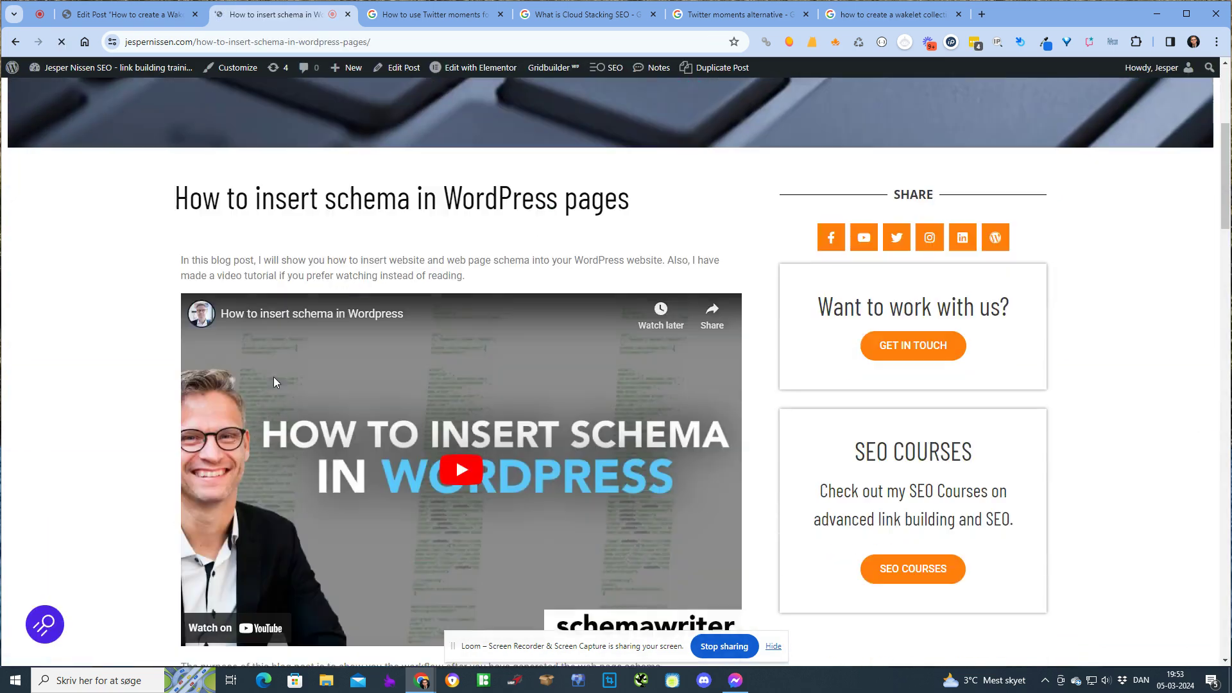
scroll(273, 381, "up", 10)
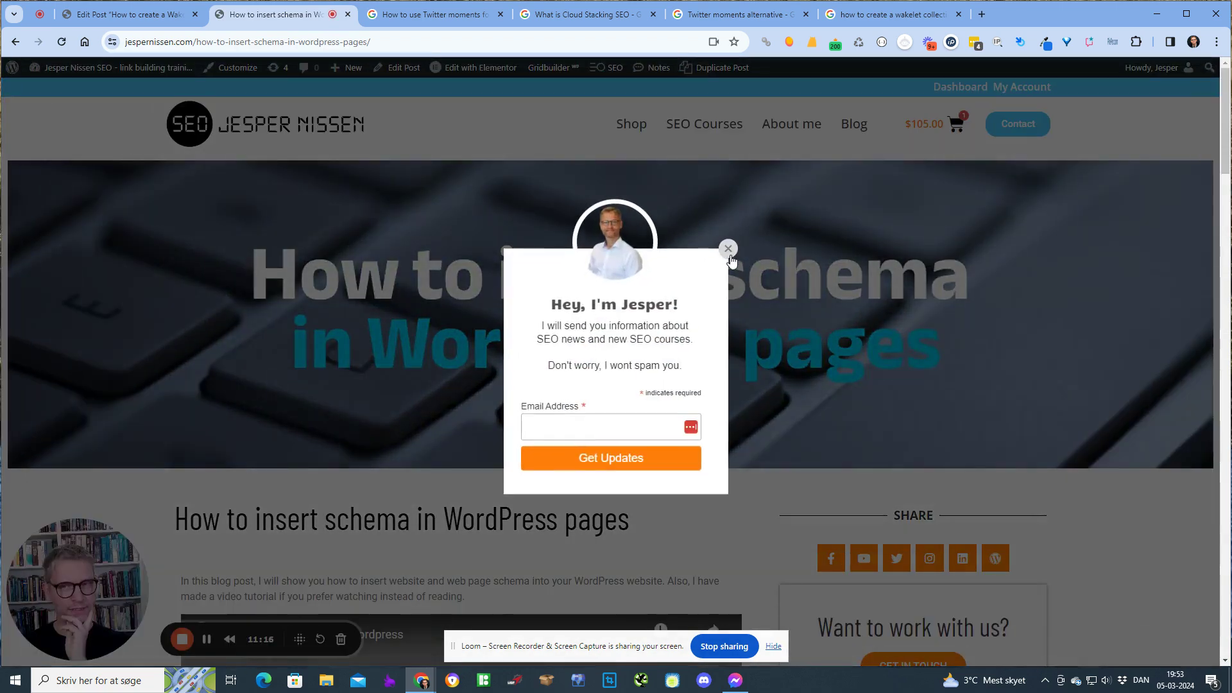
left_click(727, 249)
scroll(732, 248, "down", 4)
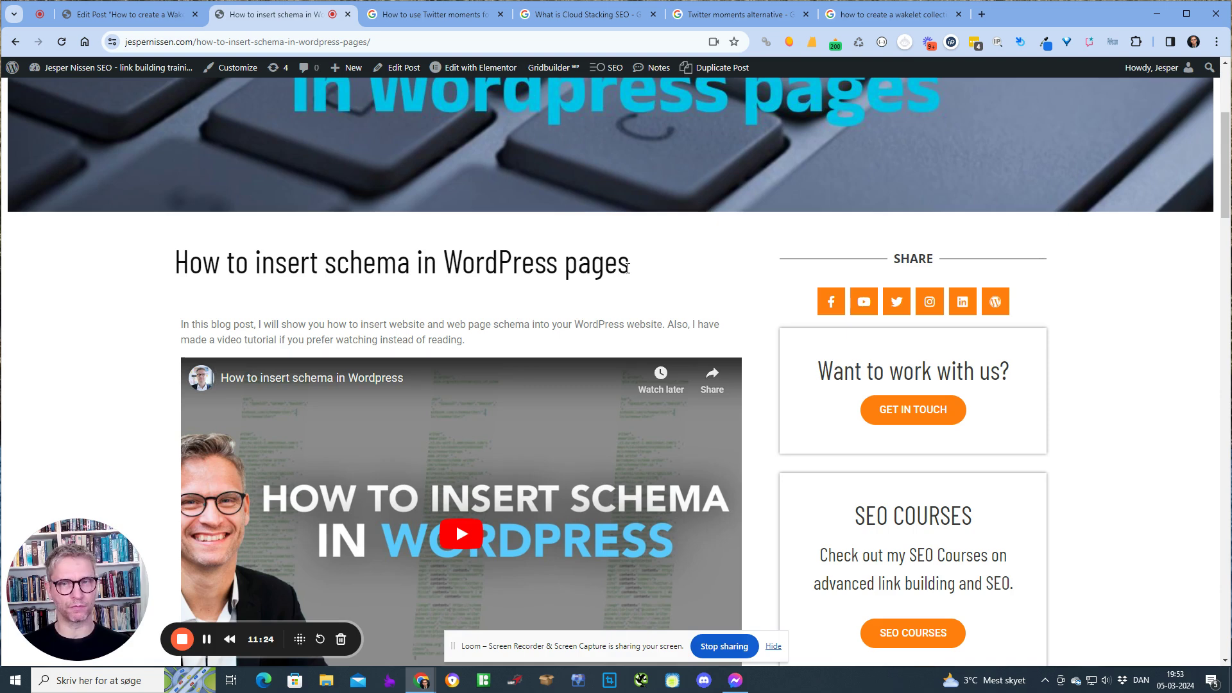
Search Google for the article's heading "How to insert schema in WordPress pages".
left_click_drag(629, 266, 173, 283)
right_click(243, 259)
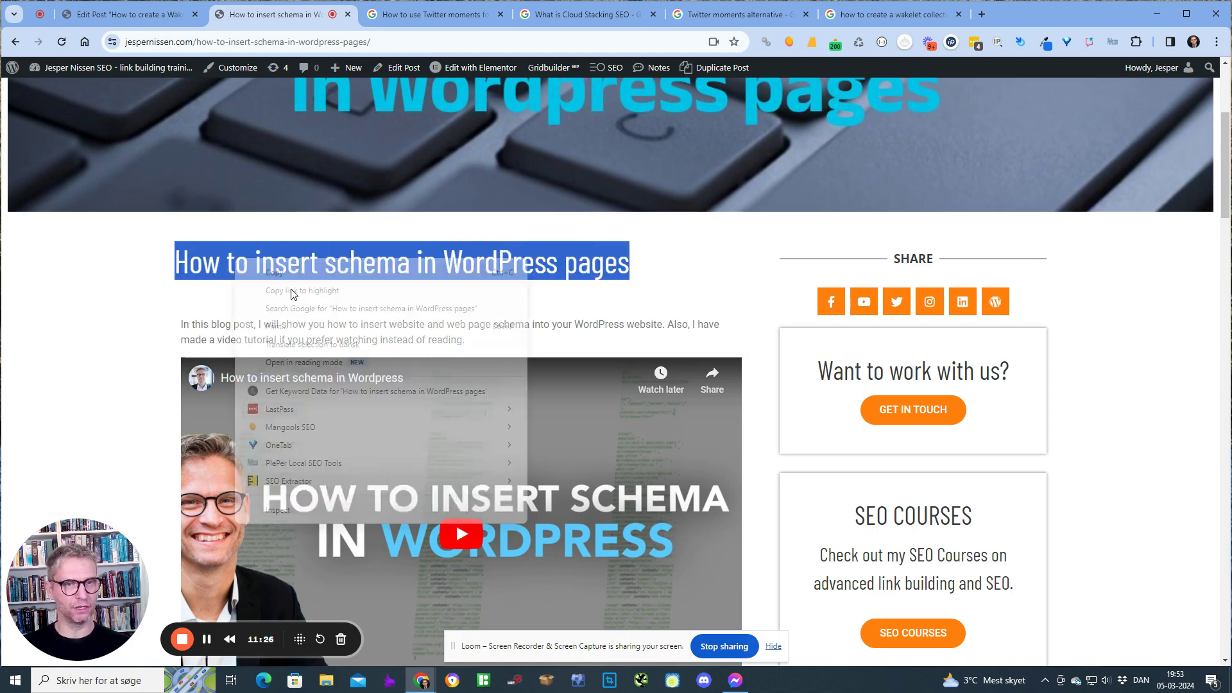
left_click(412, 308)
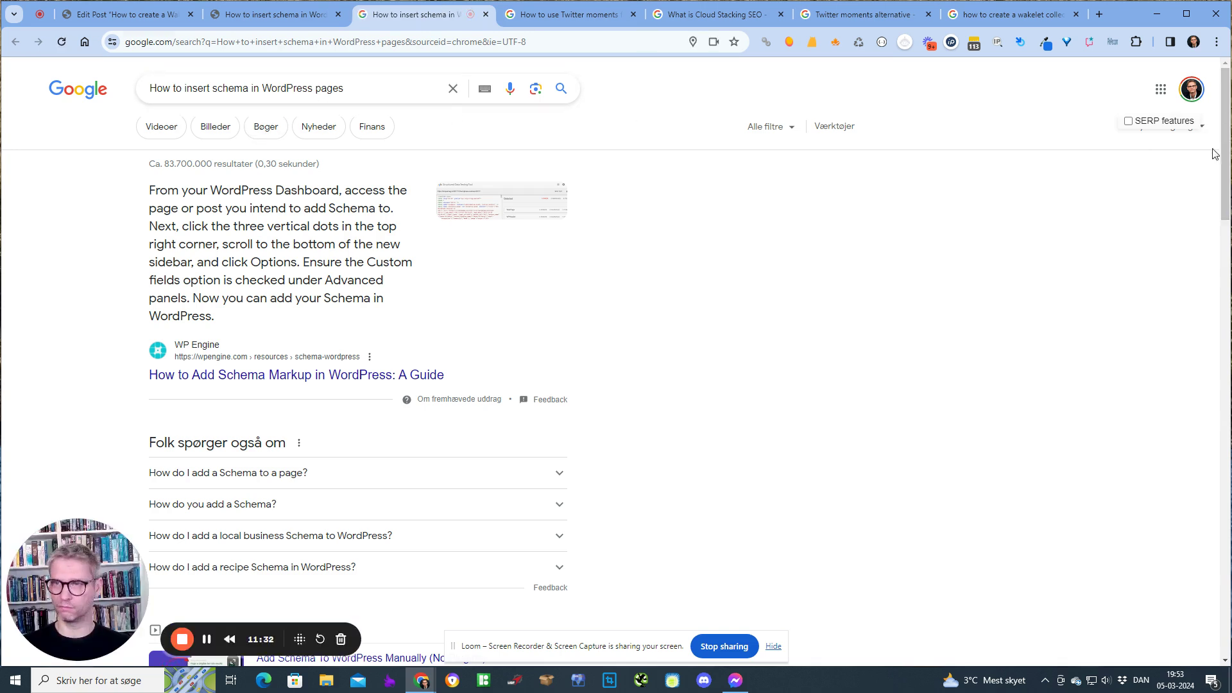
Find the site's own "How to insert schema in WordPress pages" listing further down the search results.
scroll(1216, 154, "down", 4)
scroll(668, 420, "down", 15)
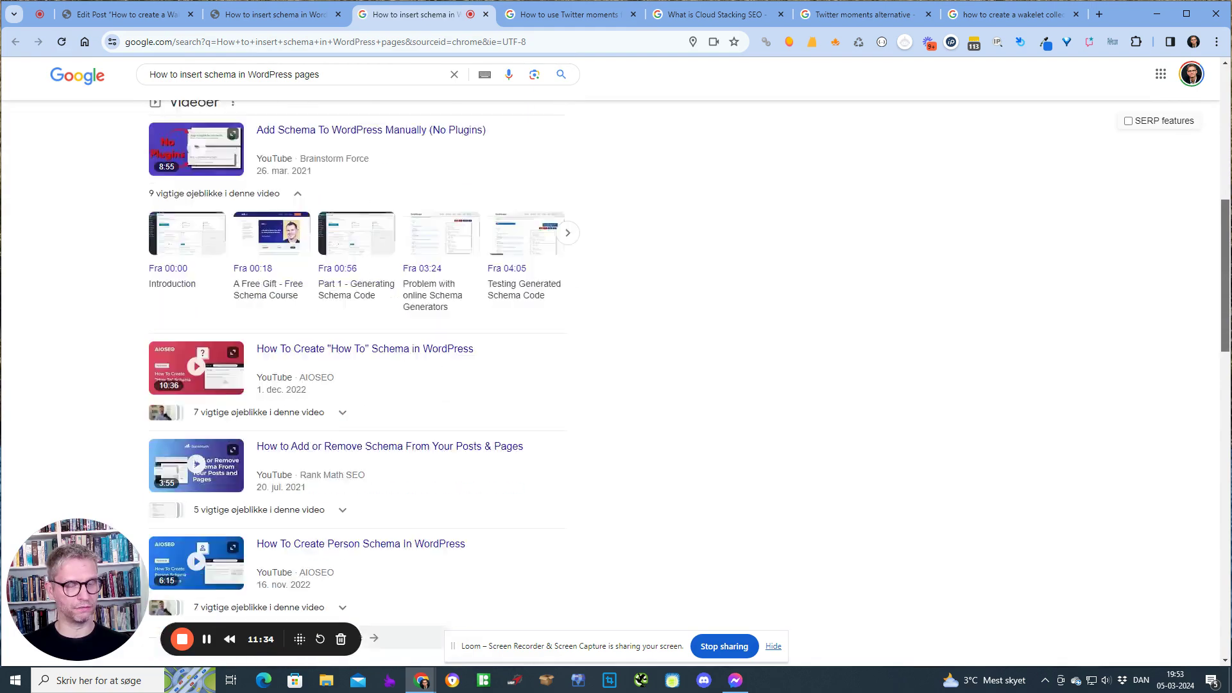
scroll(668, 416, "down", 13)
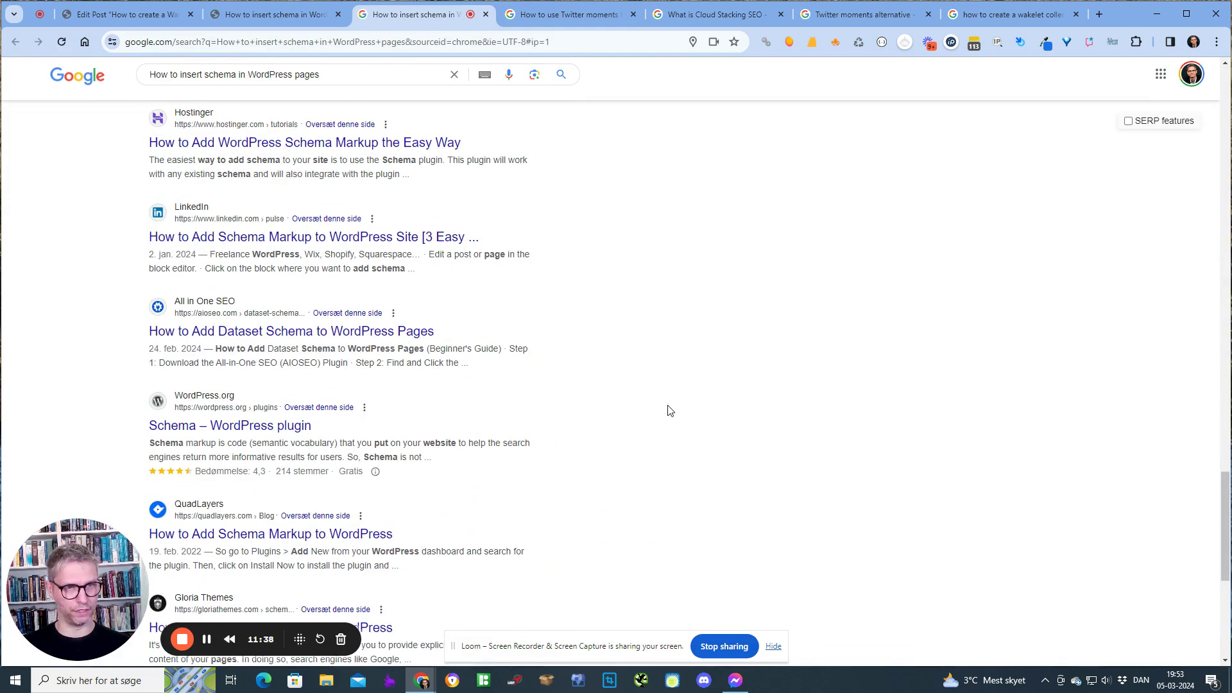
scroll(669, 411, "down", 4)
scroll(669, 408, "down", 4)
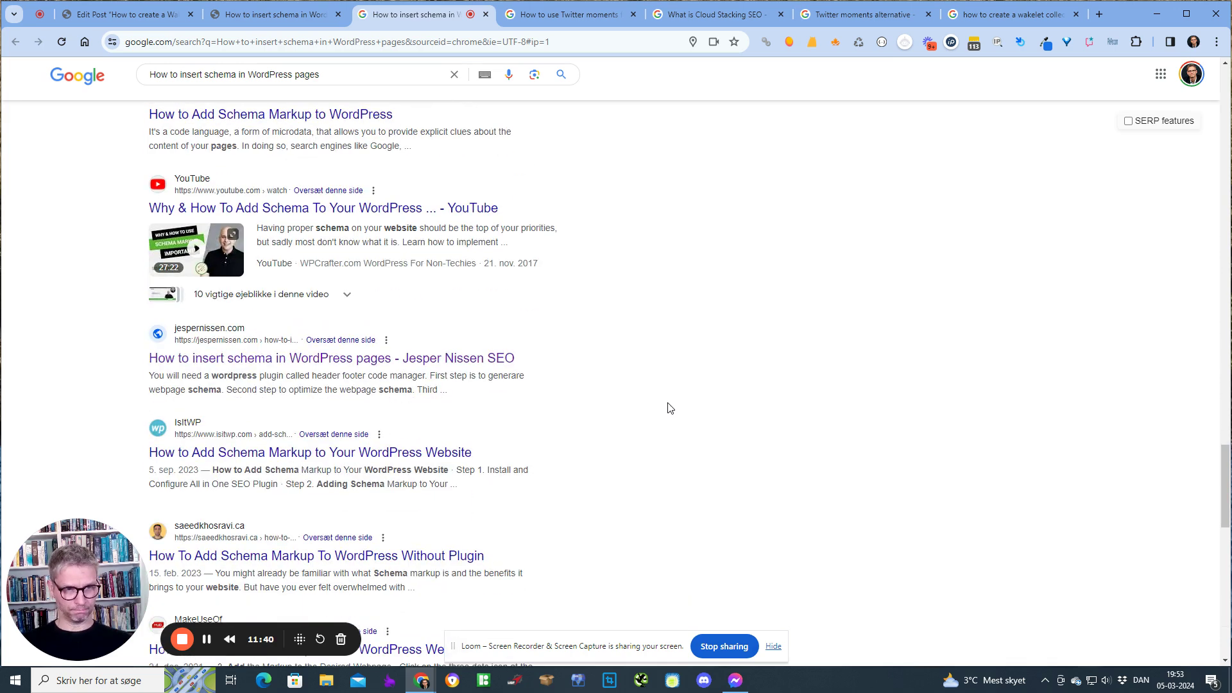
scroll(667, 408, "down", 2)
scroll(219, 282, "up", 2)
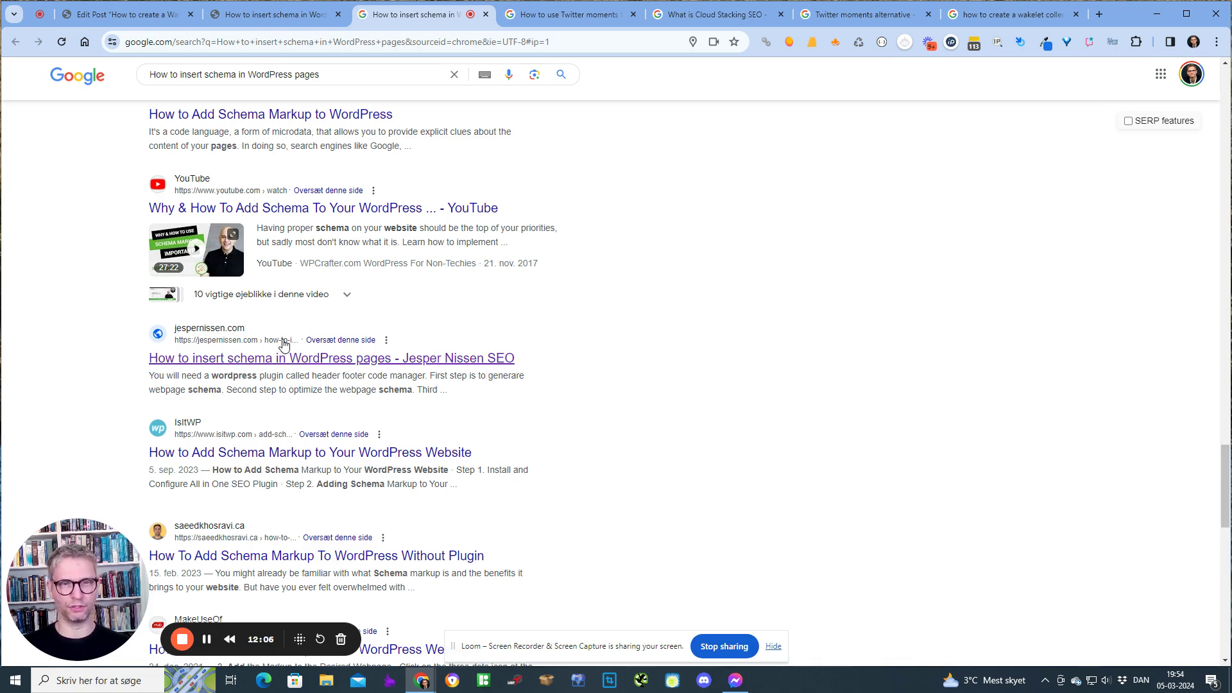
Go back up through the search results and open Kinsta's schema markup article to view its table of contents.
scroll(379, 494, "up", 3)
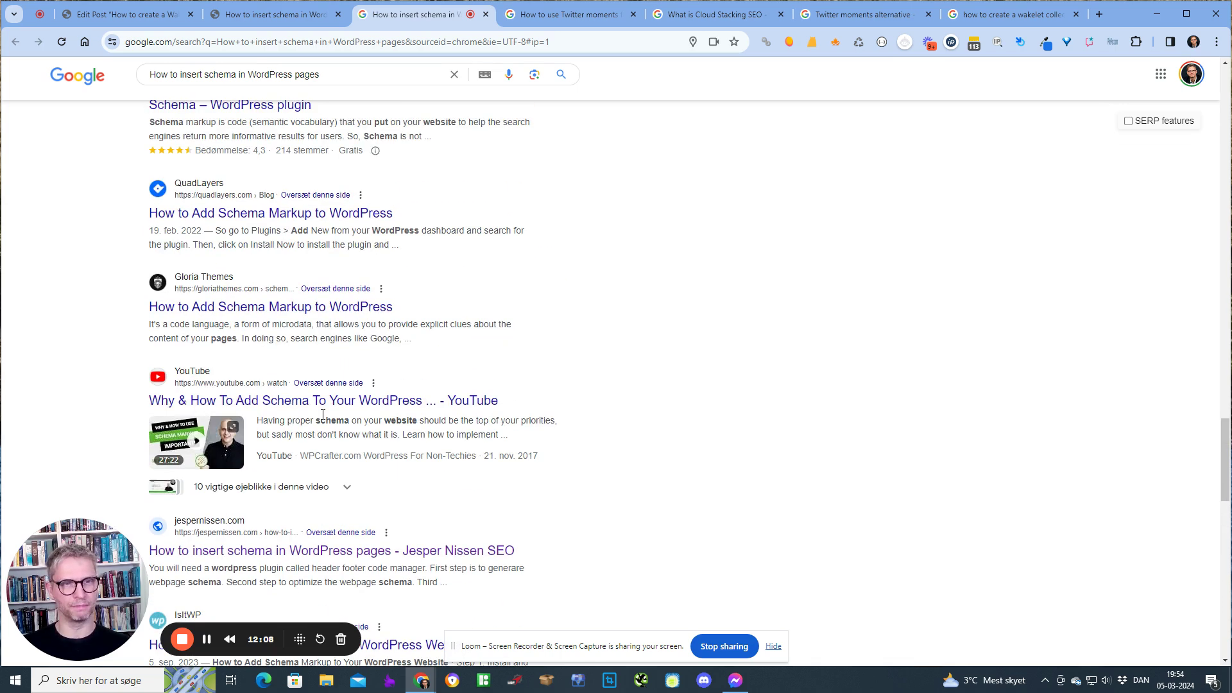
scroll(371, 468, "up", 4)
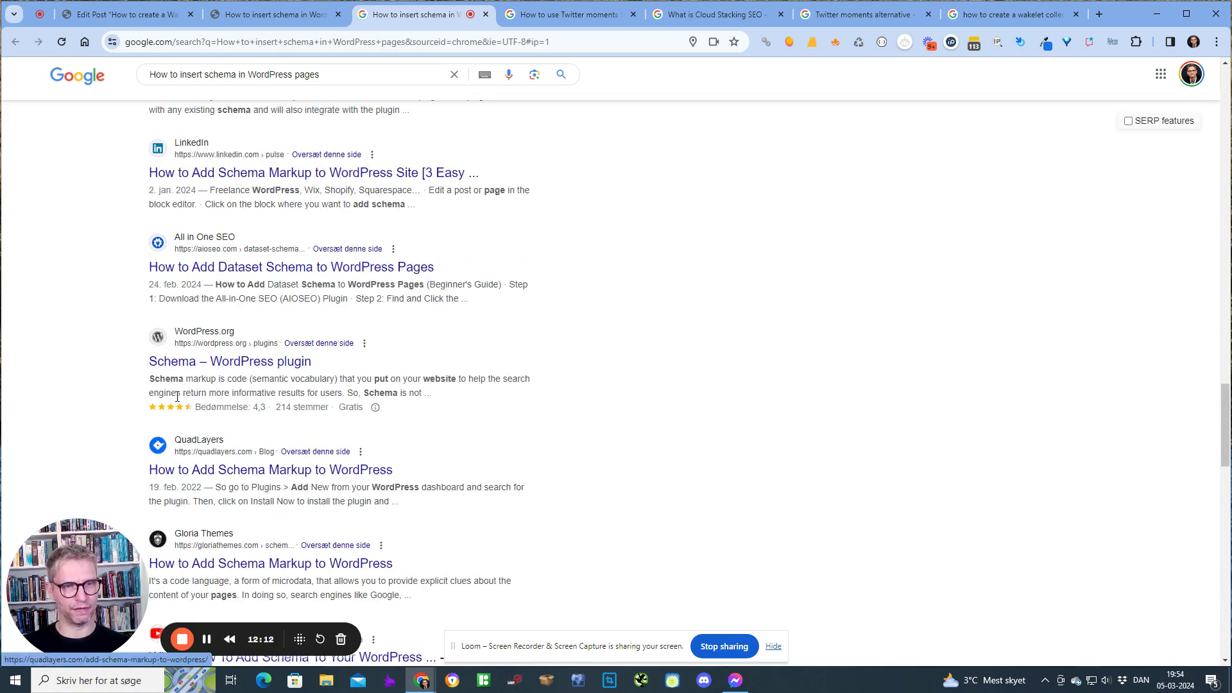
scroll(295, 406, "up", 10)
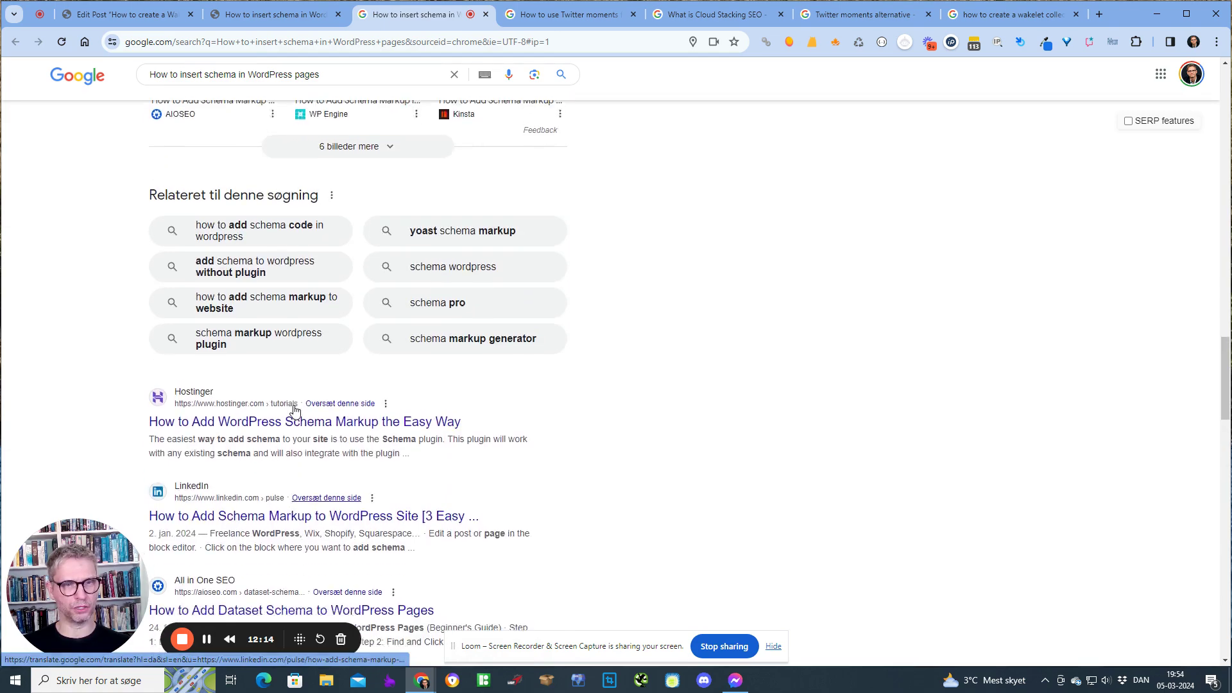
scroll(294, 410, "up", 10)
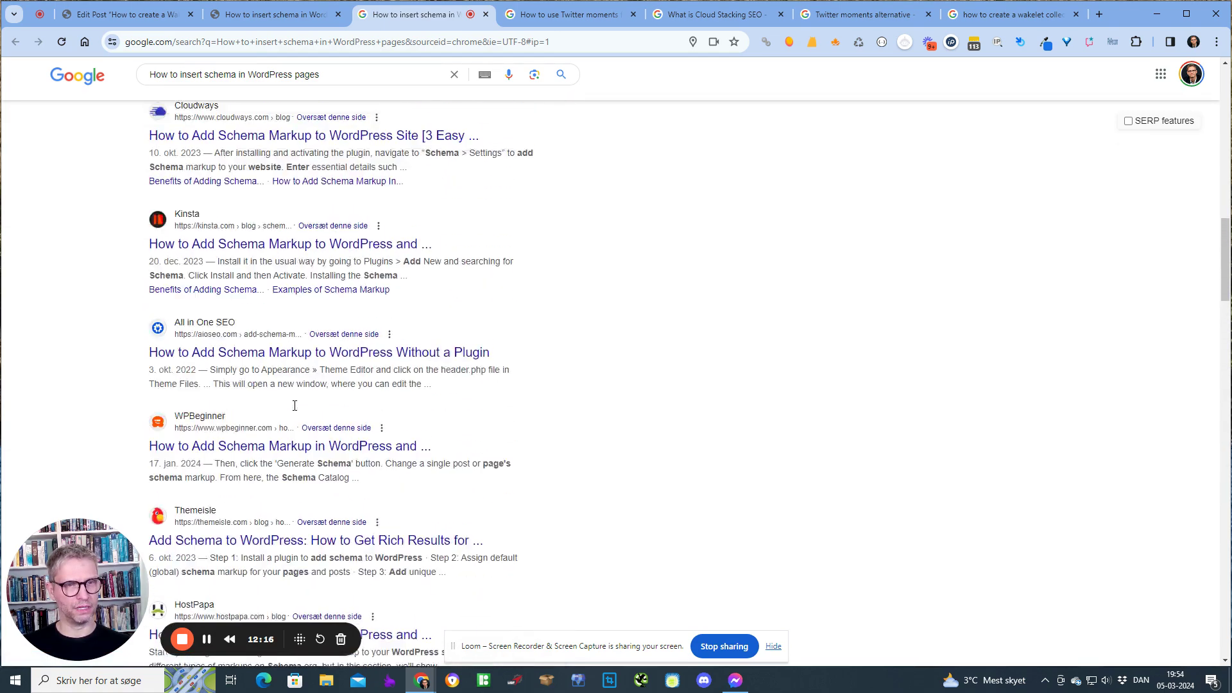
scroll(294, 410, "down", 2)
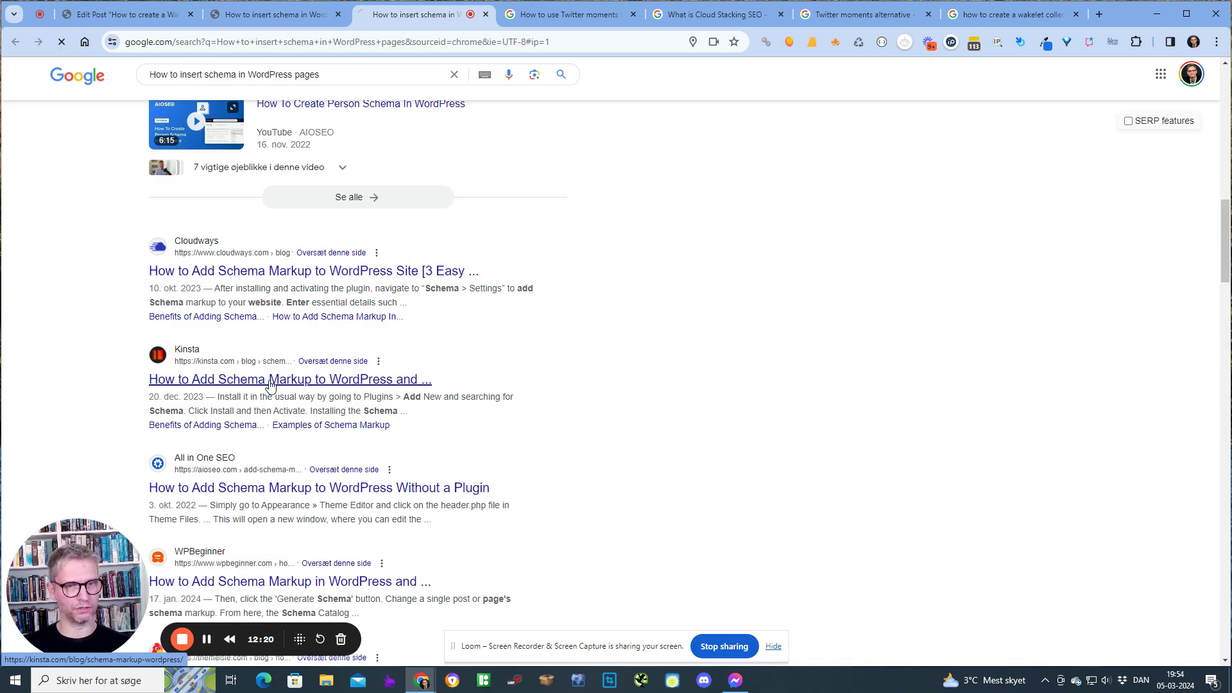
left_click(269, 380)
scroll(449, 388, "down", 5)
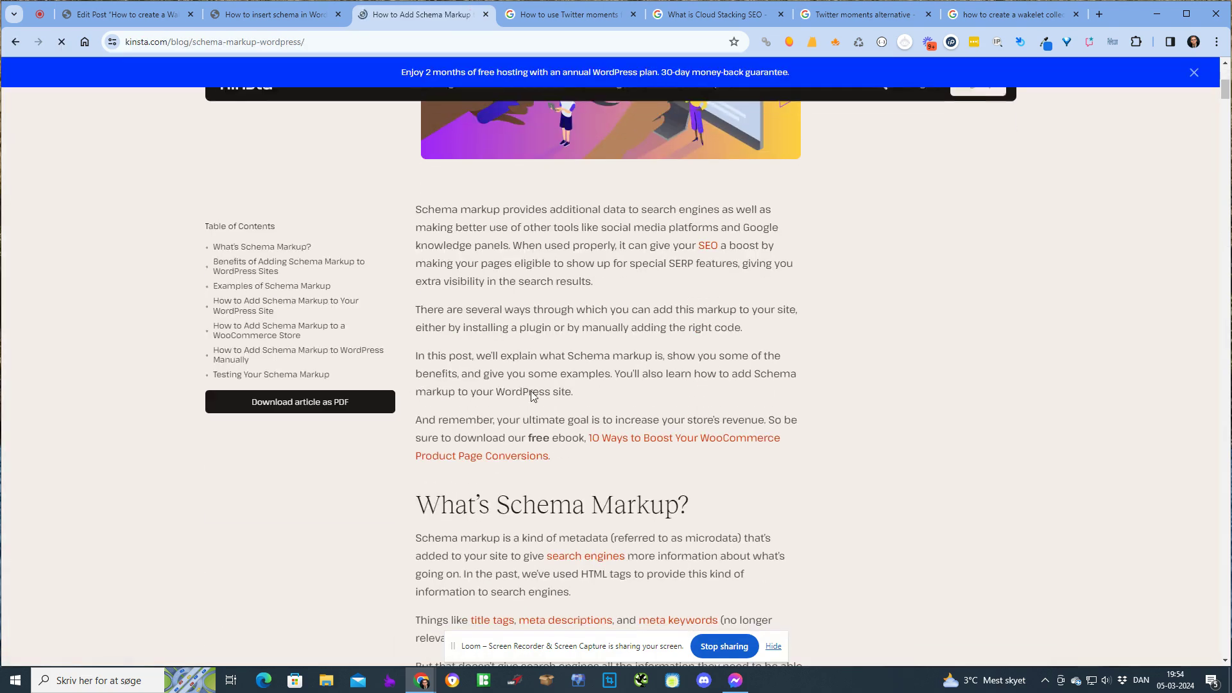
Examine Kinsta's table of contents alongside the article's sections and return to the beginning of the Google search results.
scroll(626, 362, "down", 12)
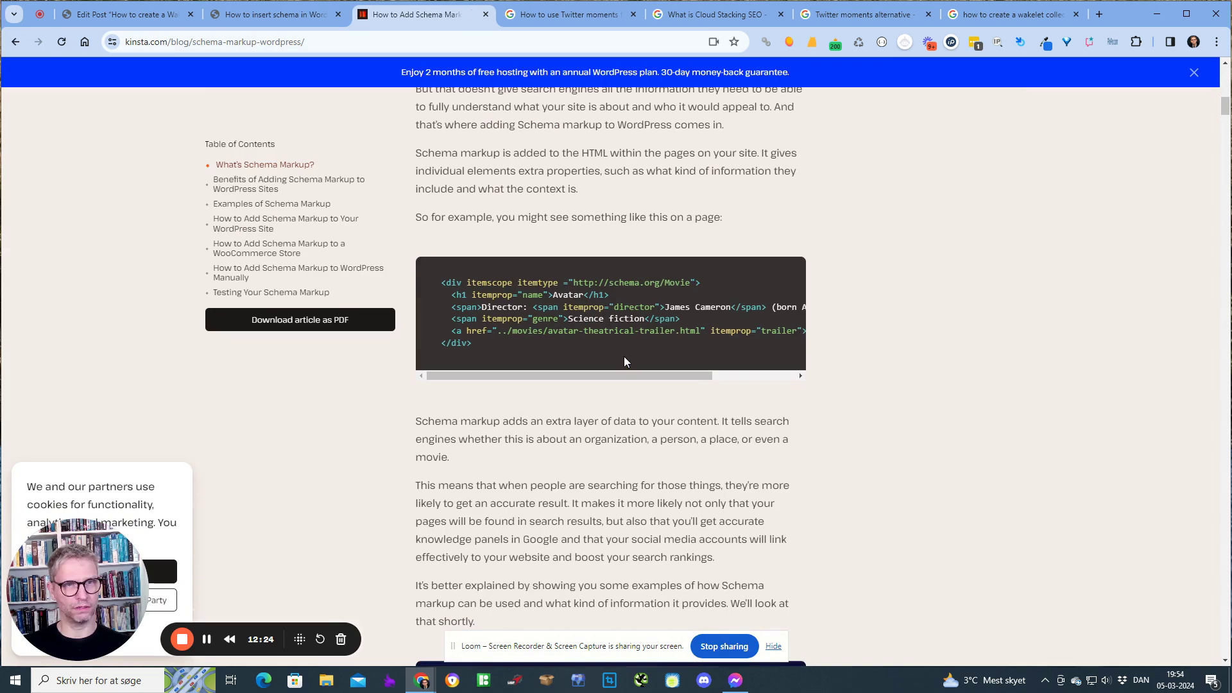
scroll(625, 362, "down", 10)
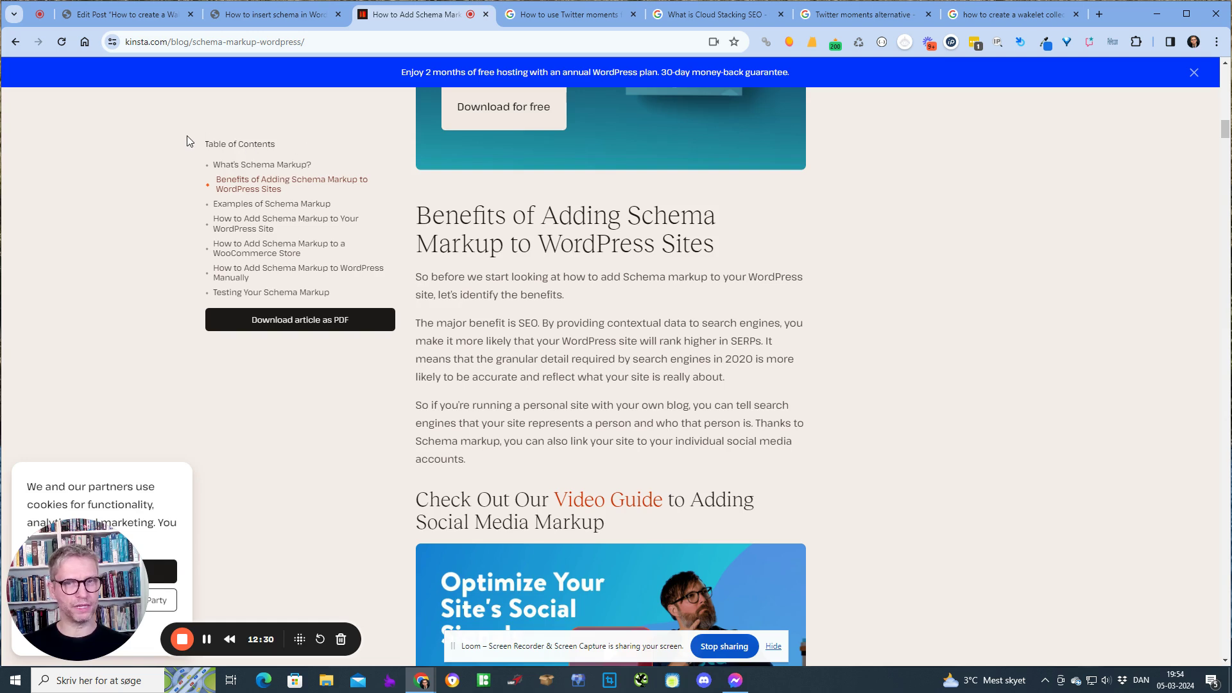
left_click_drag(192, 131, 321, 159)
left_click(324, 132)
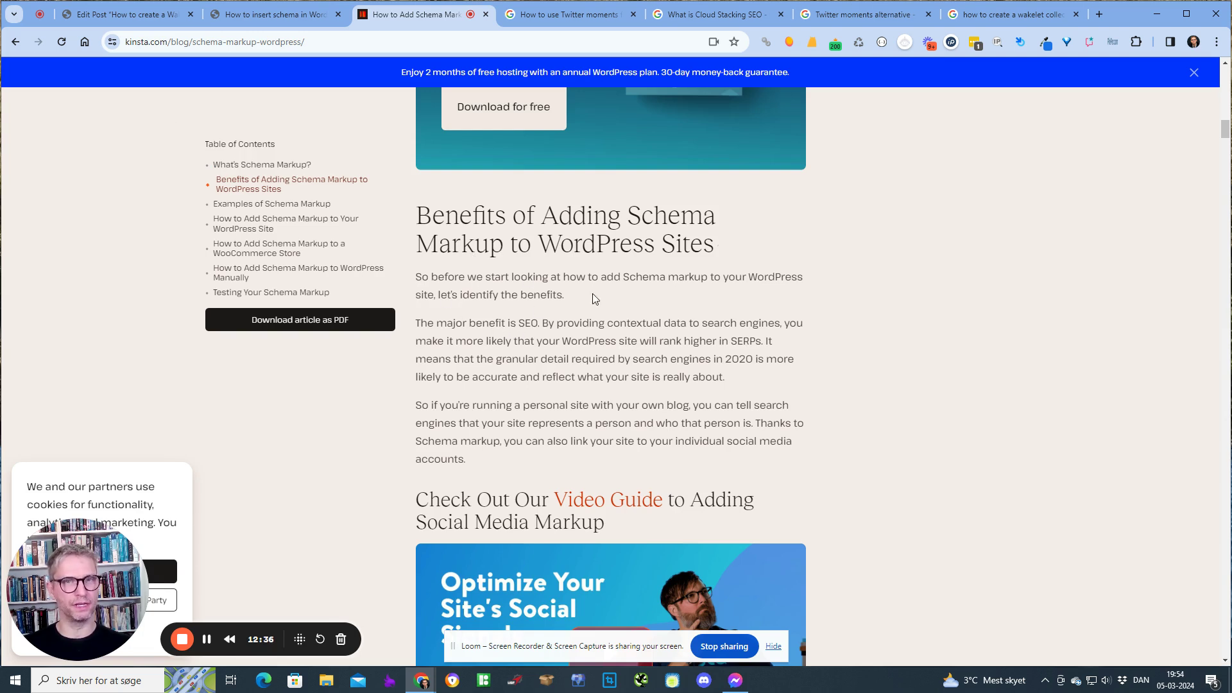
left_click(16, 42)
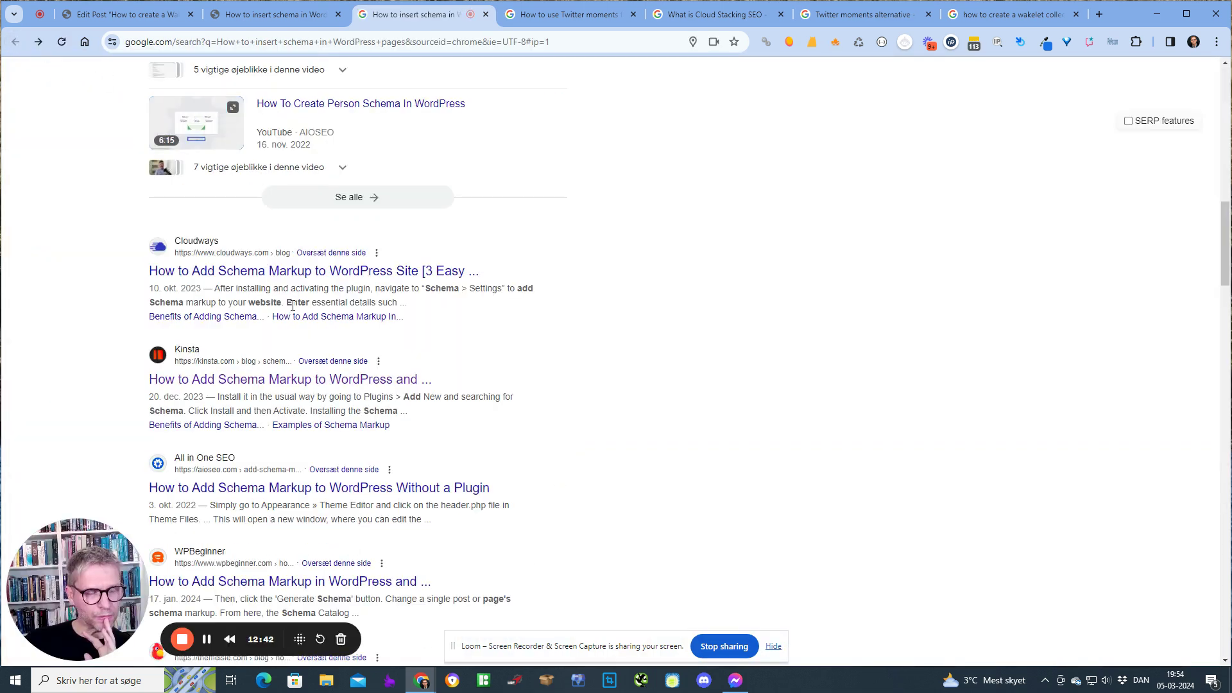
scroll(292, 305, "up", 12)
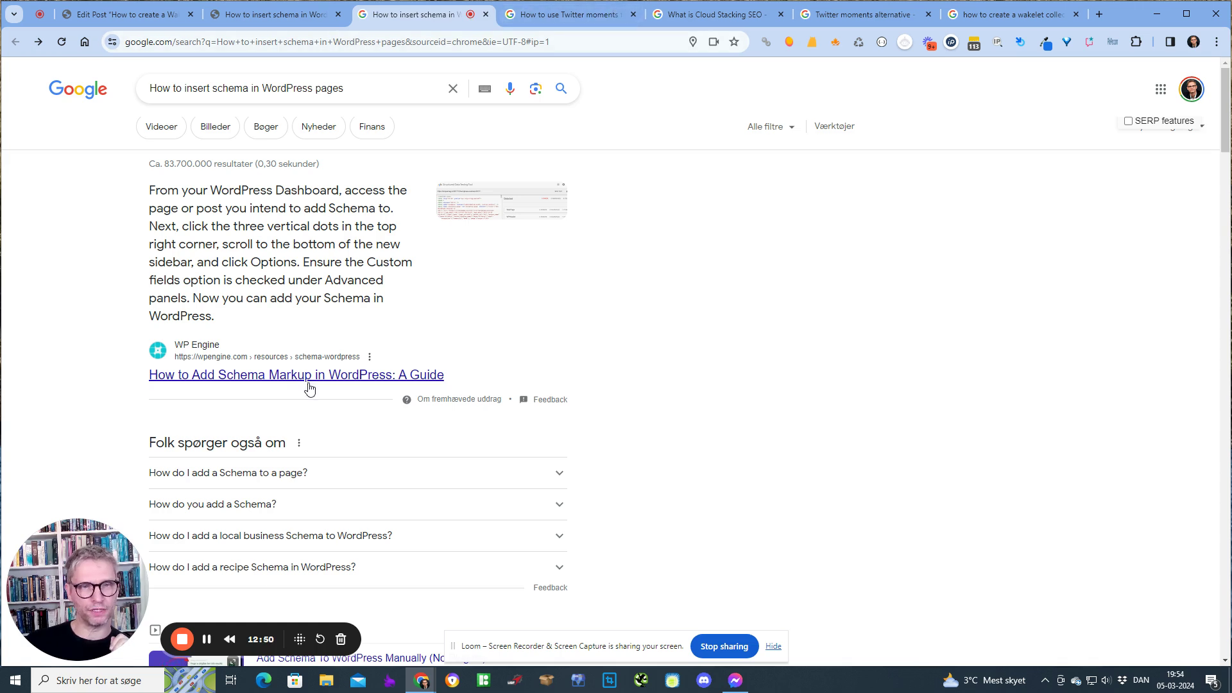
Open Facebook in a new browser tab and go to the "Local seo tips and strategies" group.
left_click(1099, 25)
type("fac")
key("Return")
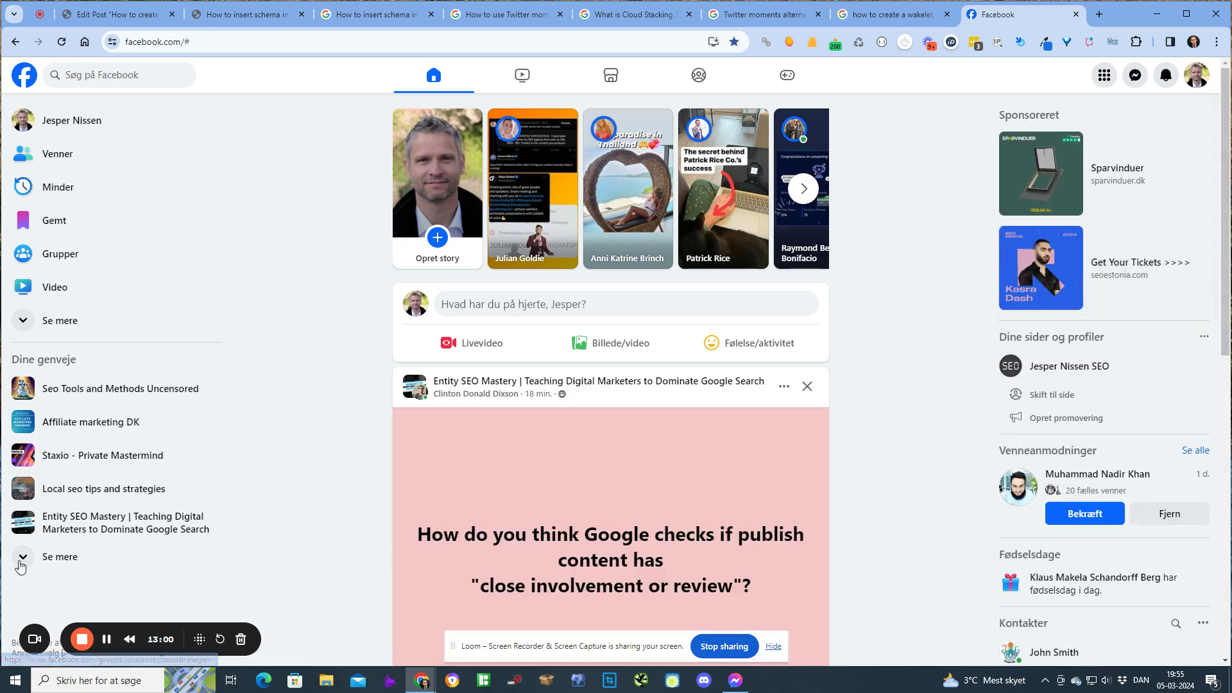
left_click(128, 489)
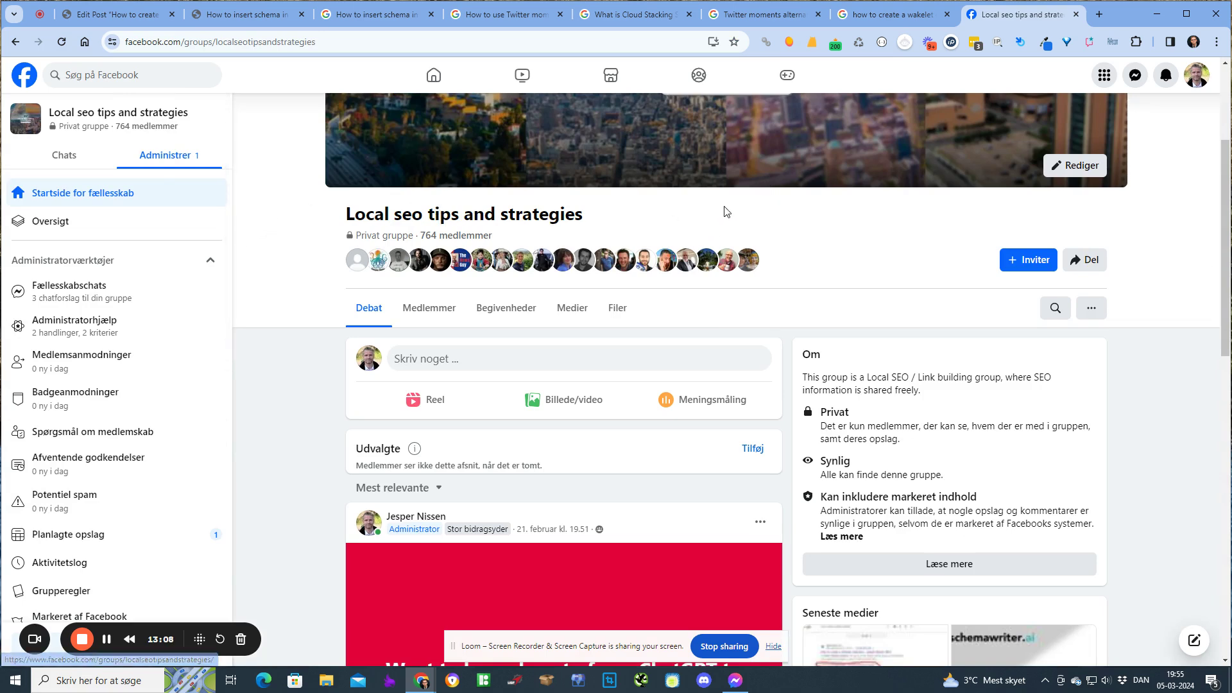
Find the group's #jumplinks post with the circled Google listing for "how to create a wakelet collection".
scroll(725, 221, "down", 20)
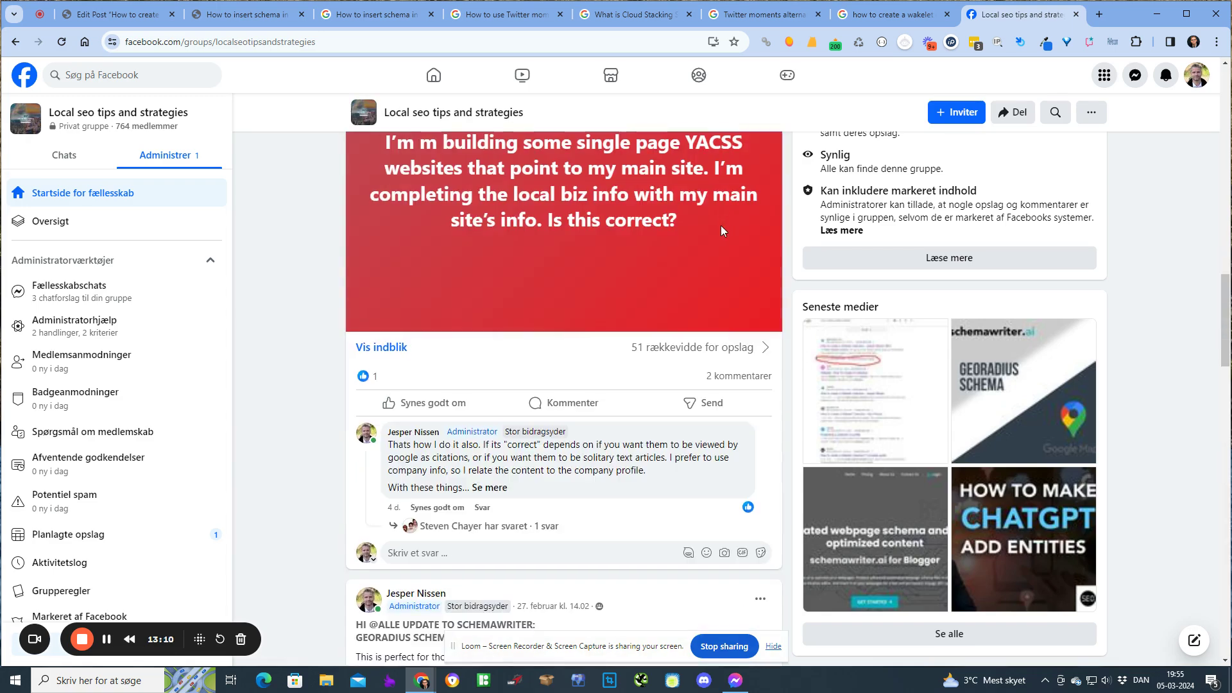
scroll(484, 404, "down", 10)
scroll(485, 404, "up", 10)
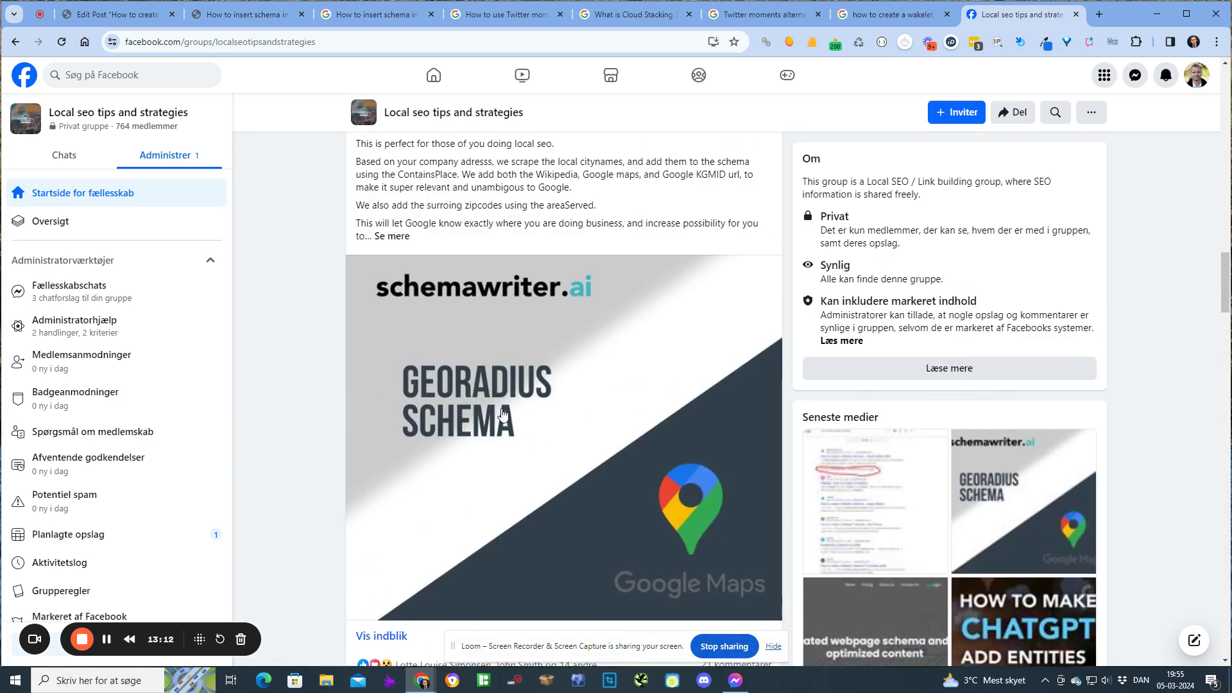
scroll(698, 405, "down", 10)
scroll(697, 405, "down", 5)
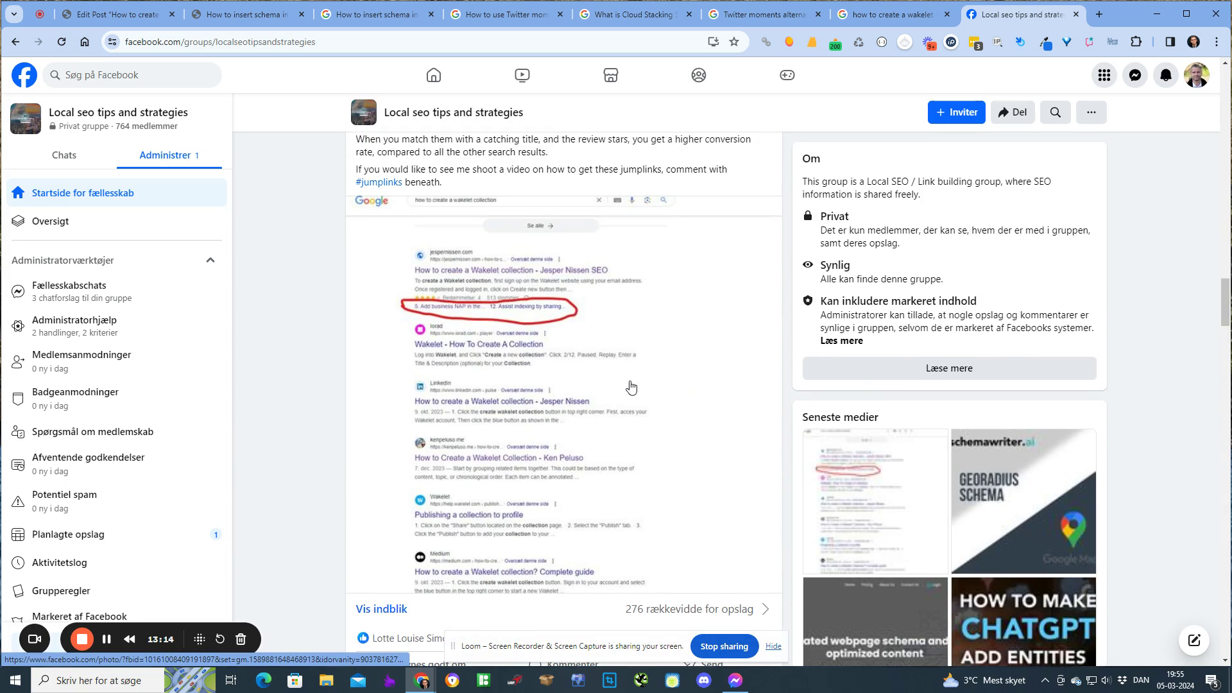